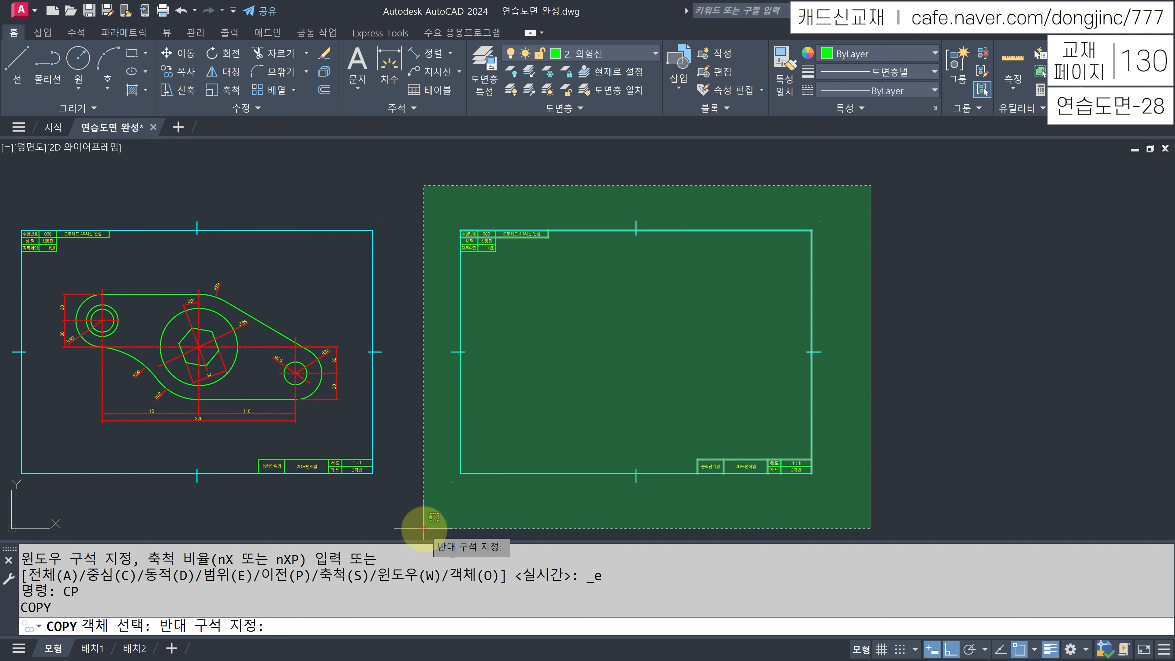
- Copy the blank drawing frame six times in a horizontal row to the right of the original frame
key(Return)
scroll(460, 511, down, 2)
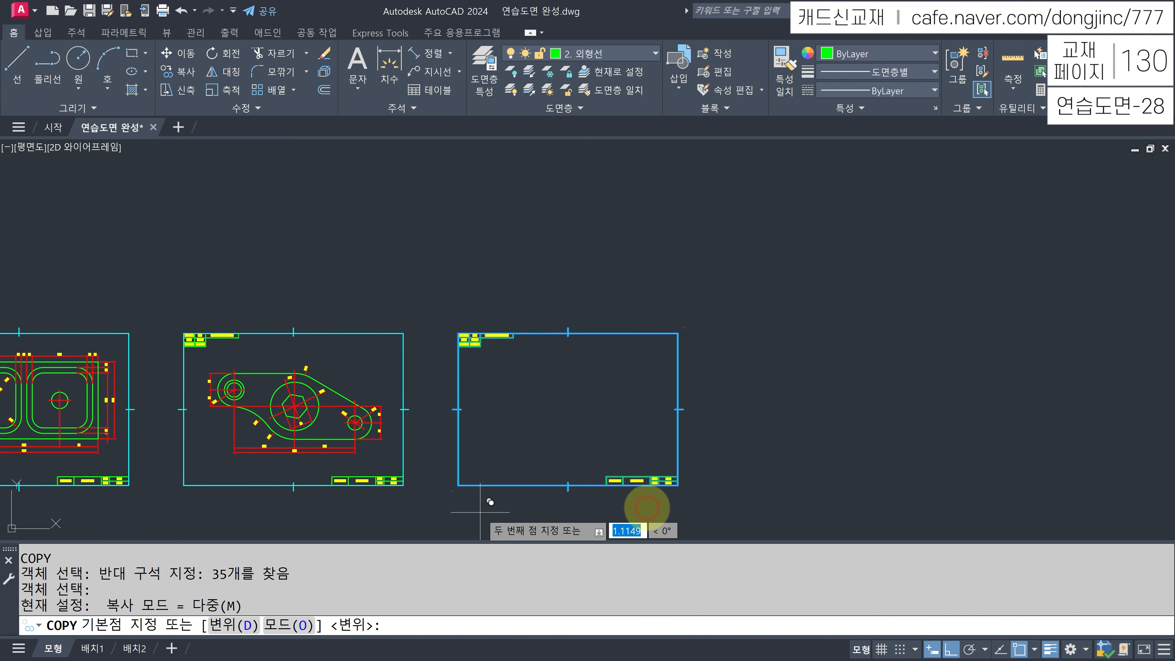
click(474, 509)
scroll(474, 509, down, 2)
click(585, 474)
click(758, 473)
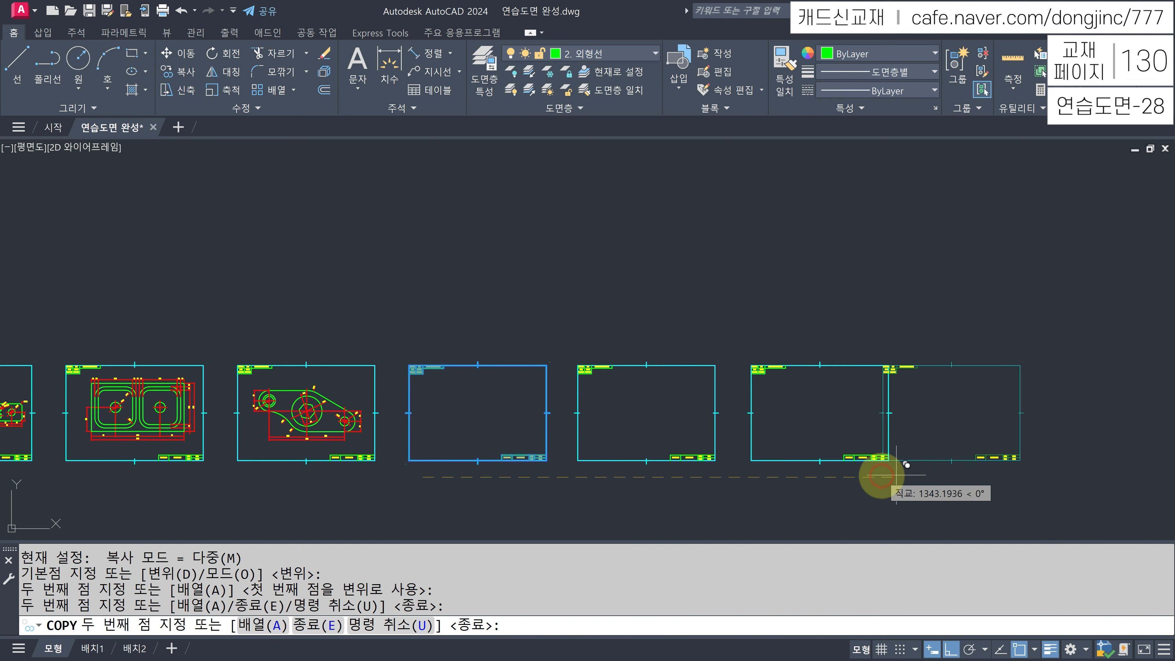
click(939, 473)
scroll(939, 473, down, 2)
click(777, 465)
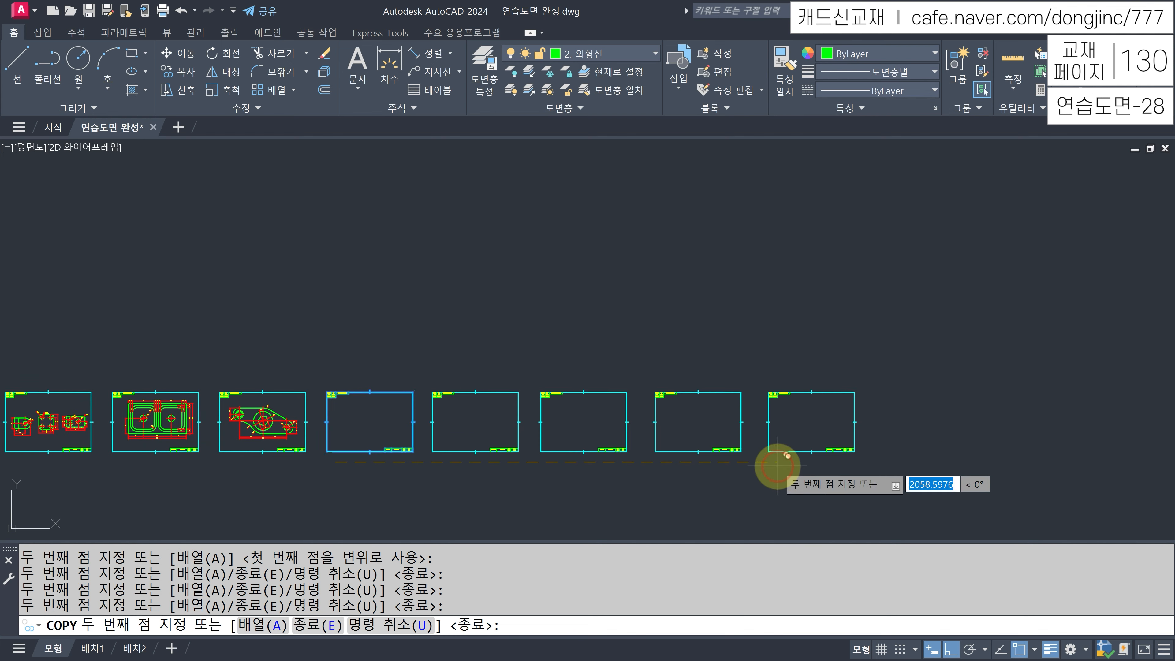
click(890, 467)
click(997, 467)
key(Escape)
- Draw a circle of radius 55 in the middle of the first blank frame
scroll(308, 435, up, 7)
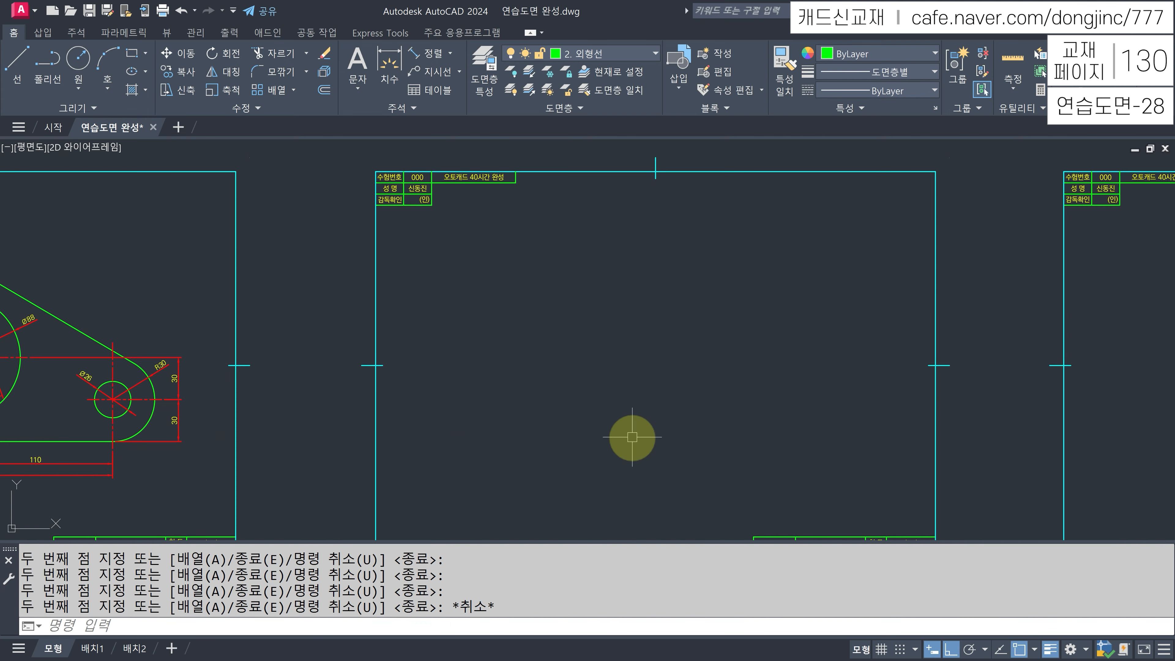
scroll(590, 446, up, 1)
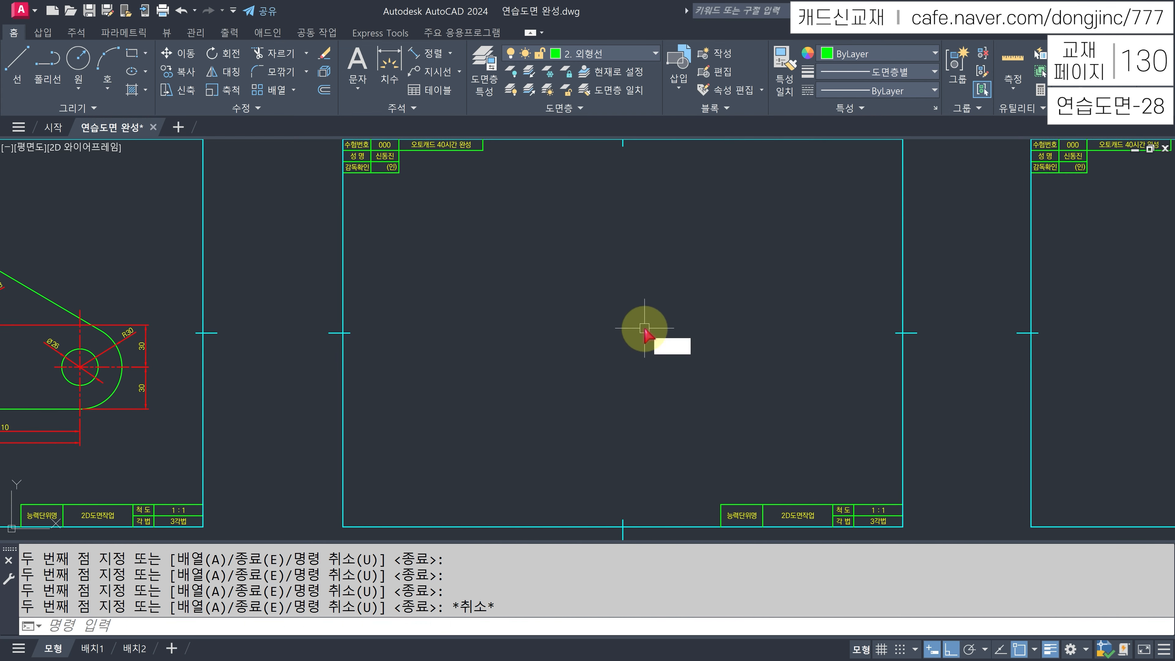
text(C)
key(Return)
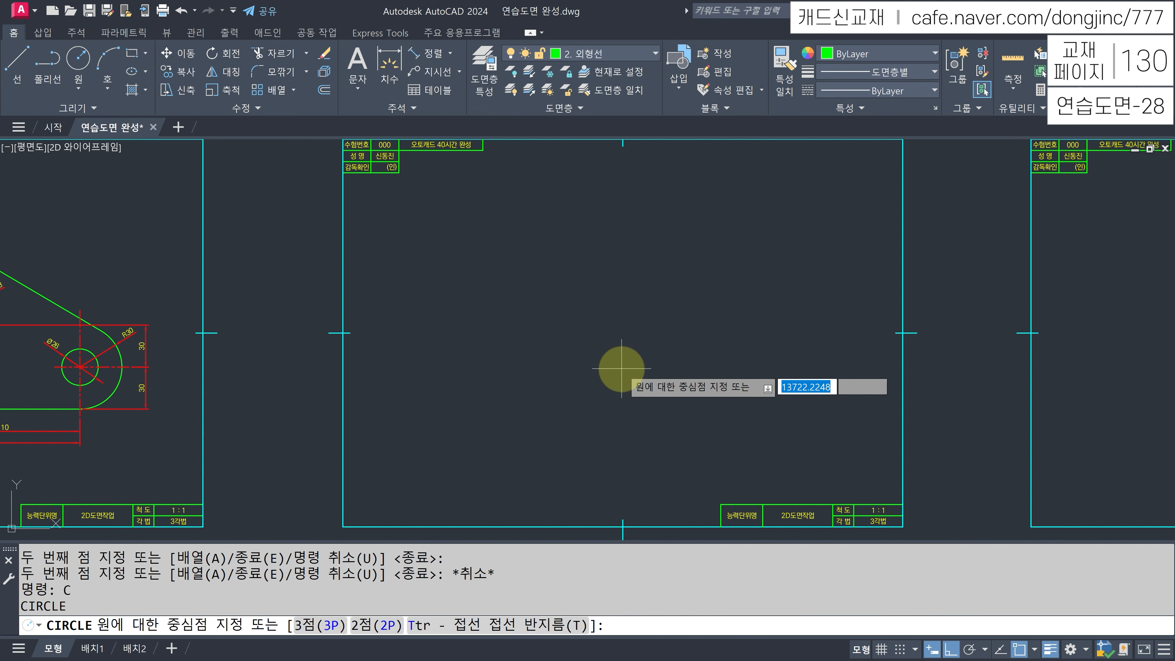
click(621, 363)
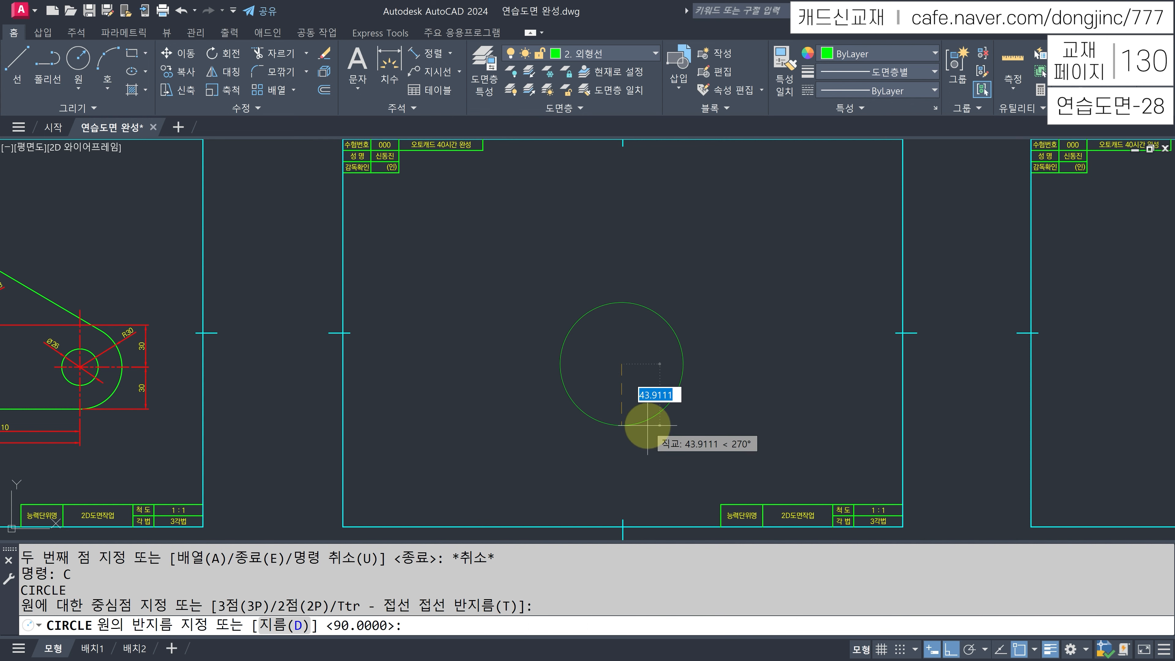
text(5)
key(Return)
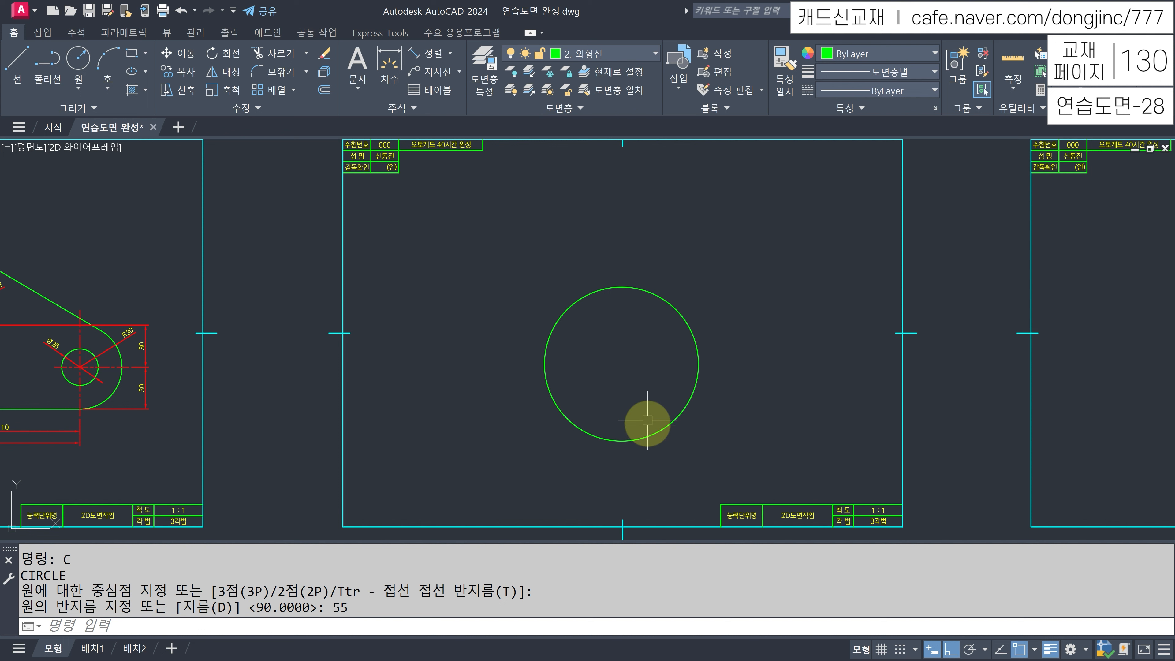
key(Escape)
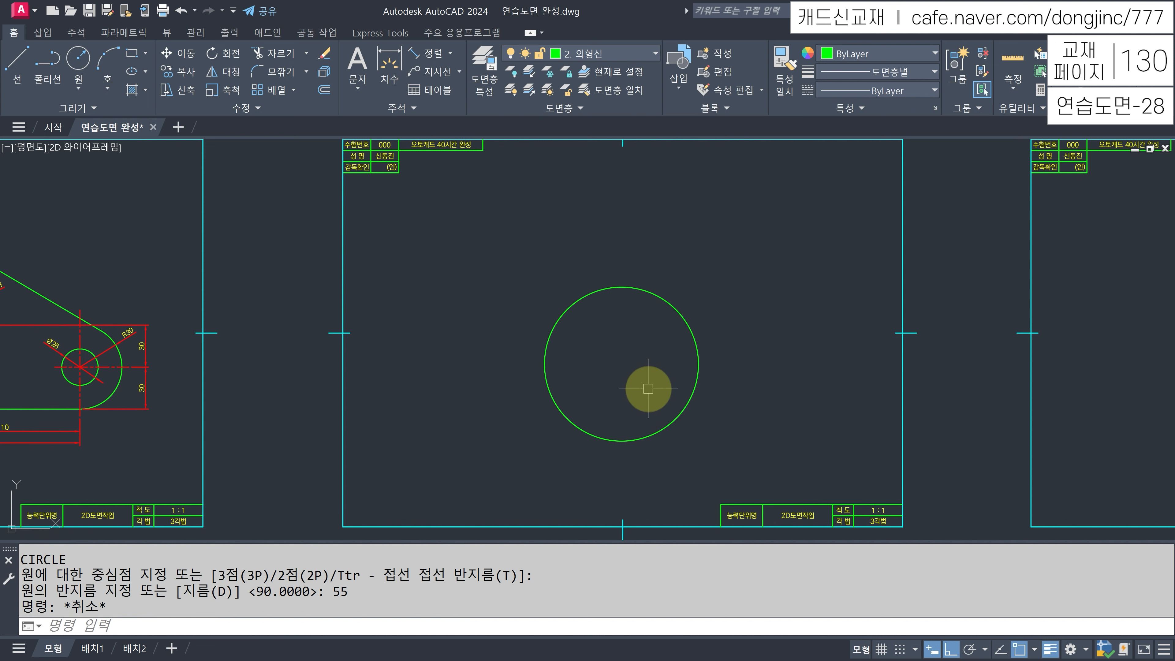
mouse_move(592, 286)
mouse_down()
mouse_move(479, 225)
mouse_move(477, 302)
mouse_move(537, 341)
mouse_up()
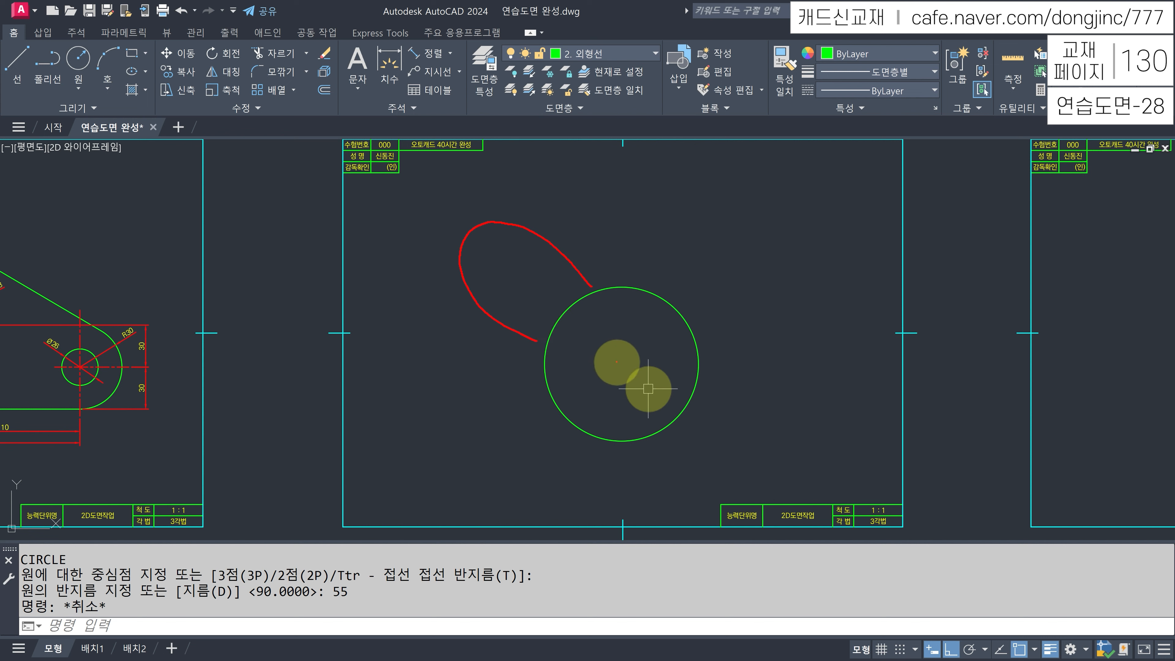
drag(616, 361, 454, 205)
mouse_move(506, 241)
mouse_down()
mouse_move(491, 277)
mouse_move(536, 278)
mouse_move(528, 297)
mouse_up()
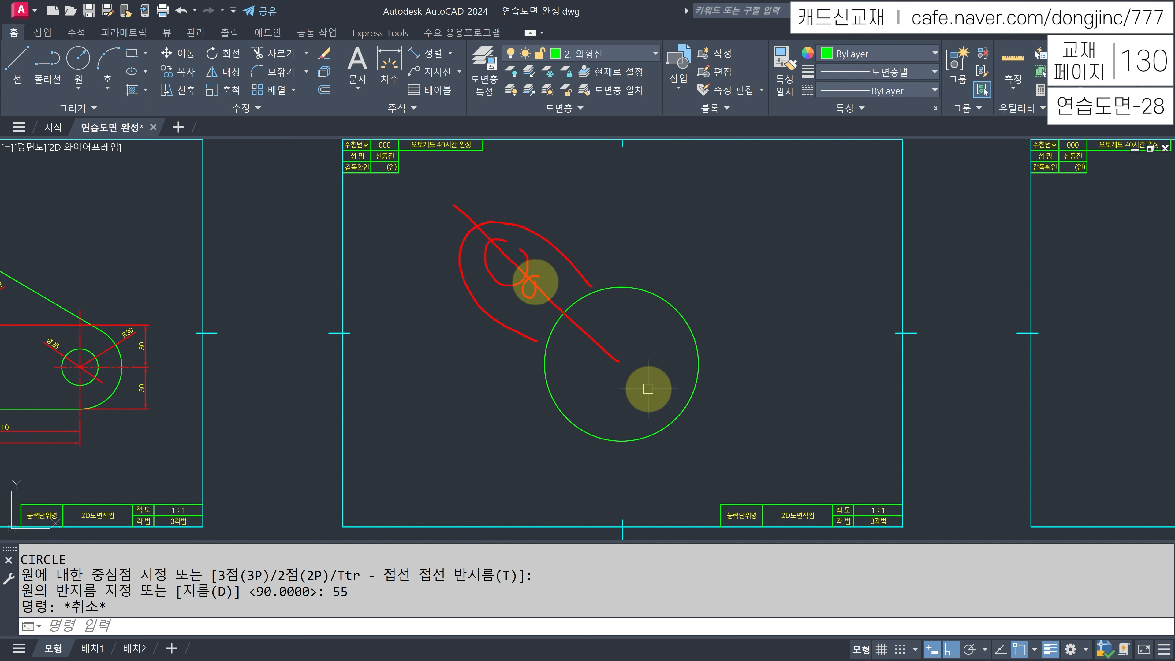
key(Escape)
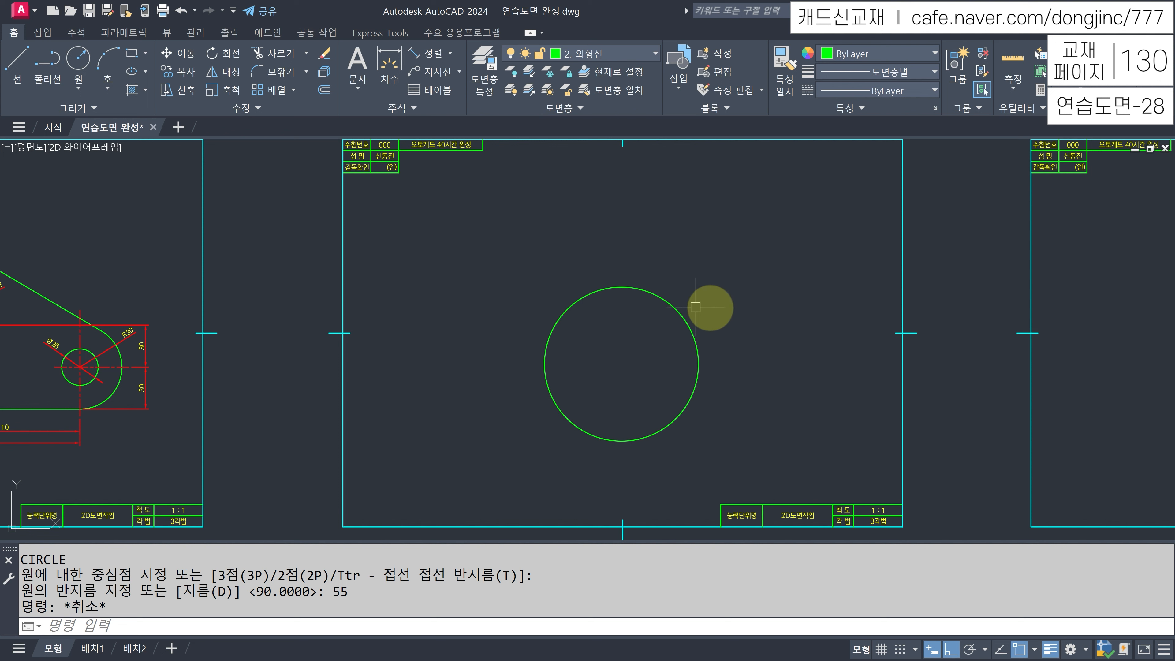
mouse_move(600, 287)
mouse_down()
mouse_move(587, 250)
mouse_move(631, 185)
mouse_move(655, 252)
mouse_move(652, 290)
mouse_up()
mouse_move(608, 226)
mouse_down()
mouse_move(540, 245)
mouse_move(556, 251)
mouse_up()
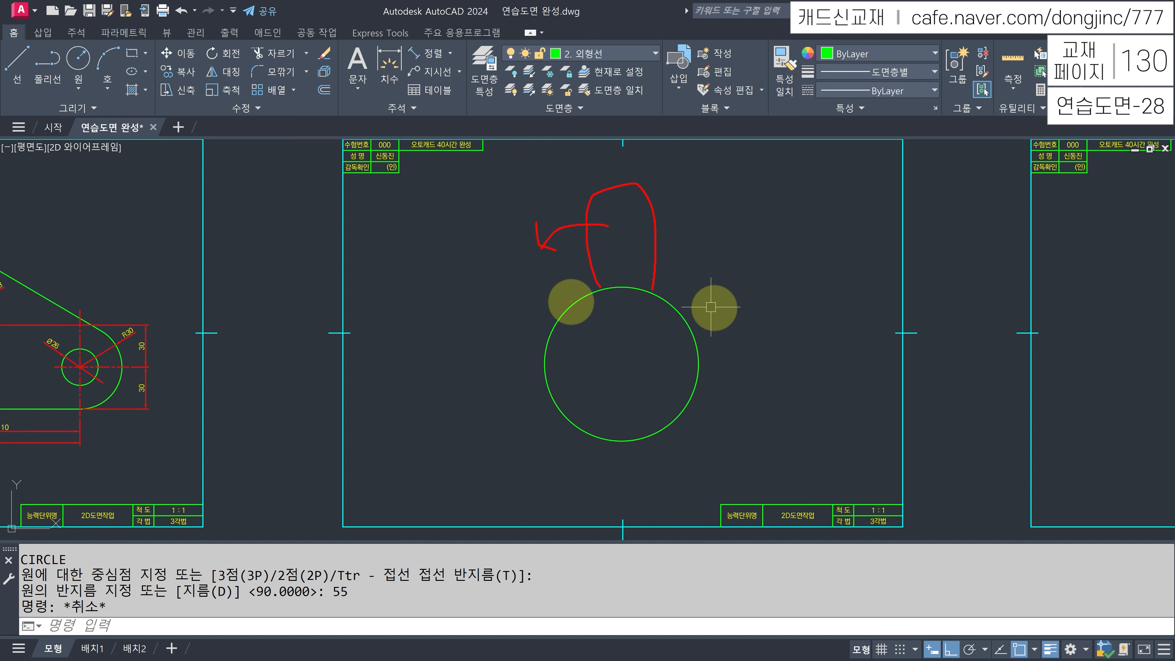
mouse_move(571, 302)
mouse_down()
mouse_move(538, 242)
mouse_move(485, 283)
mouse_move(546, 344)
mouse_up()
key(Escape)
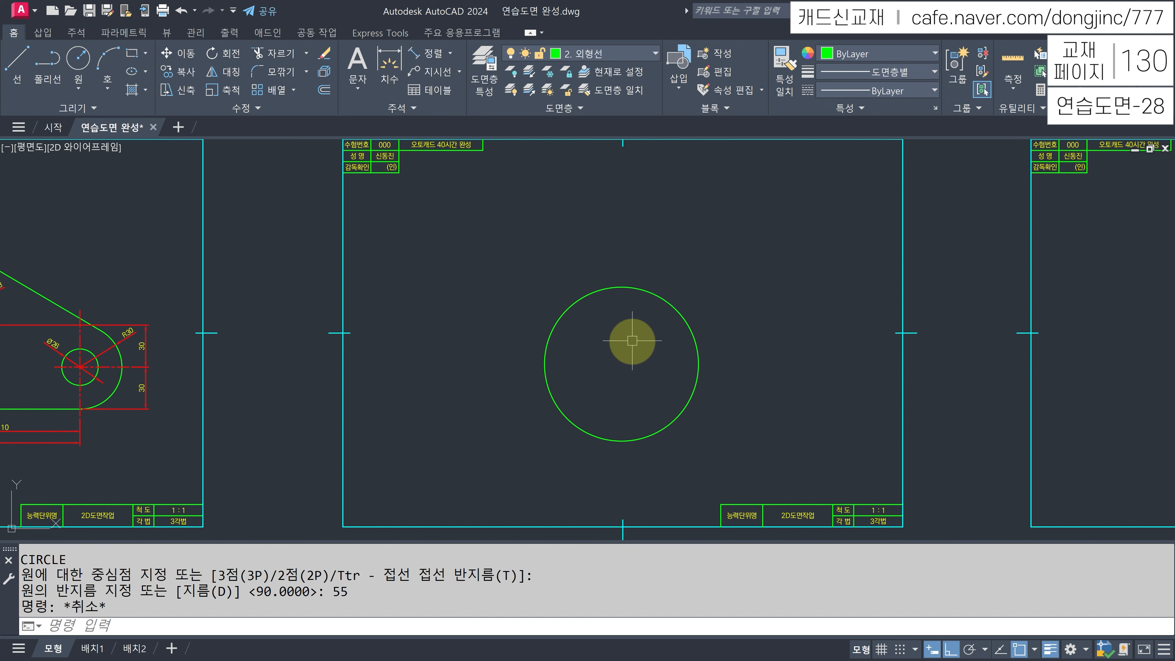
- Draw a circle of radius 24 concentric with the radius 55 circle
text(C)
key(Return)
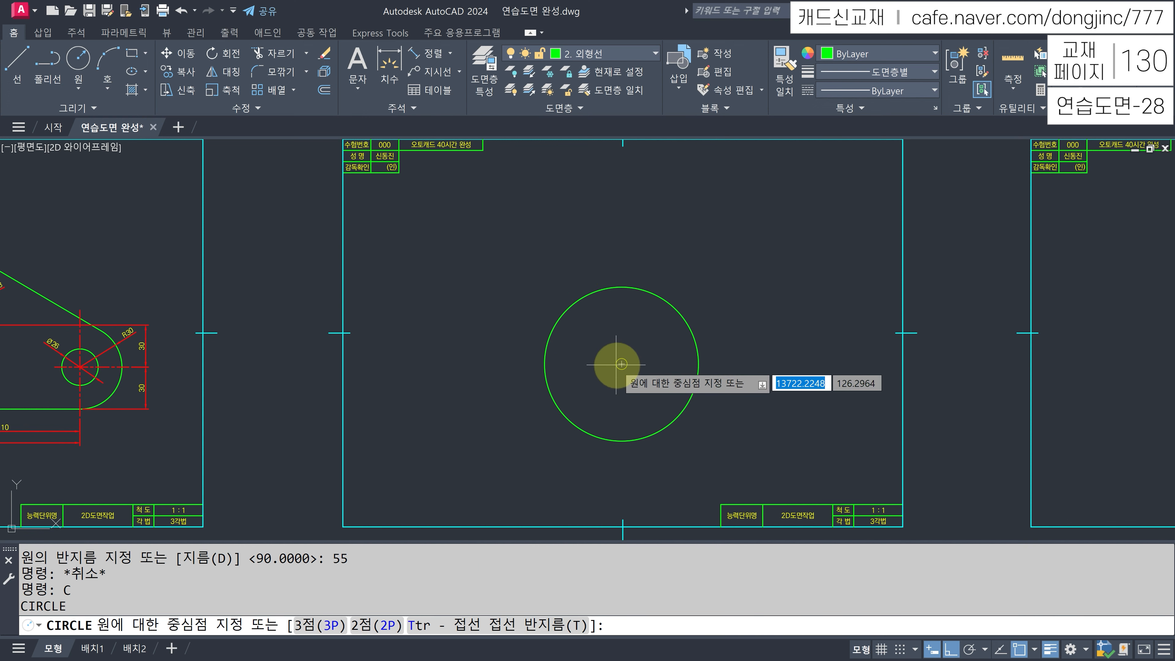
click(620, 364)
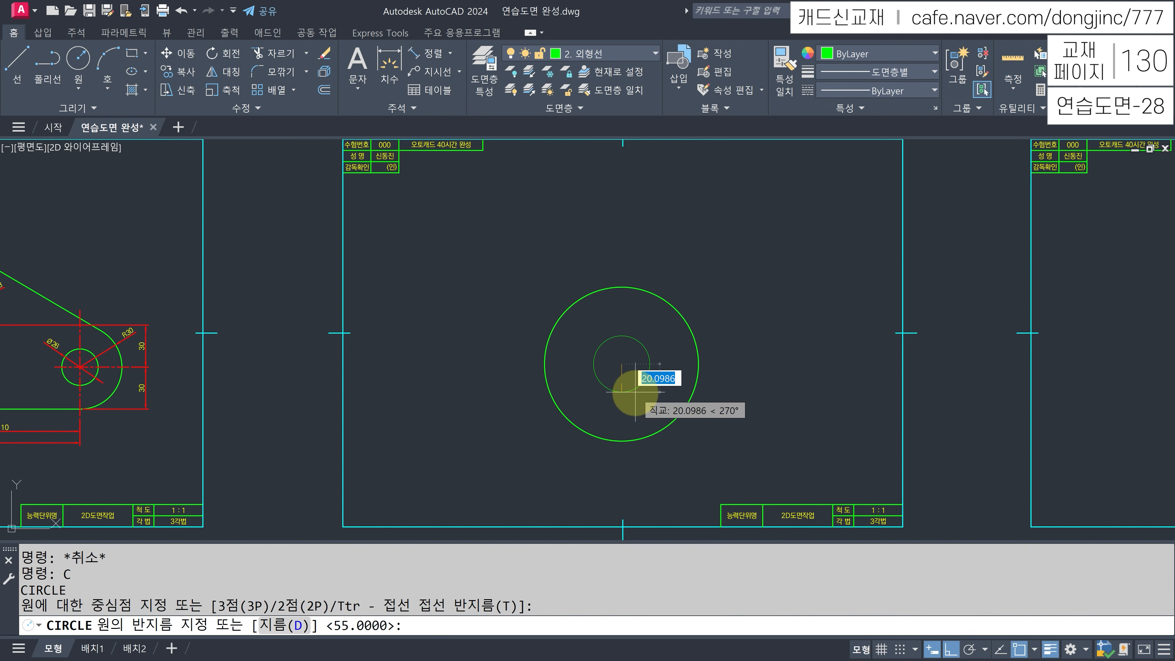
text(24)
key(Return)
key(Escape)
key(Escape)
key(Escape)
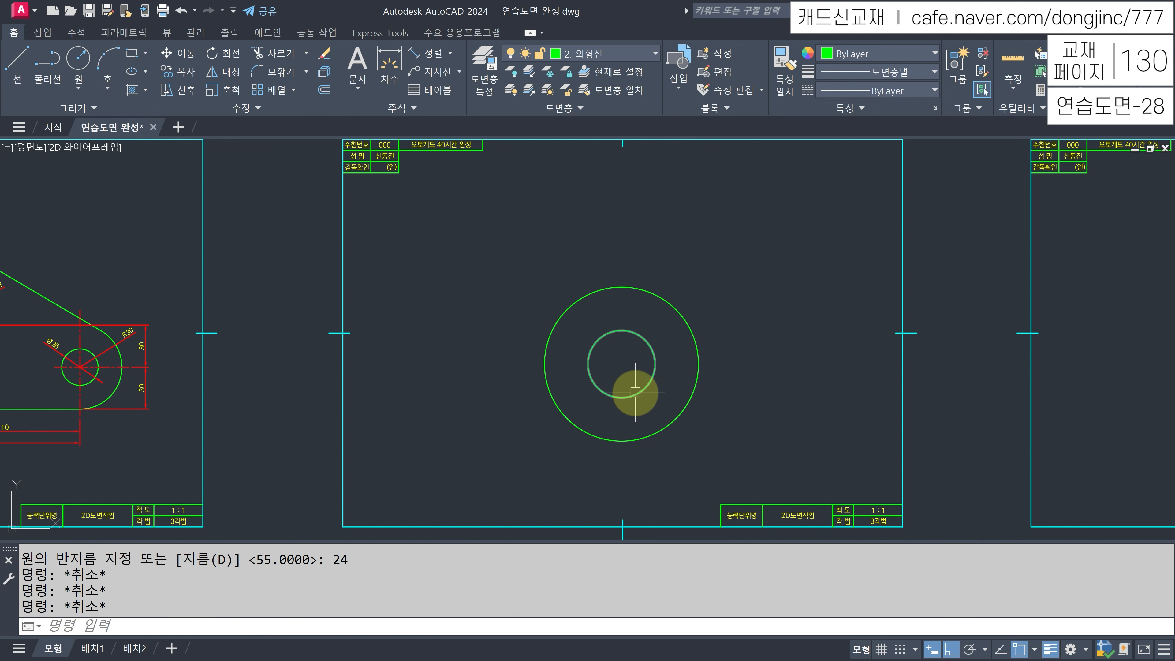
- Move the small inner circle 80 units straight up from the large circle's centre
key(Return)
click(662, 350)
click(629, 366)
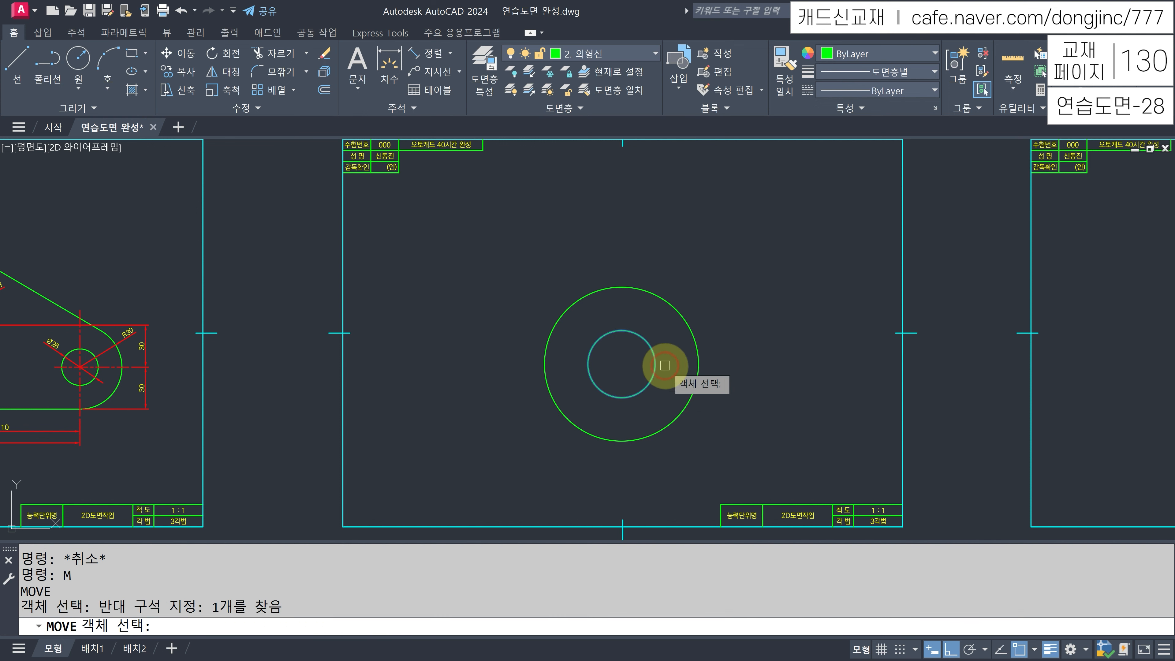
key(Return)
click(771, 395)
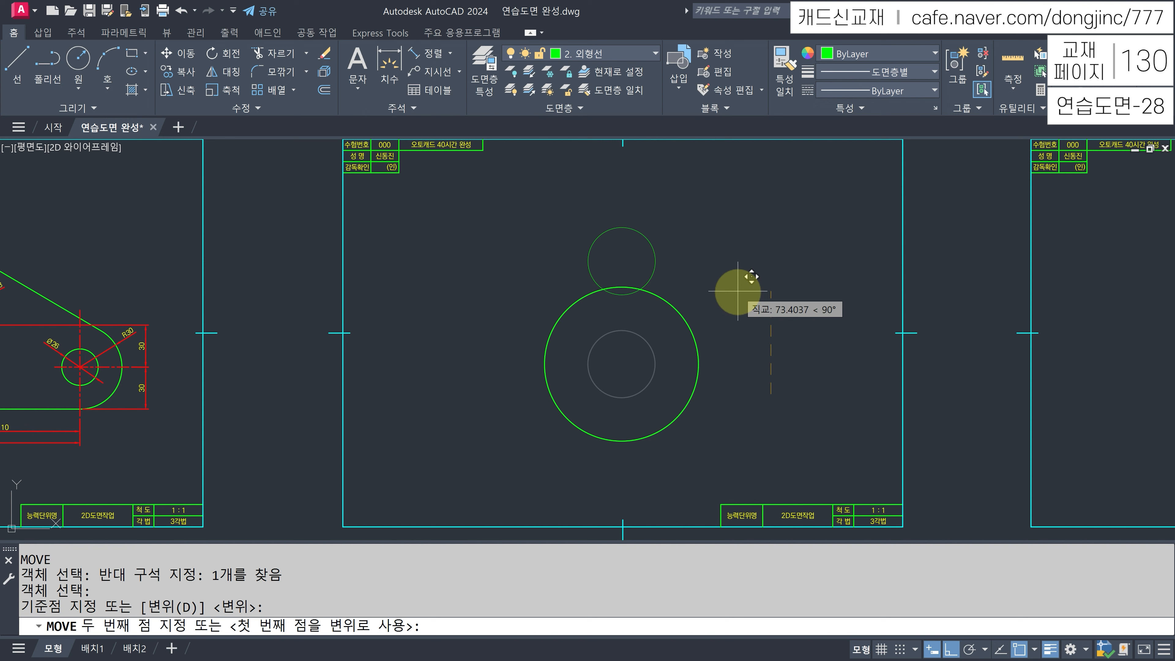
text(80)
key(Return)
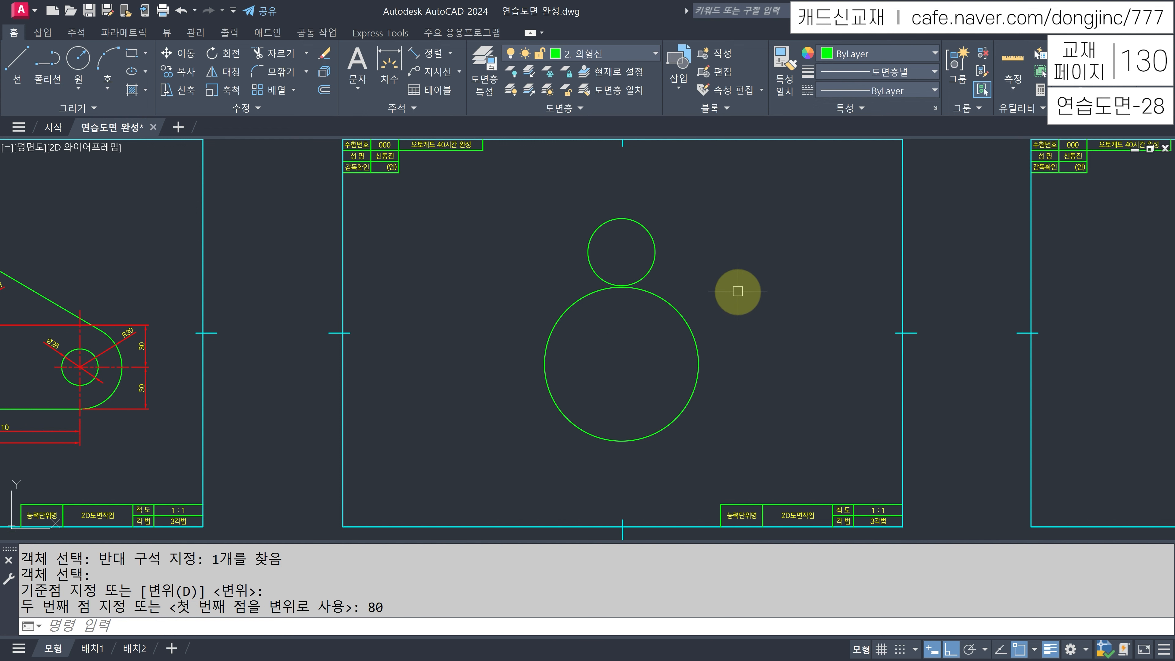
- Move the small circle another 30 units straight up
key(Return)
click(734, 284)
click(613, 224)
key(Return)
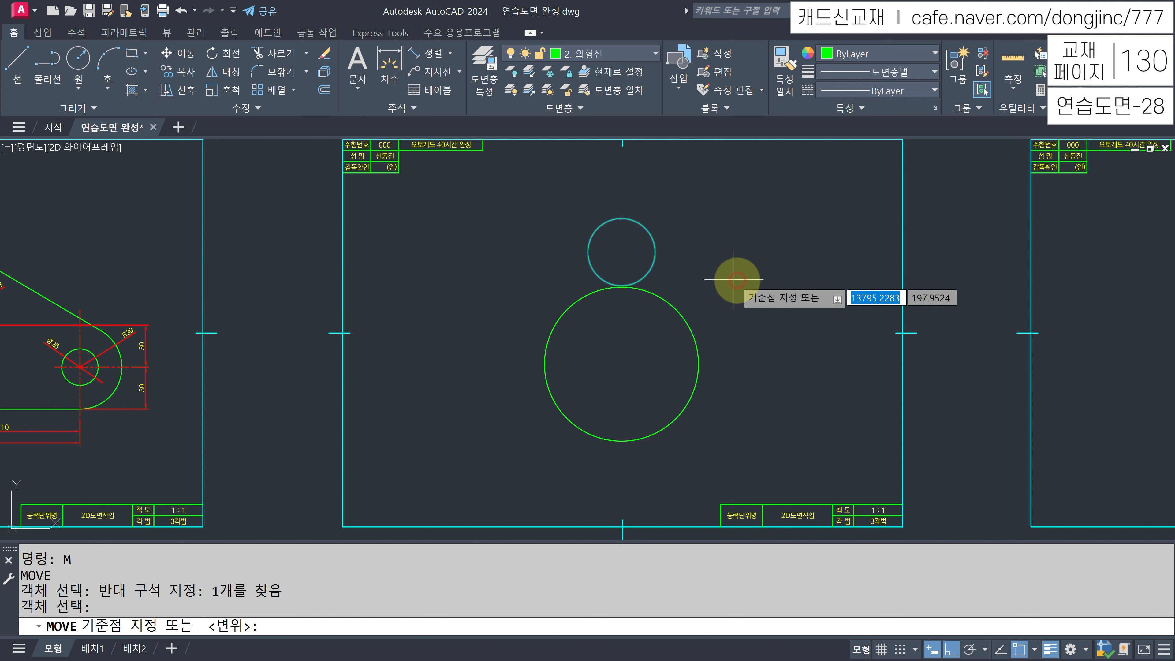
click(740, 283)
text(30)
key(Return)
key(Escape)
key(Escape)
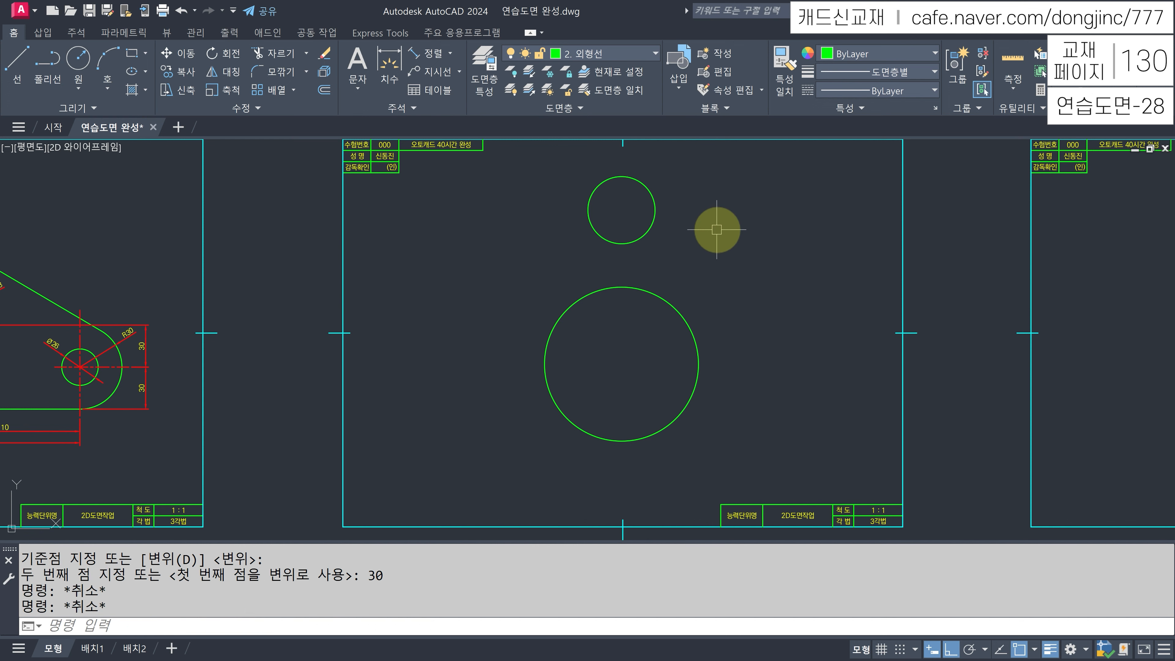
- Move both circles together slightly straight down to centre them in the frame
text(m)
key(Return)
click(716, 230)
click(582, 320)
key(Return)
click(722, 319)
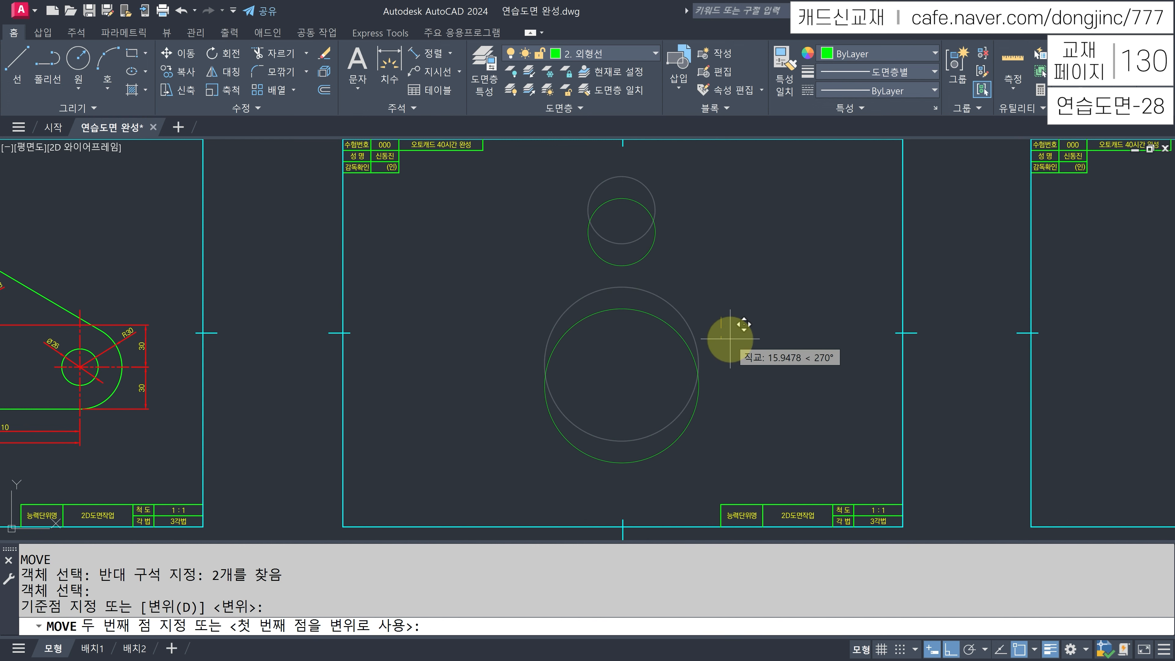
key(Escape)
key(Escape)
key(Escape)
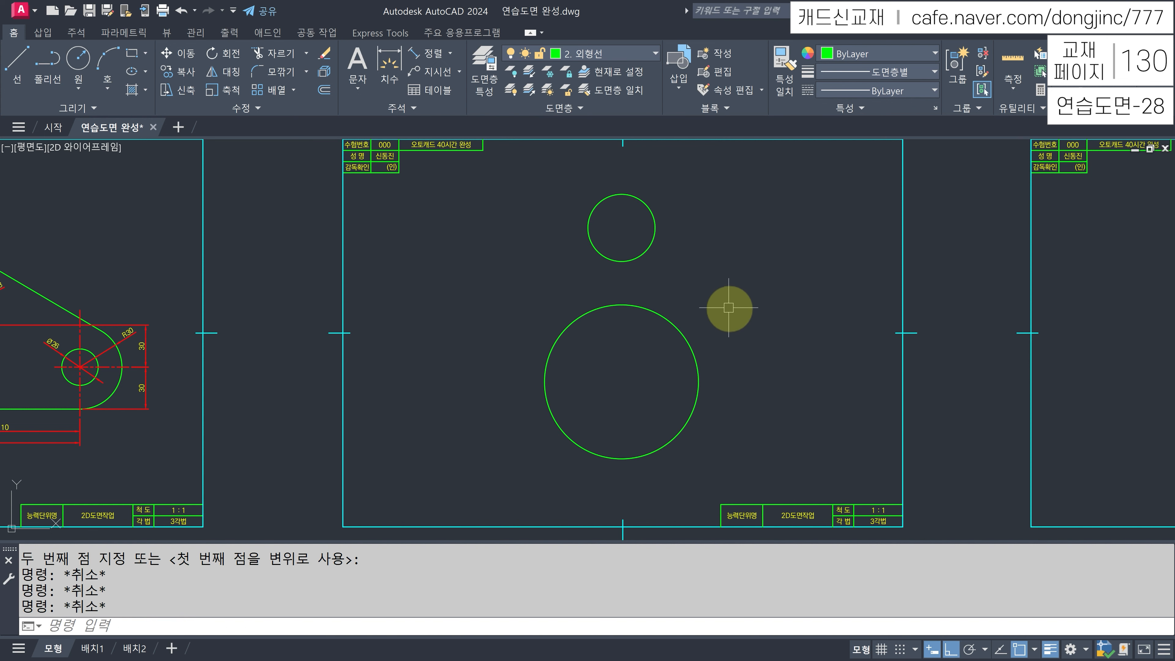
- Draw two vertical lines from the small circle's left and right quadrants down into the large circle
text(l)
key(Return)
click(588, 227)
click(584, 342)
key(Escape)
key(Return)
click(655, 227)
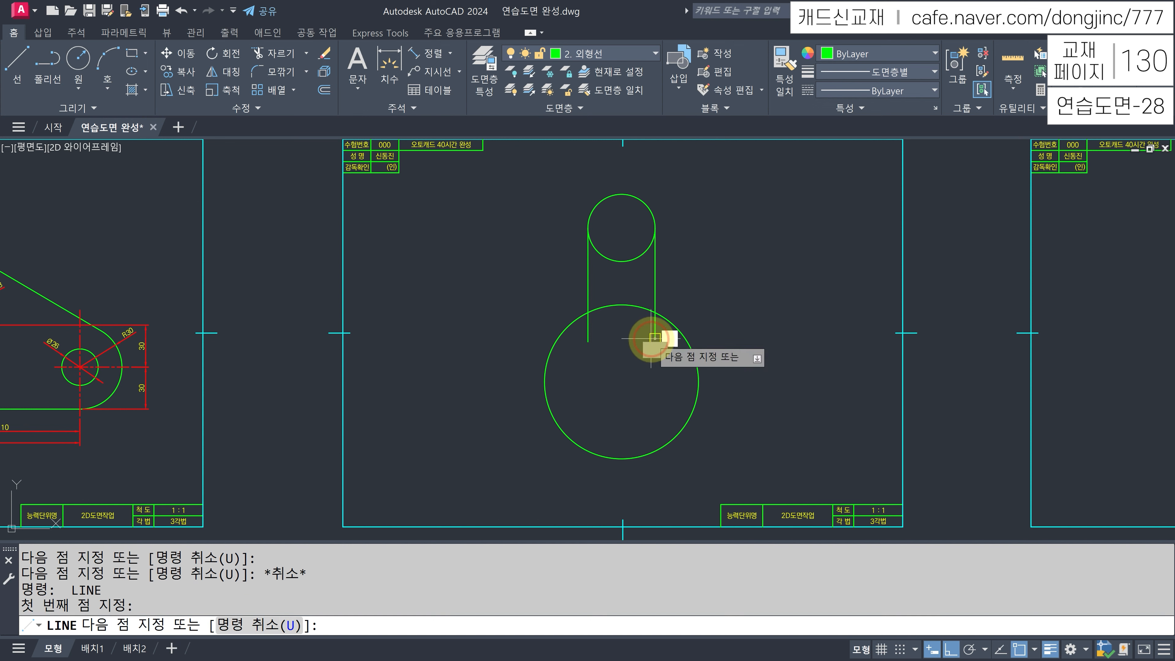
click(655, 326)
key(Escape)
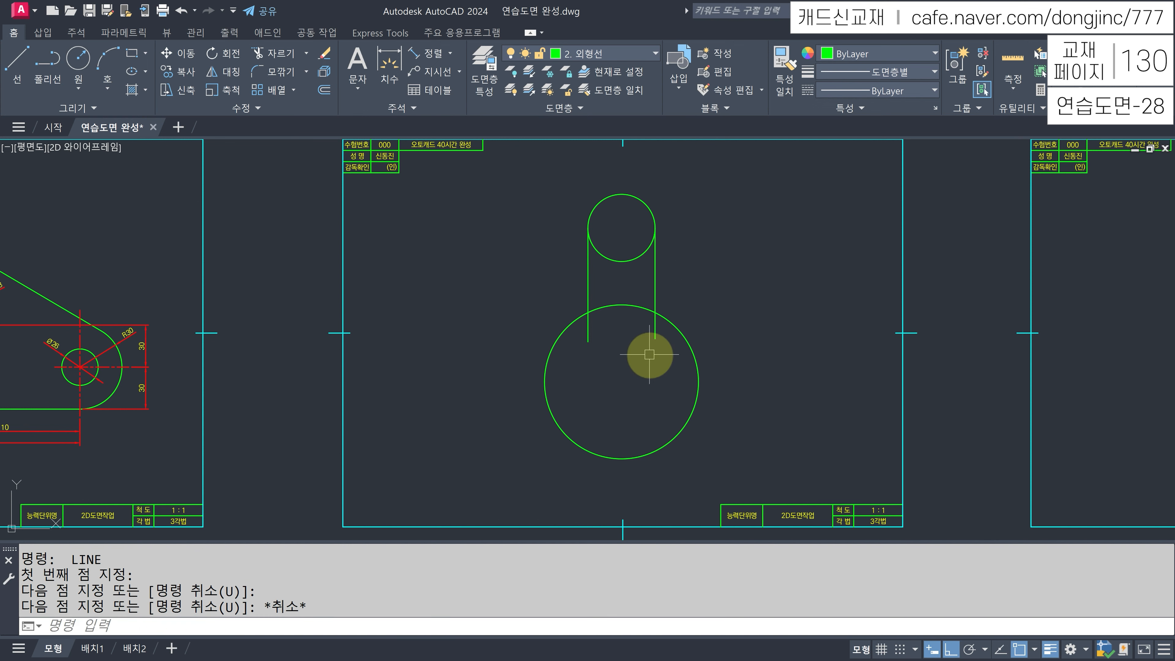
- Trim the line ends inside the large circle and the two circle arcs between the lines to form a round-ended arm
key(Return)
click(655, 320)
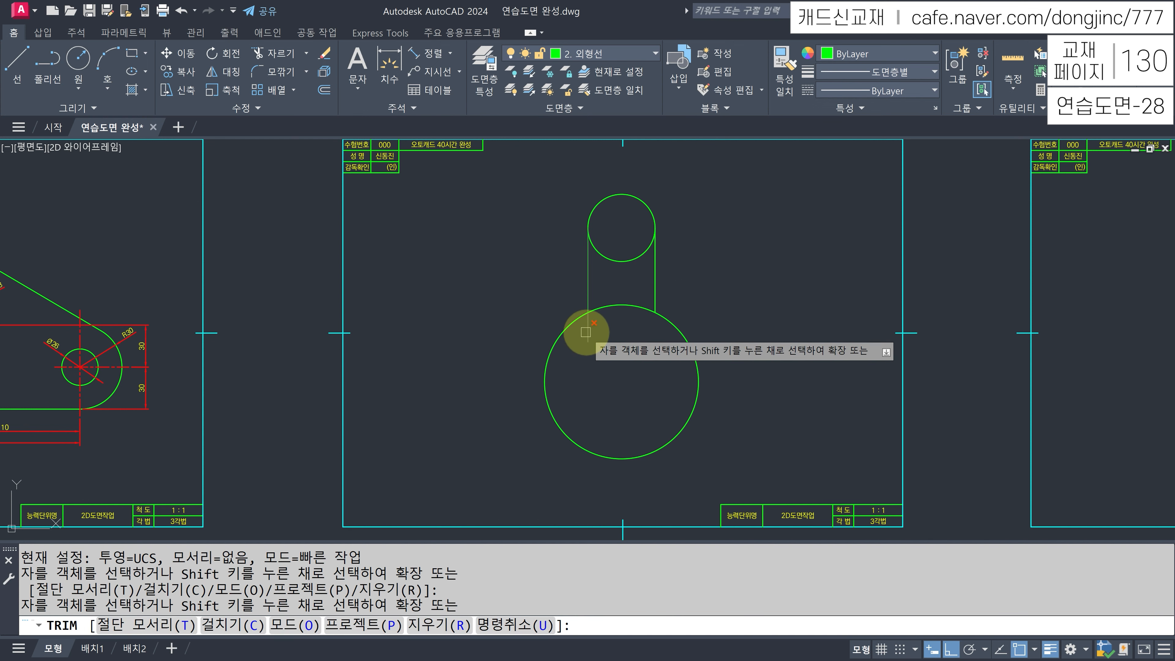
click(587, 331)
click(620, 305)
click(621, 262)
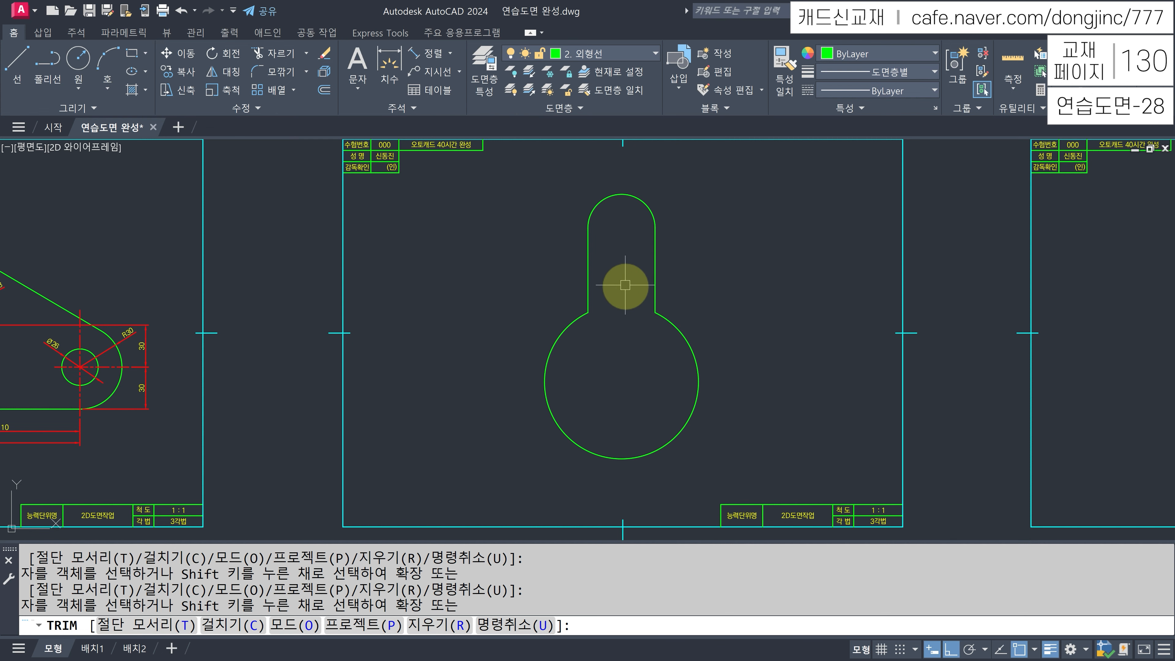
key(Escape)
- Draw a circle of diameter 24 at the centre of the arm's rounded end
text(C)
key(Return)
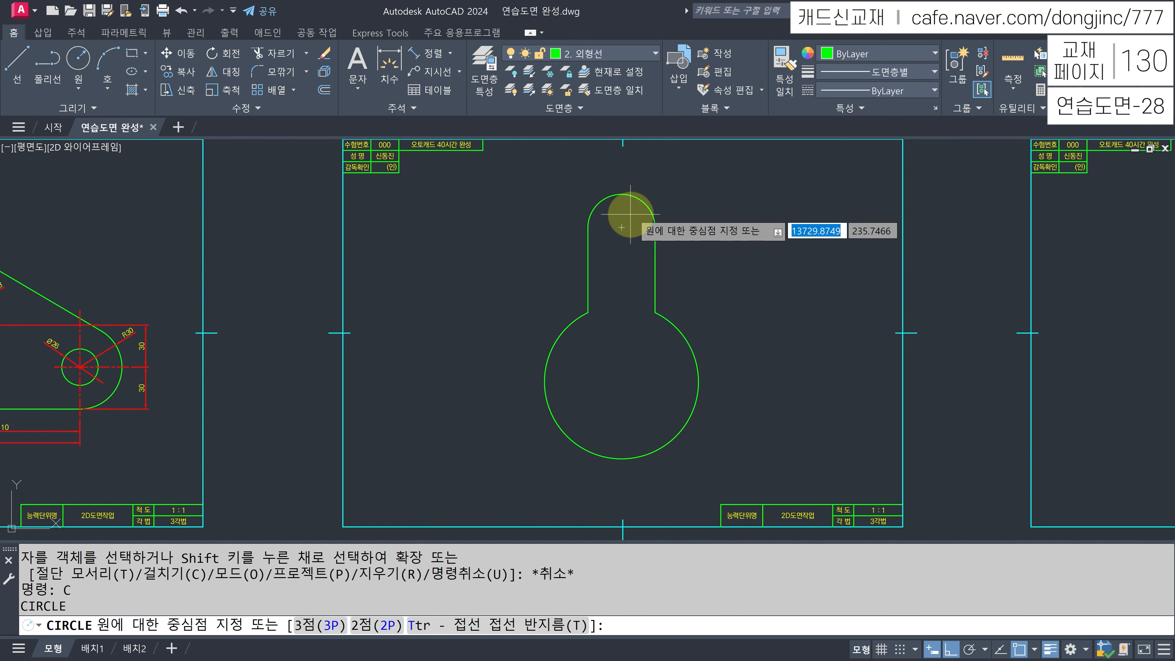
click(621, 227)
text(D)
key(Return)
text(24)
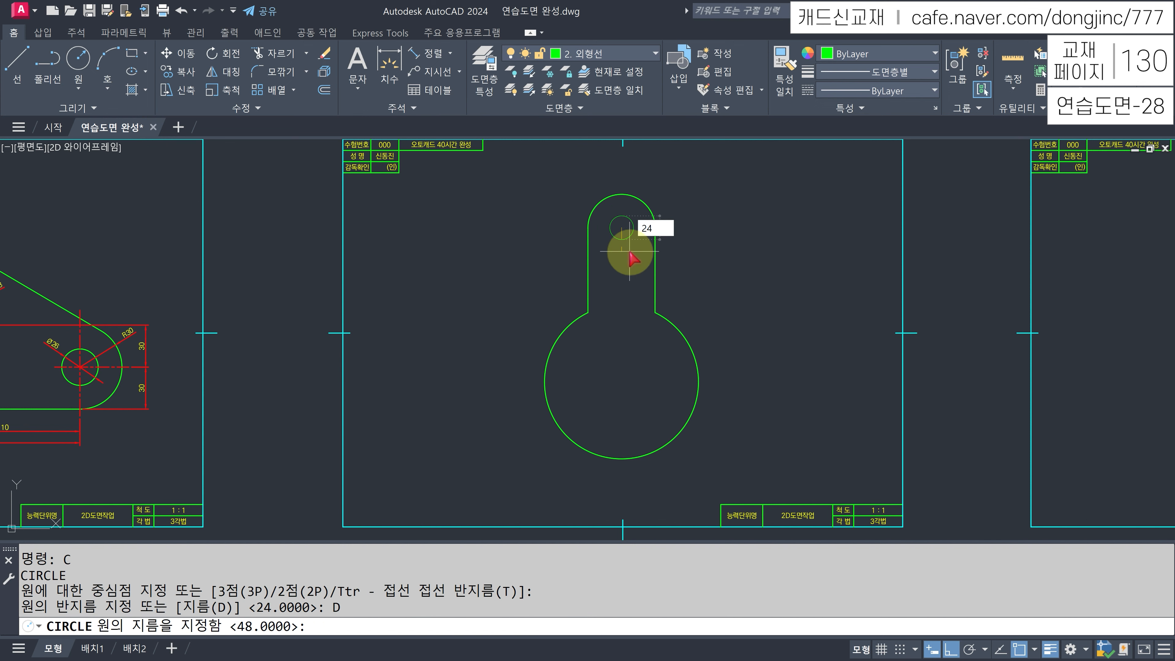
key(Return)
key(Escape)
key(Escape)
key(Escape)
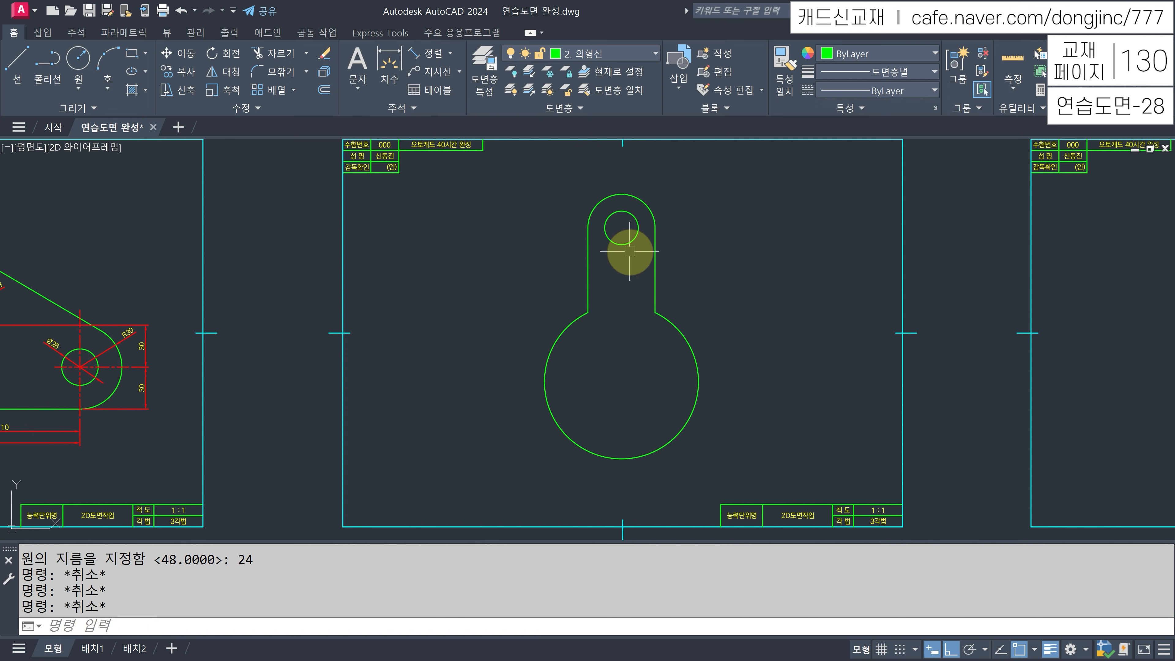
- Copy the diameter 24 circle 30 units straight down inside the arm
text(COP)
key(Return)
click(638, 228)
right_click(688, 250)
click(688, 213)
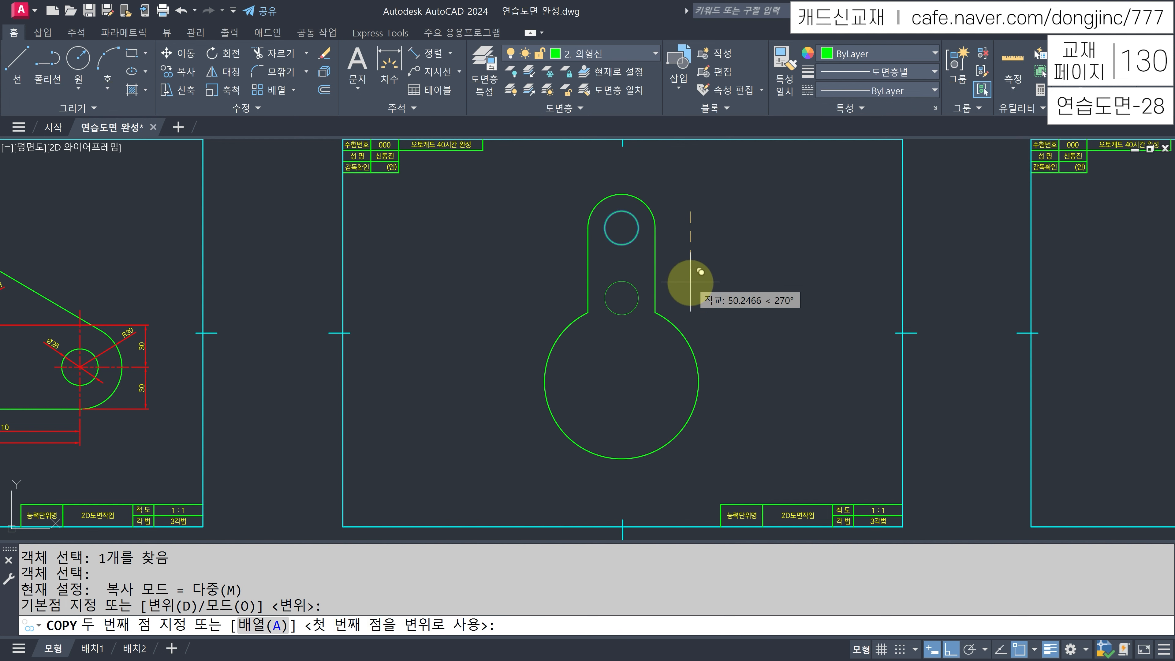
text(30)
key(Return)
key(Escape)
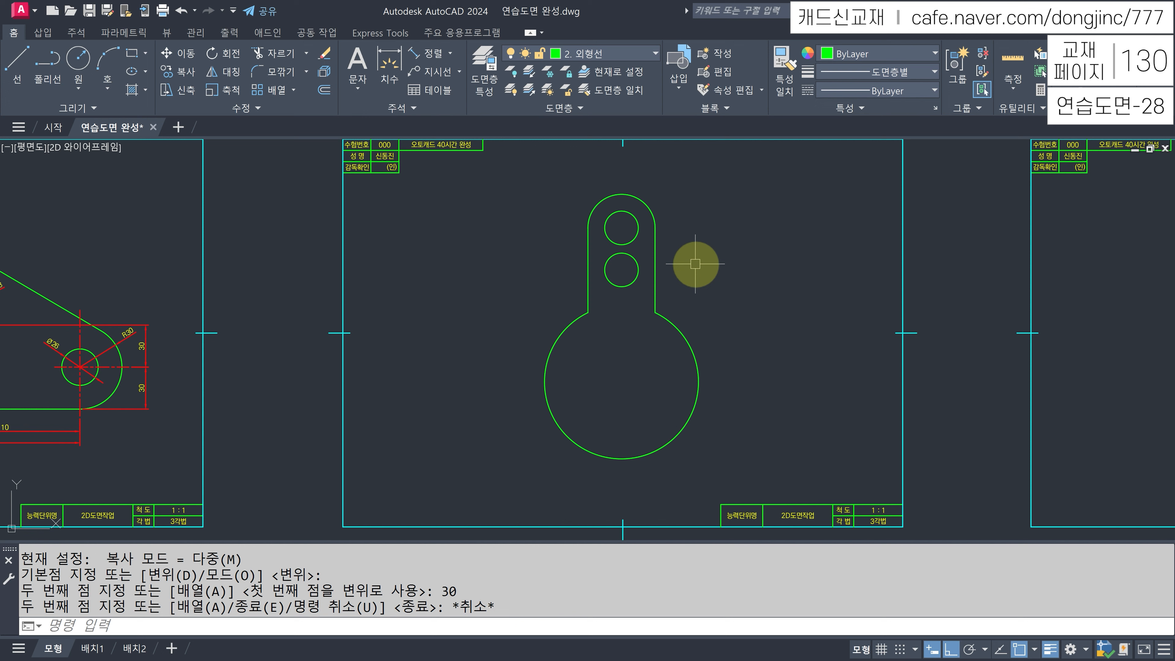
- Draw a horizontal line across each of the two small circles between their left and right quadrants
text(L)
key(Return)
click(605, 270)
click(636, 265)
key(Escape)
key(Return)
click(605, 228)
click(638, 227)
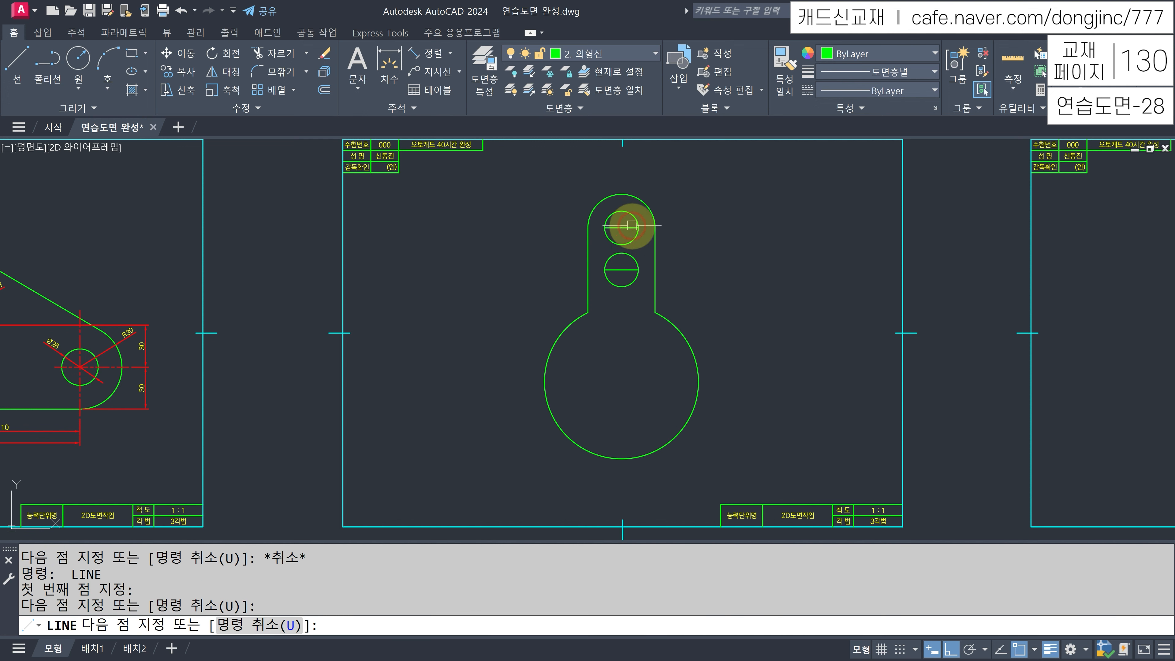
key(Escape)
- Draw a vertical line from the large circle's centre up to the top of the arm's rounded end
key(Return)
click(621, 311)
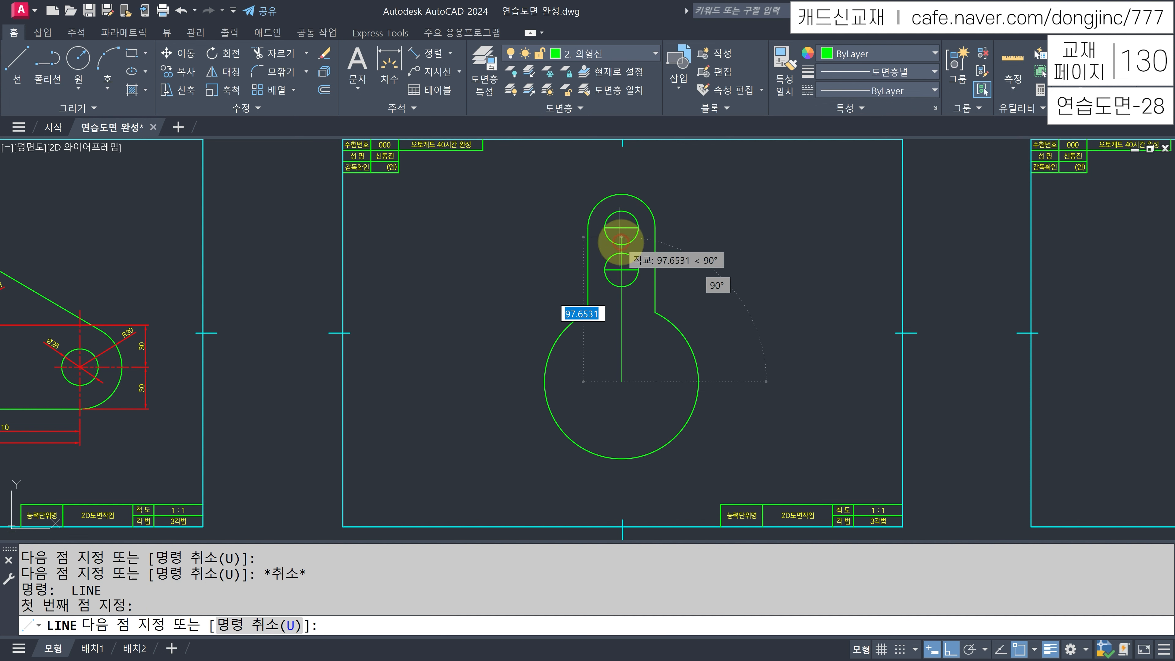
click(621, 194)
key(Escape)
key(Escape)
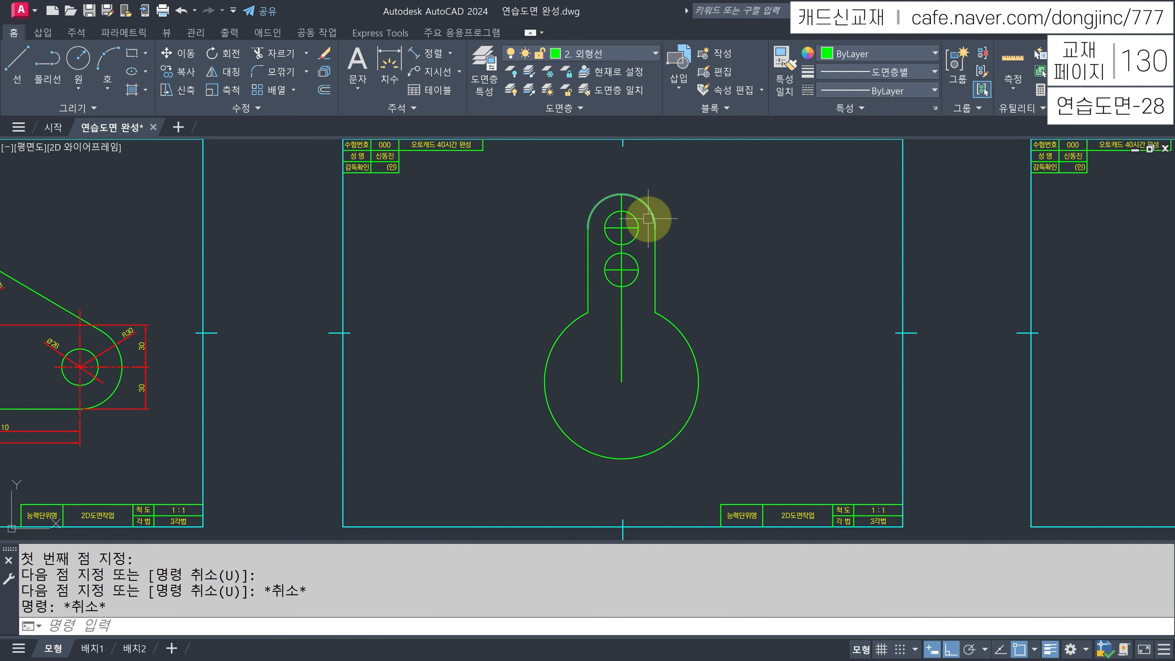
- Move the vertical line and the two horizontal lines through the small circles to the red centre-line layer
scroll(630, 227, up, 3)
click(626, 214)
click(599, 242)
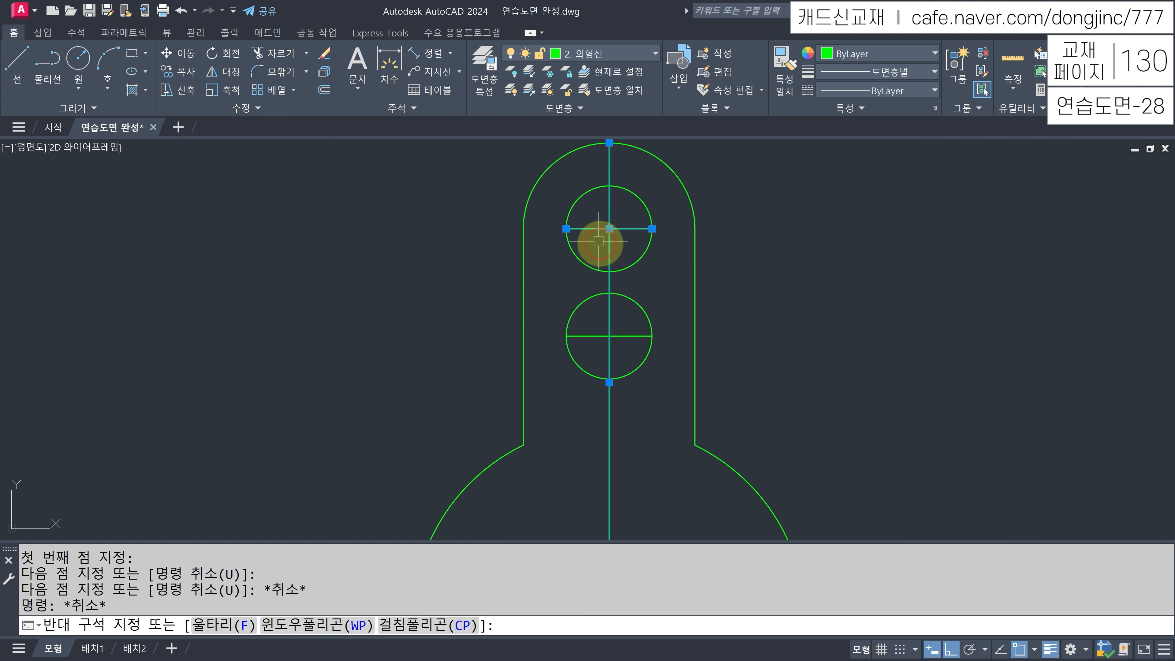
click(599, 241)
click(621, 323)
click(603, 341)
click(614, 53)
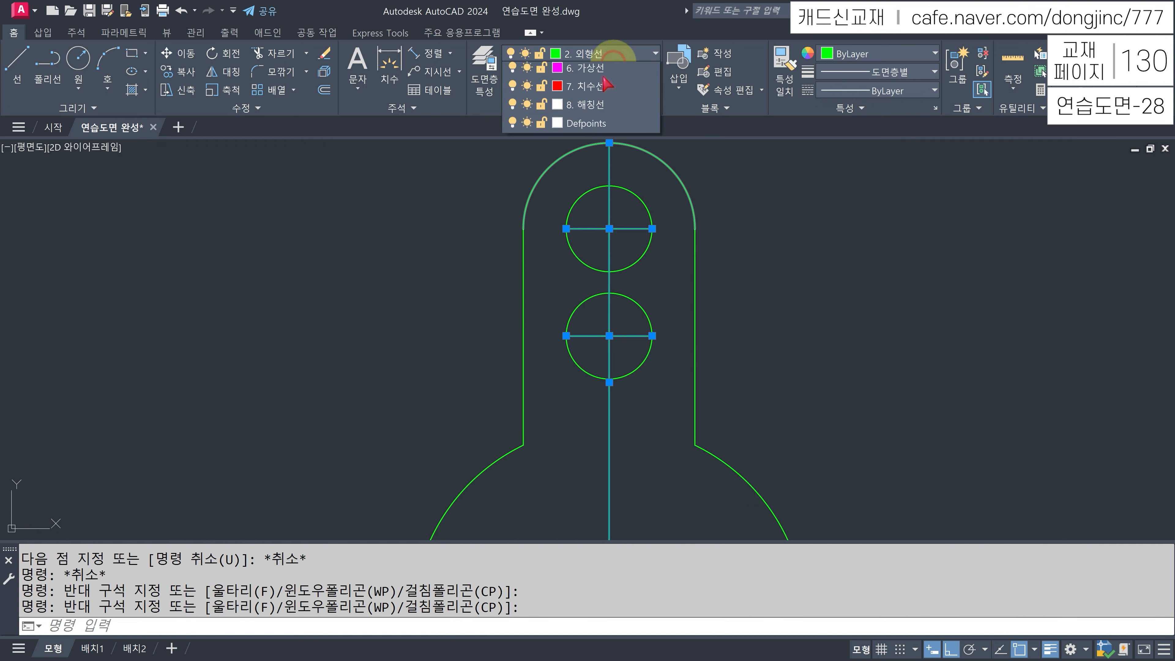
click(588, 155)
key(Escape)
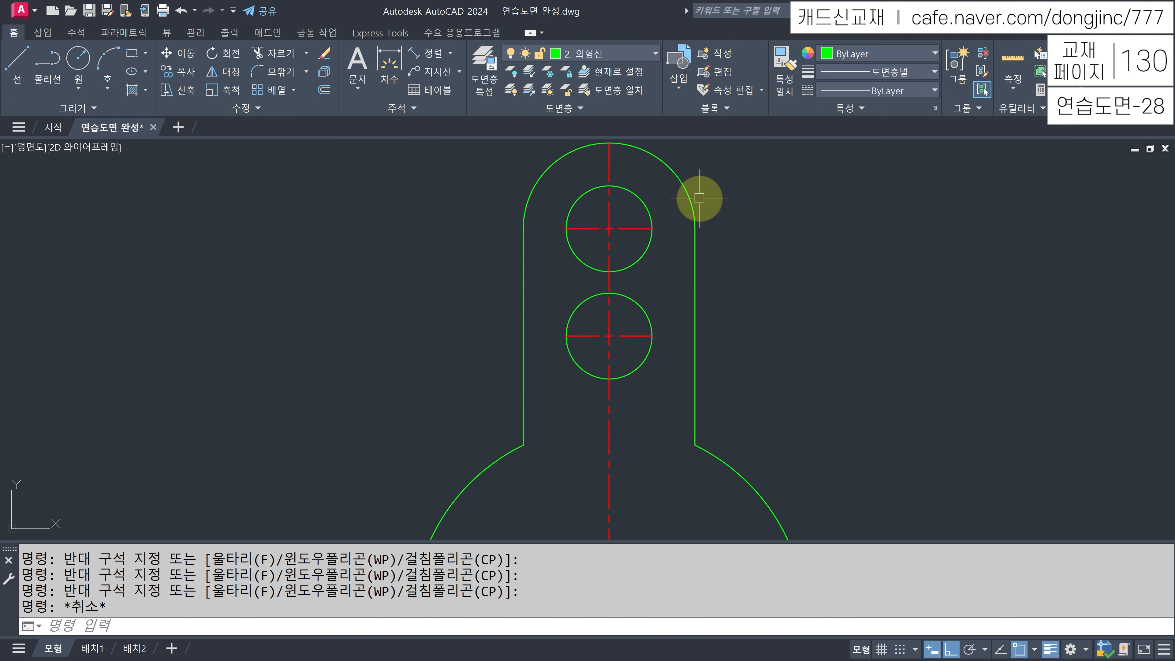
key(Escape)
key(Escape)
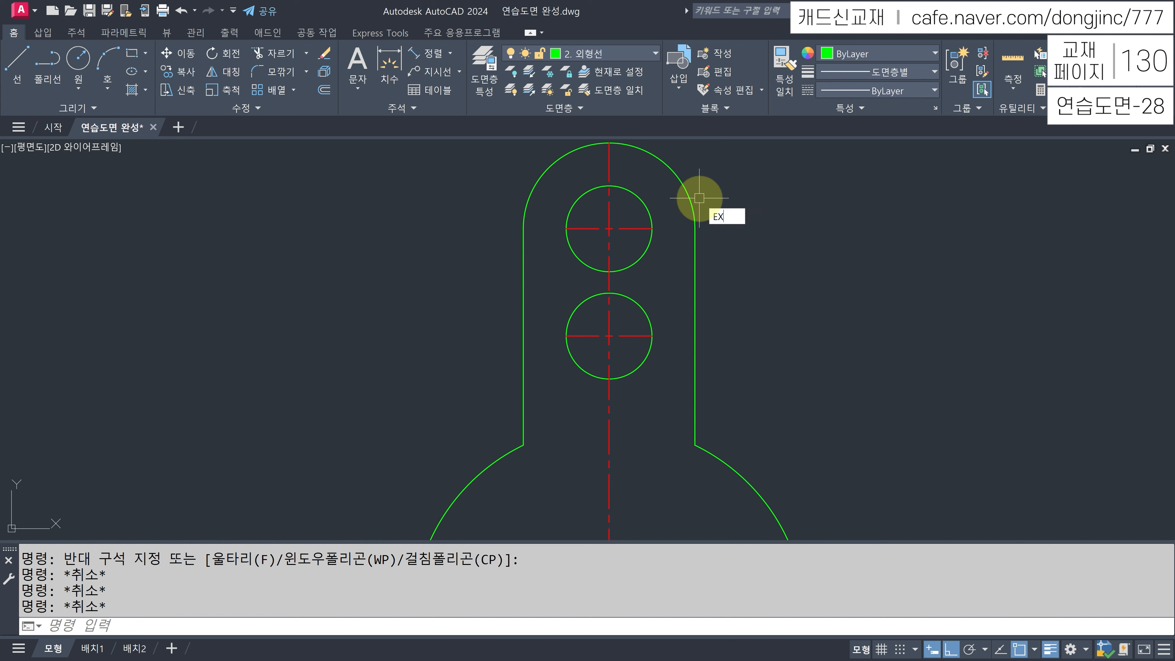
- Extend both ends of the two horizontal centre lines to the arm's side edges
text(EX)
key(Return)
click(629, 229)
click(590, 229)
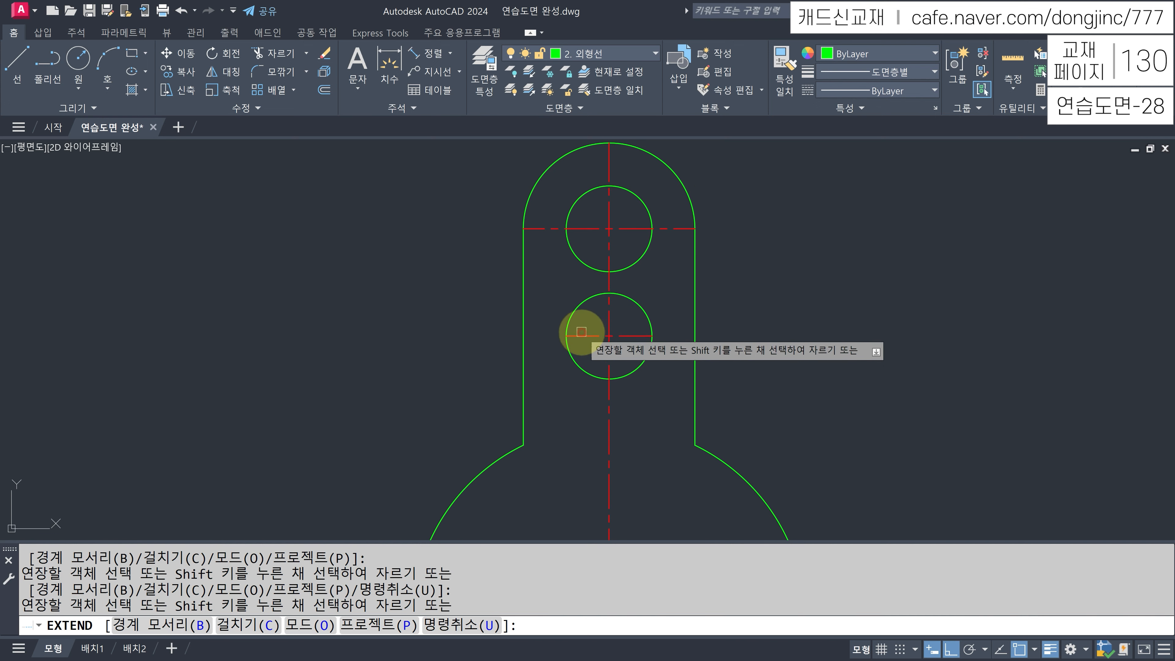
click(597, 335)
click(629, 336)
key(Escape)
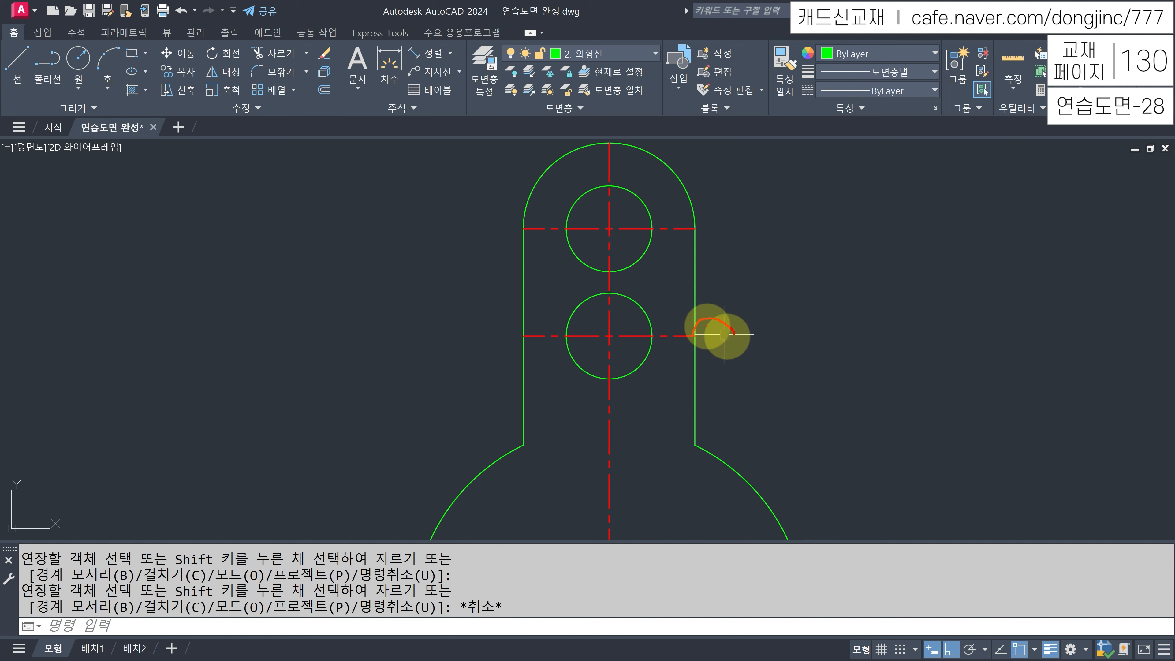
key(Escape)
- Lengthen both ends of the two horizontal centre lines and the upper end of the vertical one by 5
scroll(747, 317, down, 2)
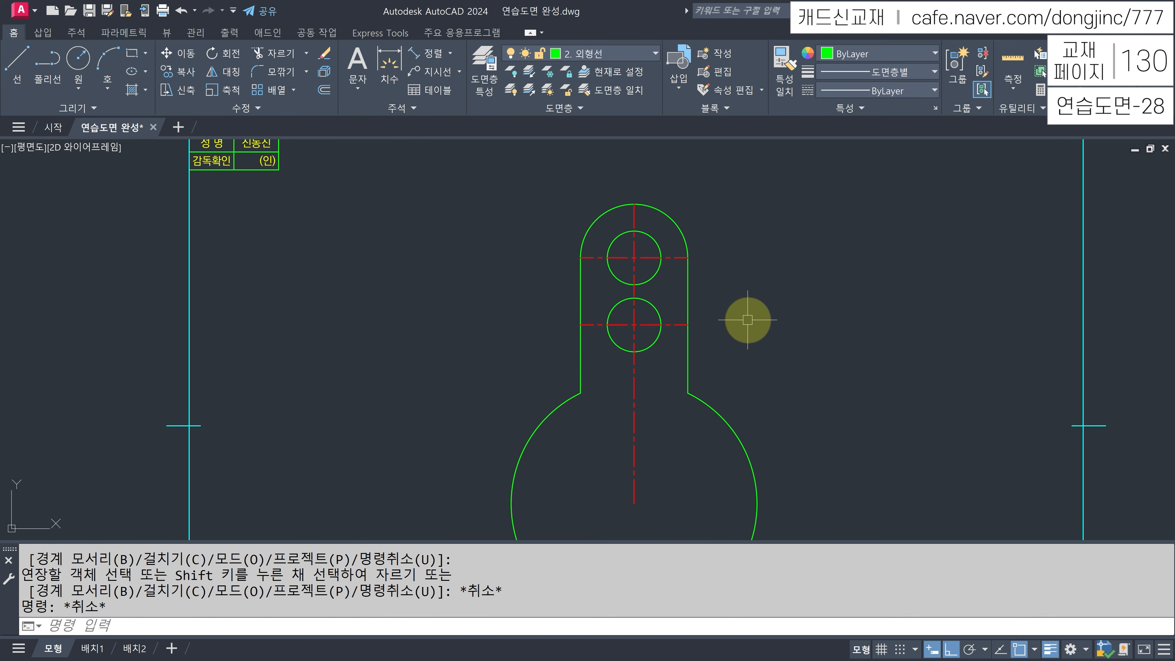
key(Return)
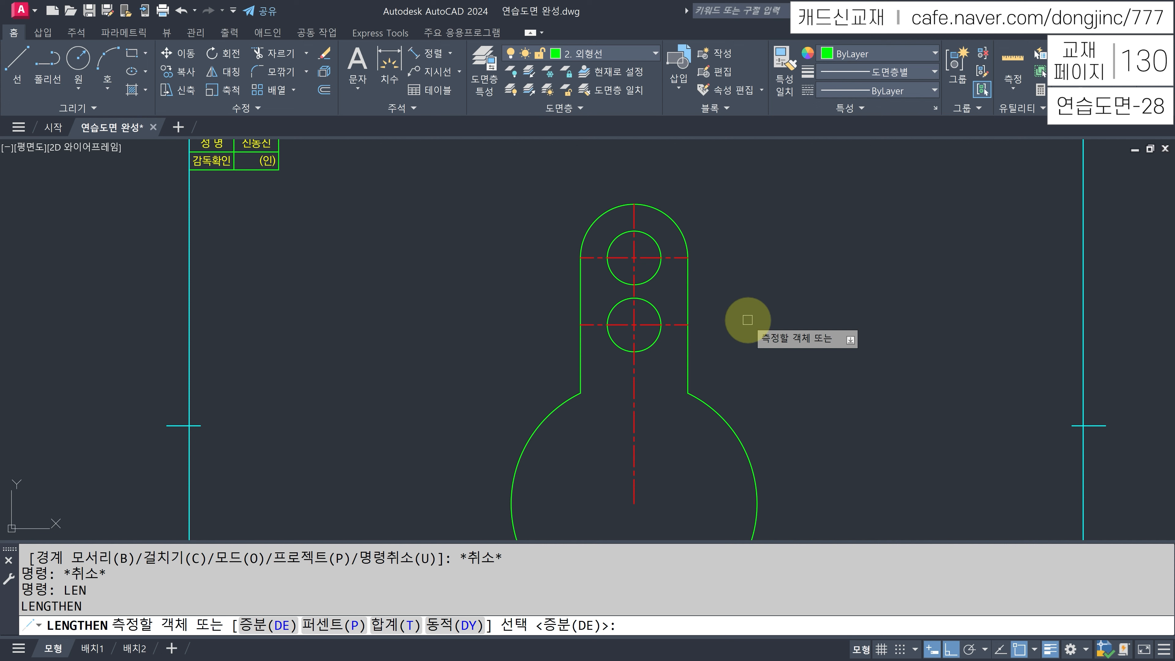
key(Return)
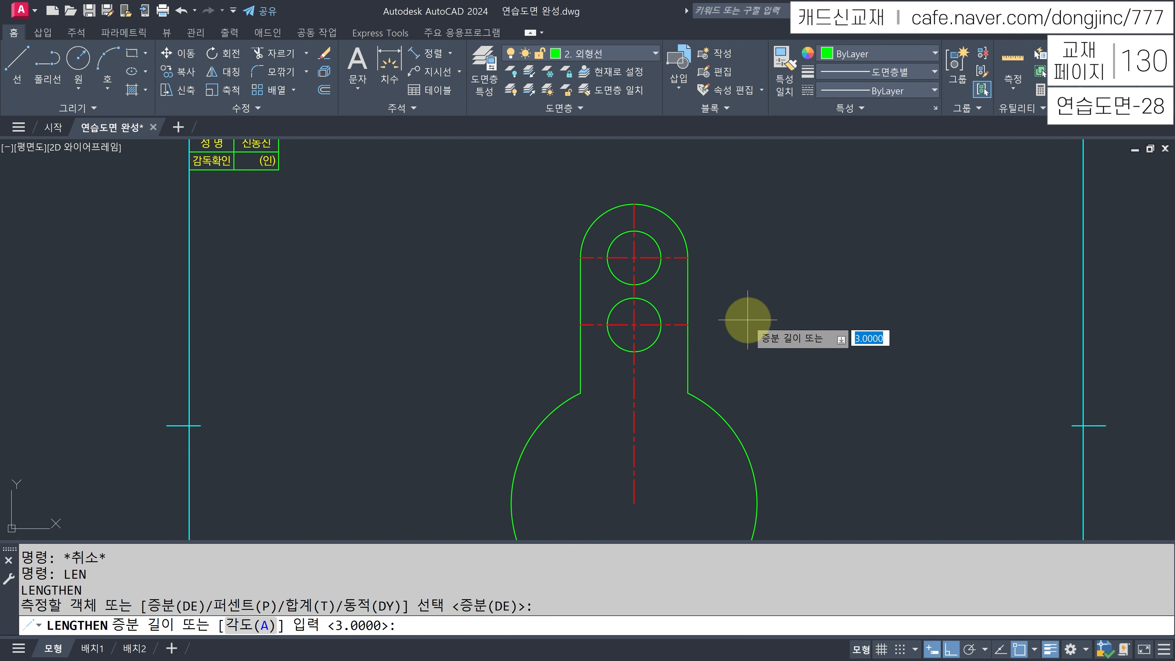
text(5)
key(Return)
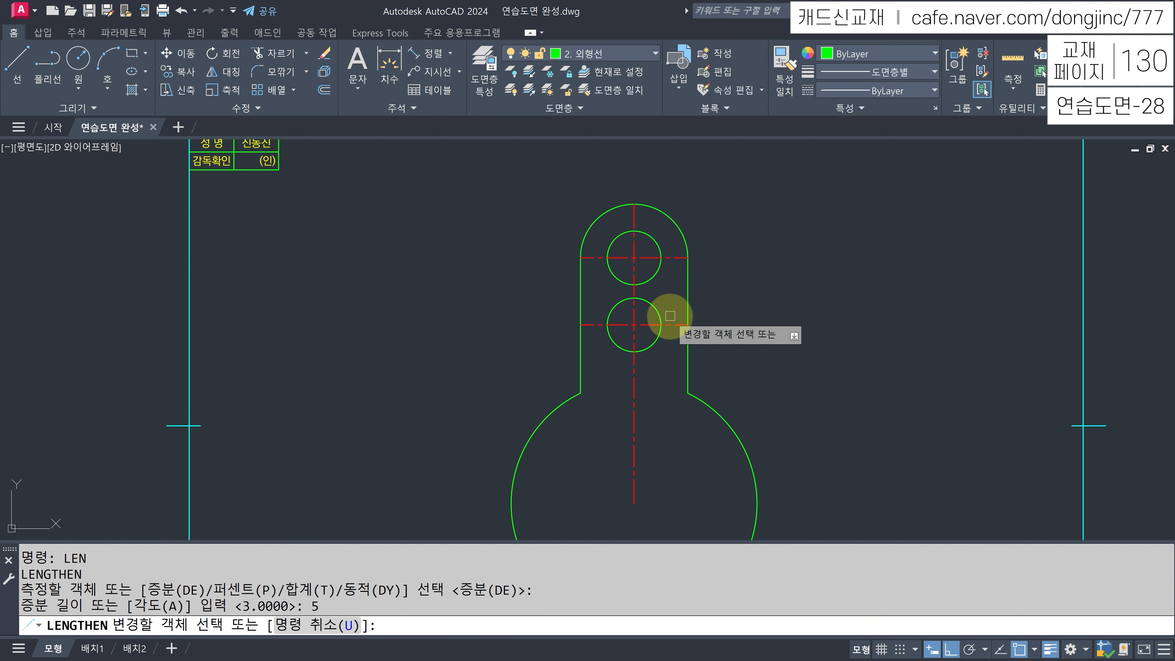
click(672, 324)
click(586, 324)
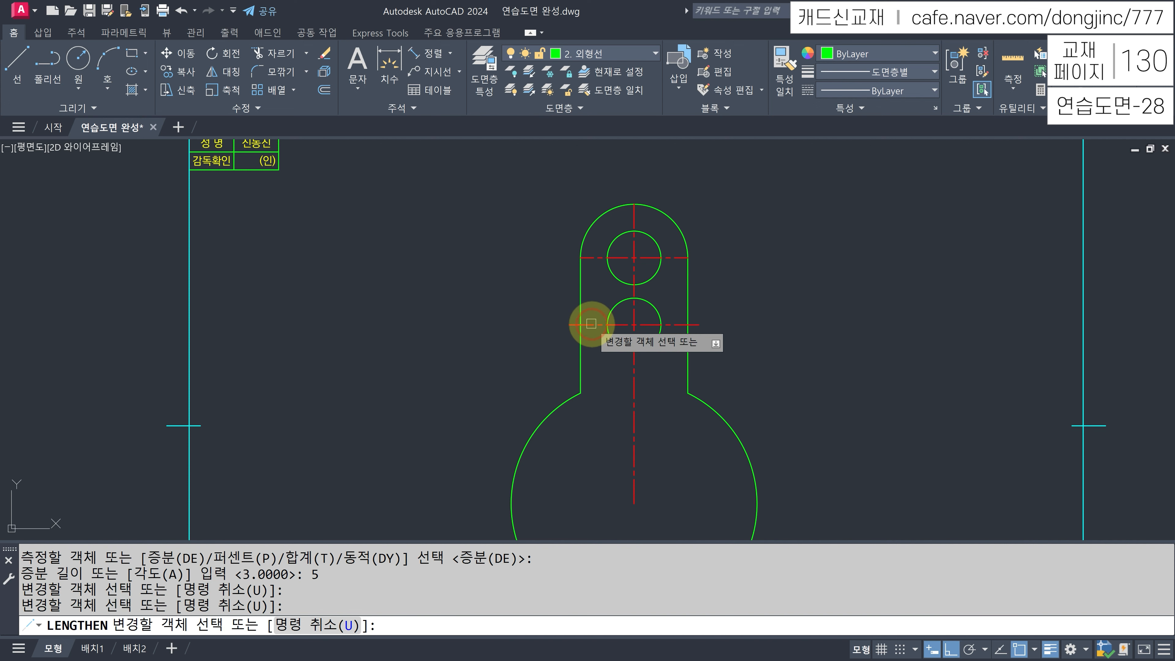
click(589, 258)
click(640, 258)
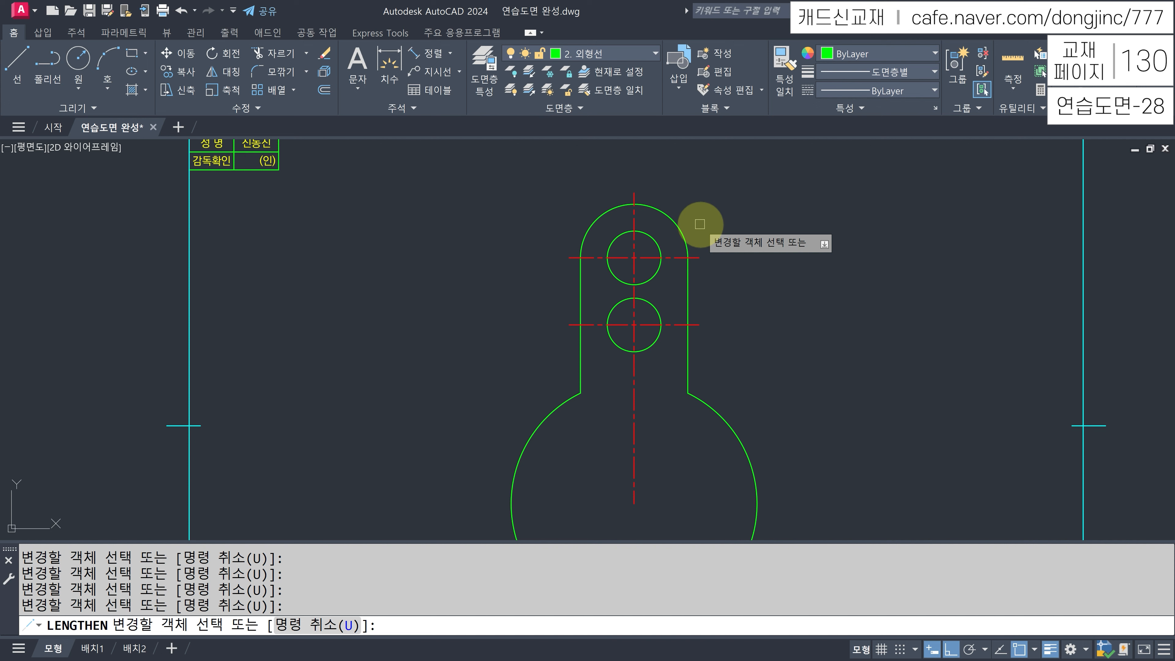
key(Return)
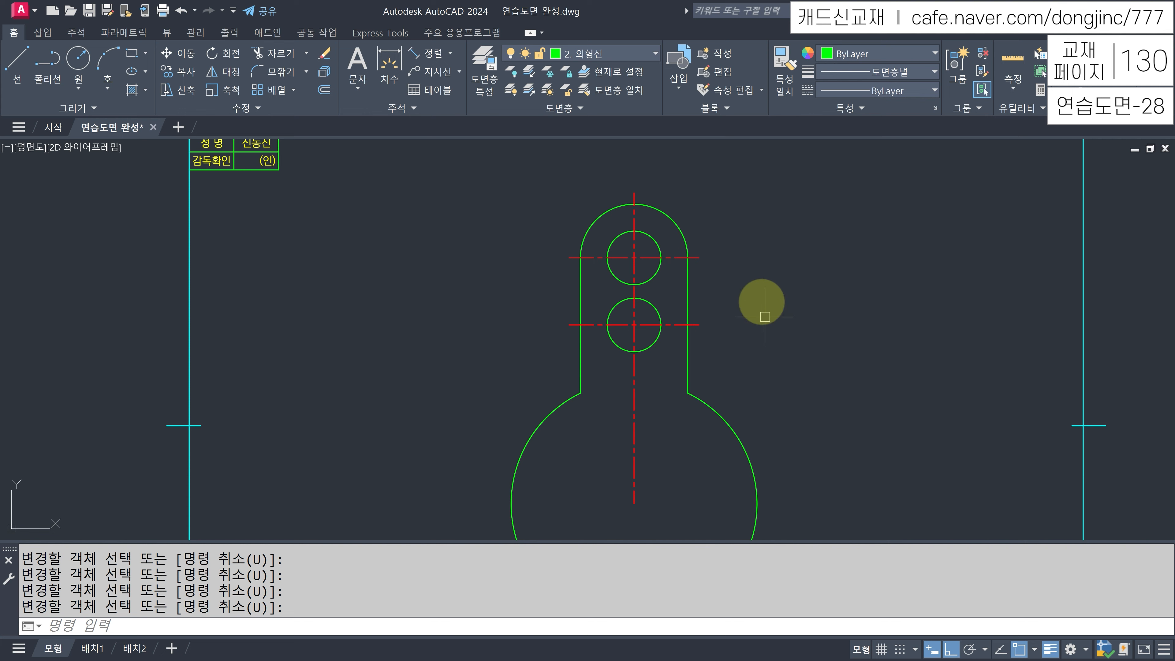
- Fillet the corner between the arm's right edge and the large circle with radius 15
middle_drag(684, 365, 657, 346)
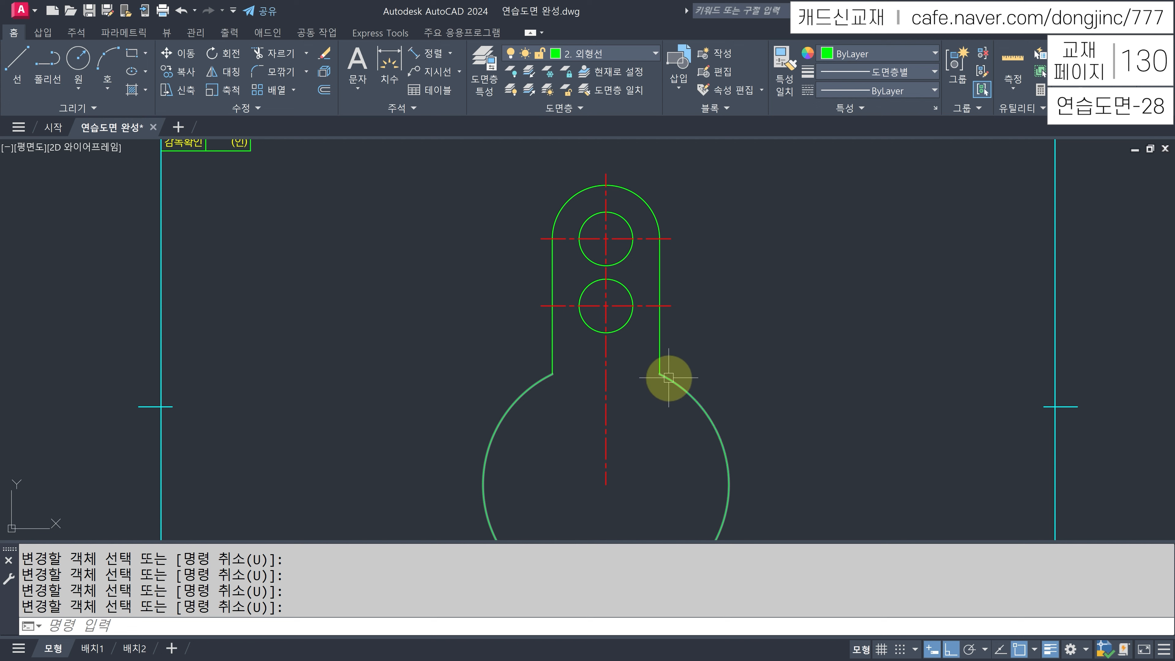
key(Escape)
text(F)
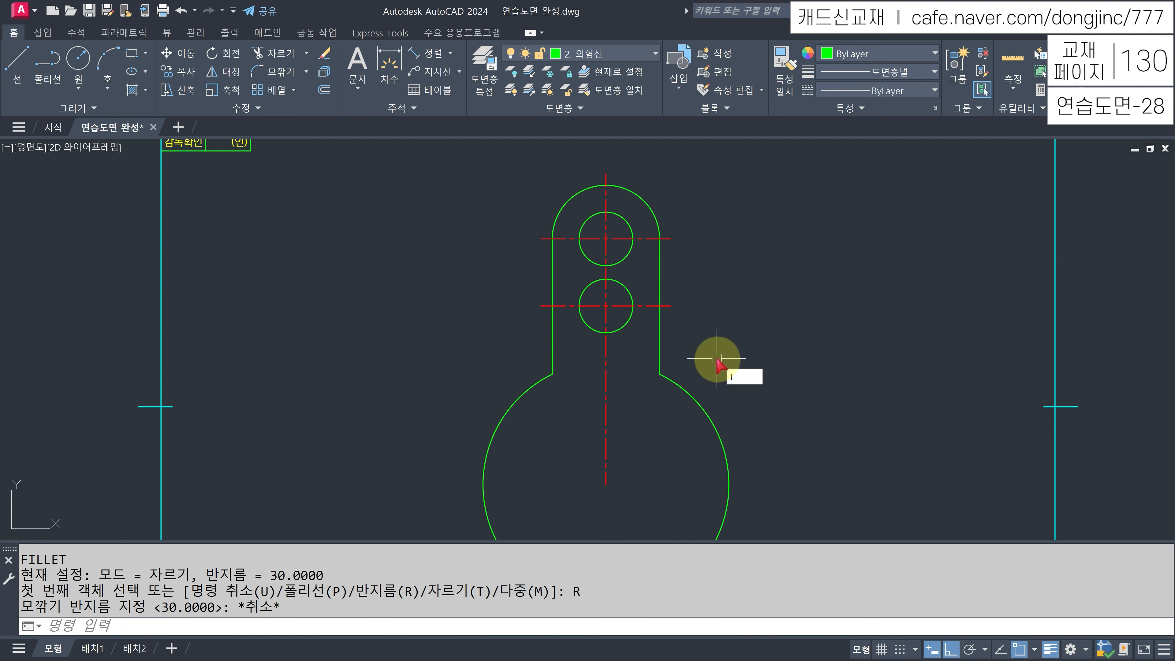
key(Return)
text(R)
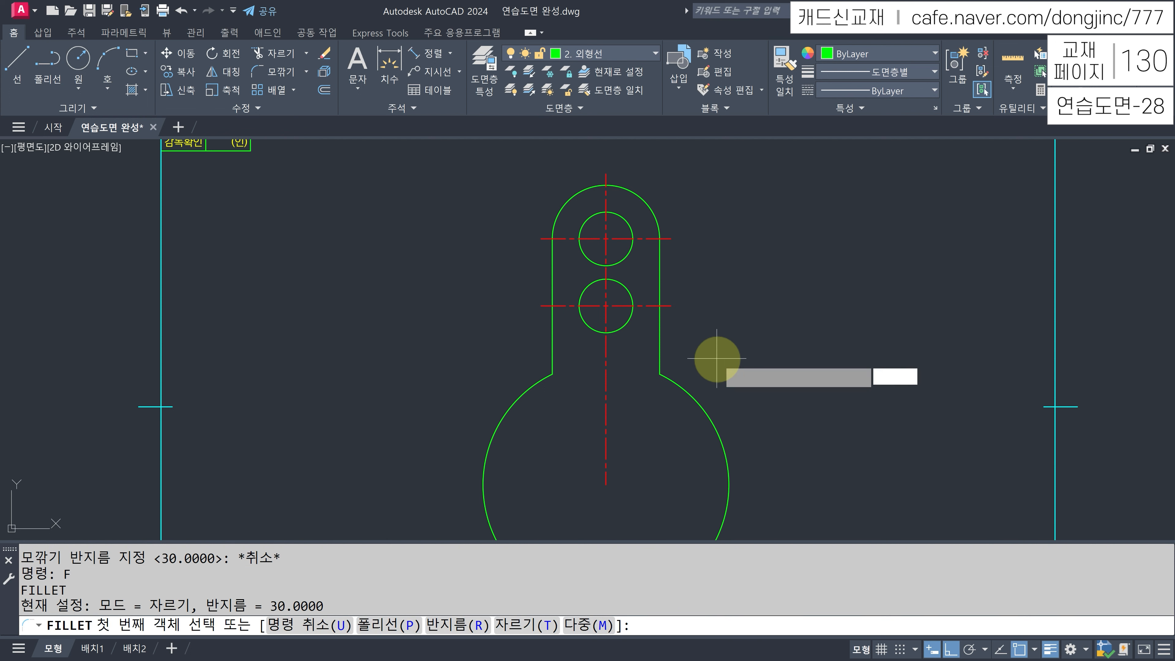
key(Return)
text(15)
key(Return)
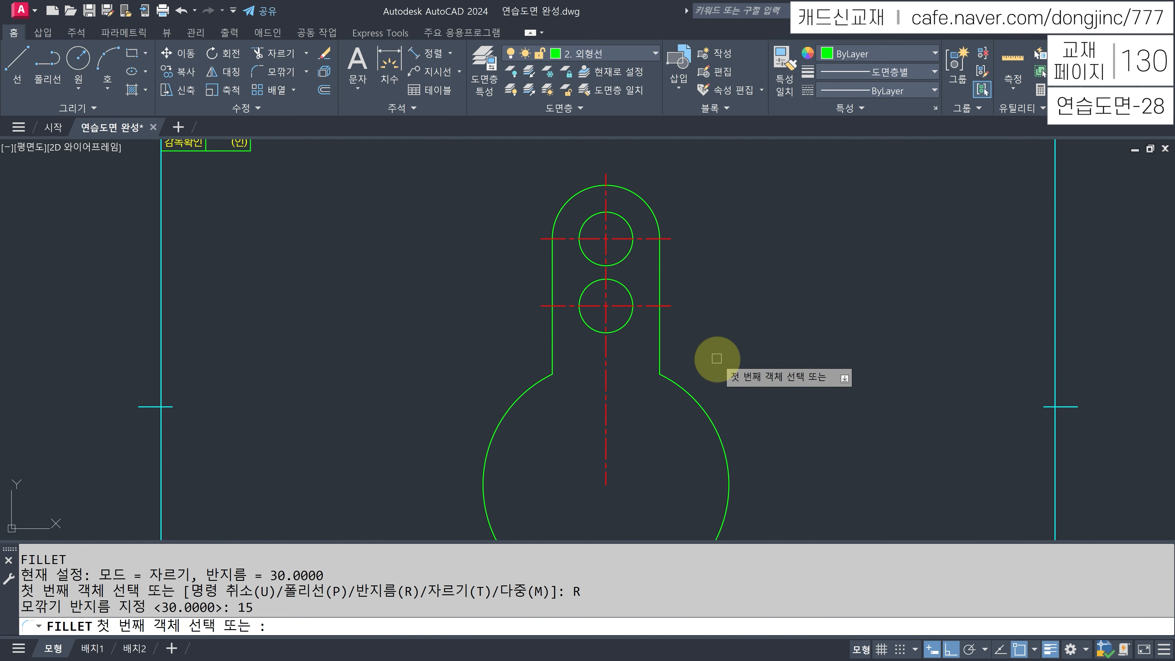
click(666, 372)
click(679, 386)
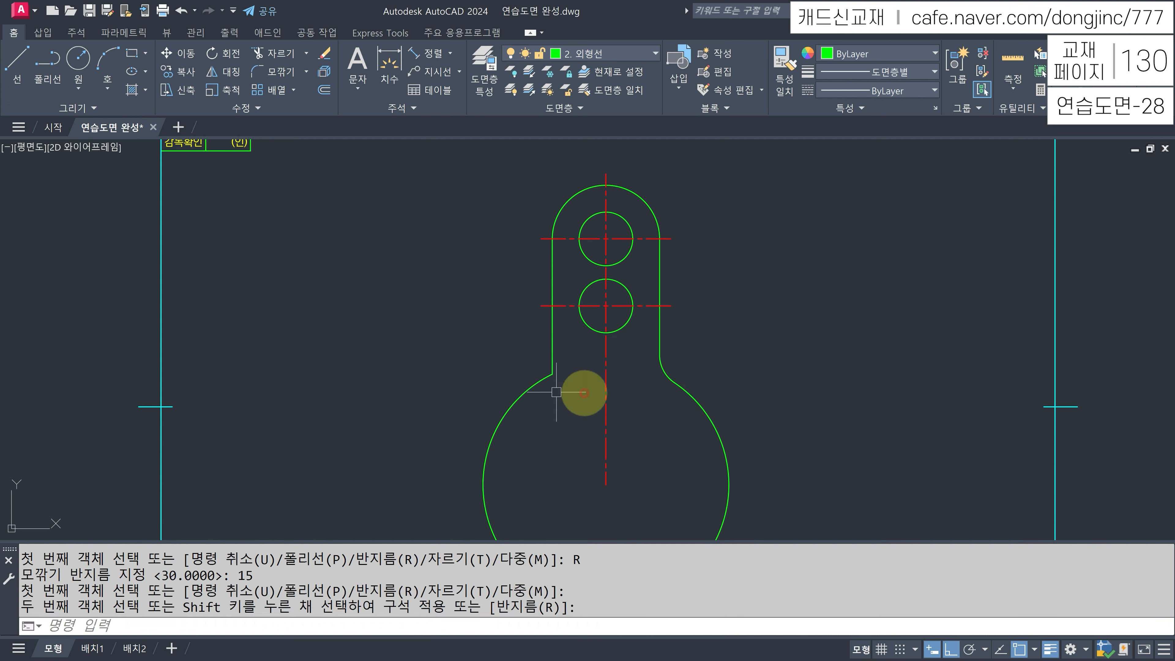
- Fillet the corner between the arm's left edge and the large circle with the same radius
key(Return)
click(552, 357)
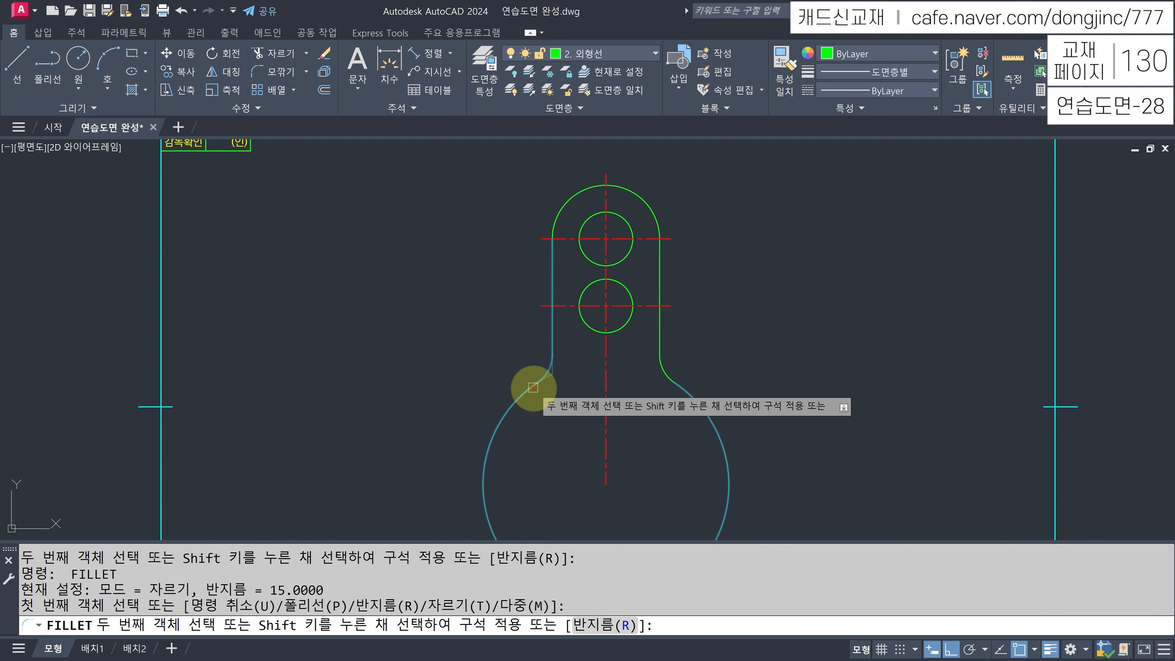
click(564, 395)
key(Escape)
key(Escape)
key(Escape)
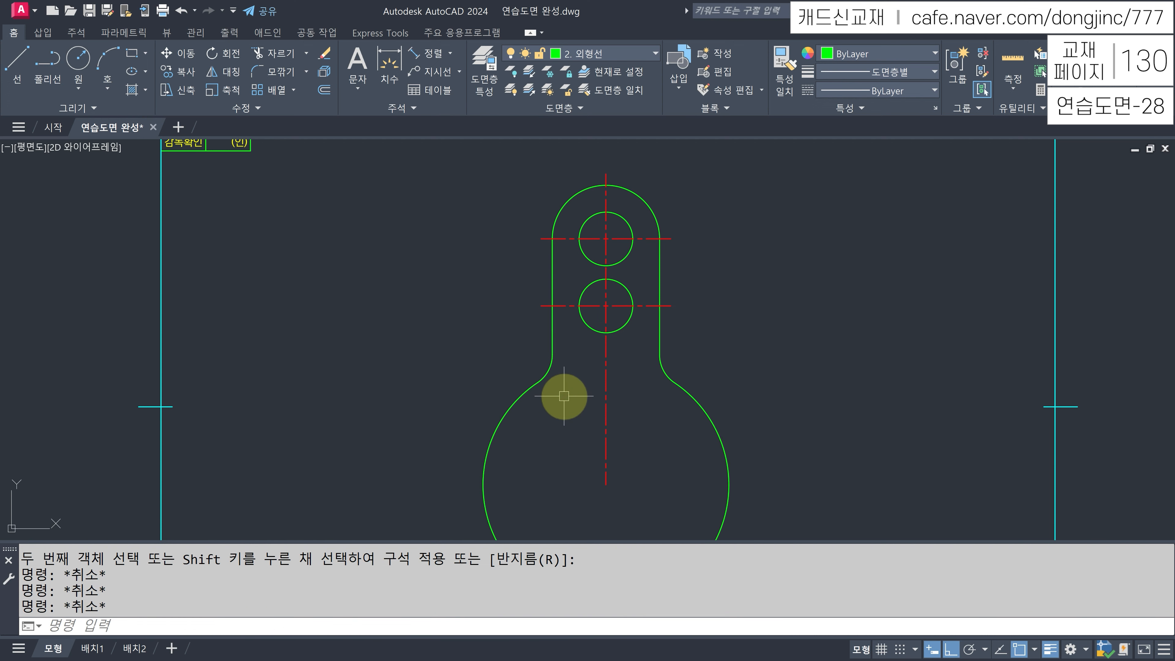
- Rotate the whole figure 40 degrees counterclockwise about the large circle's centre
text(RO)
key(Return)
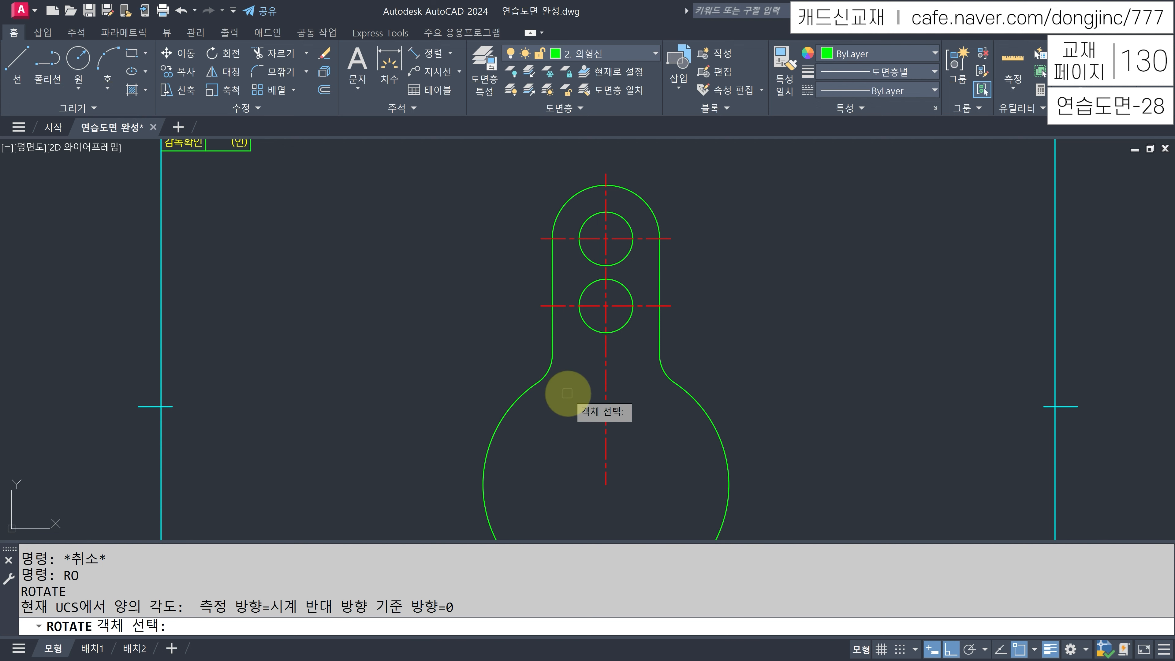
scroll(564, 396, down, 2)
click(711, 250)
click(449, 536)
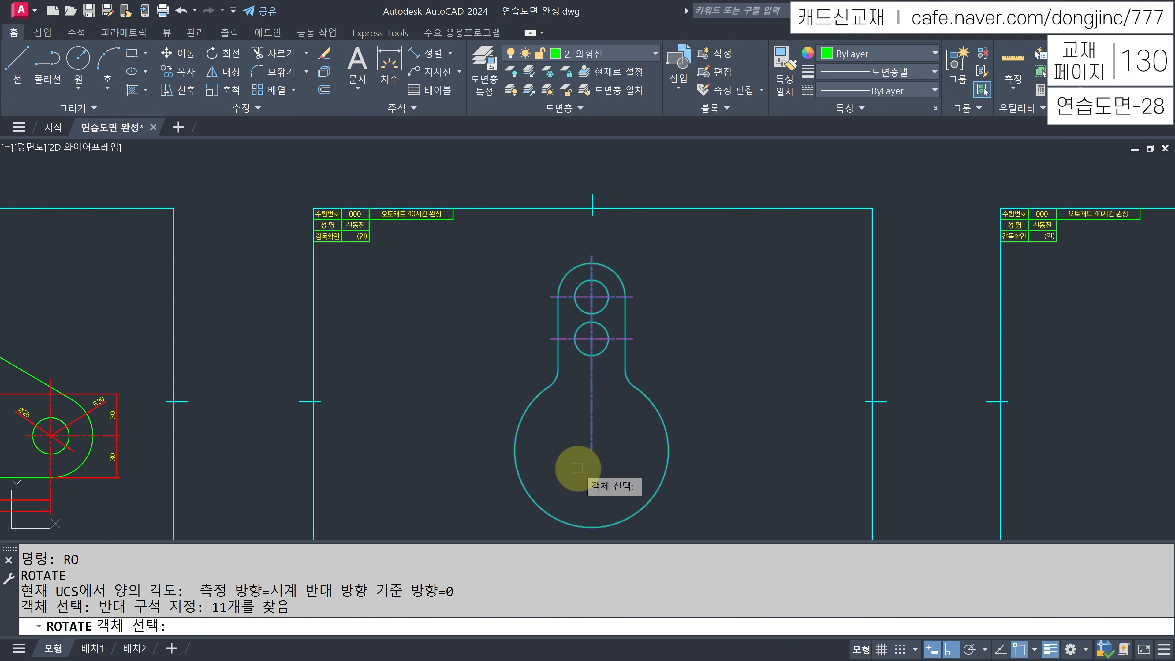
key(Return)
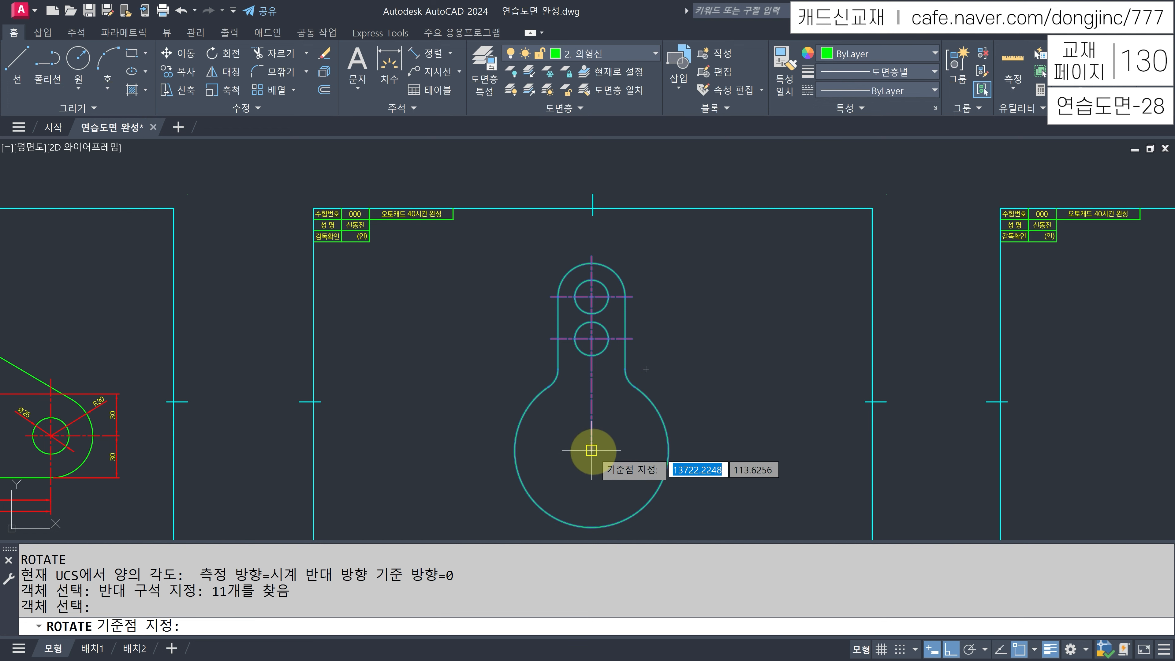
click(591, 449)
text(4)
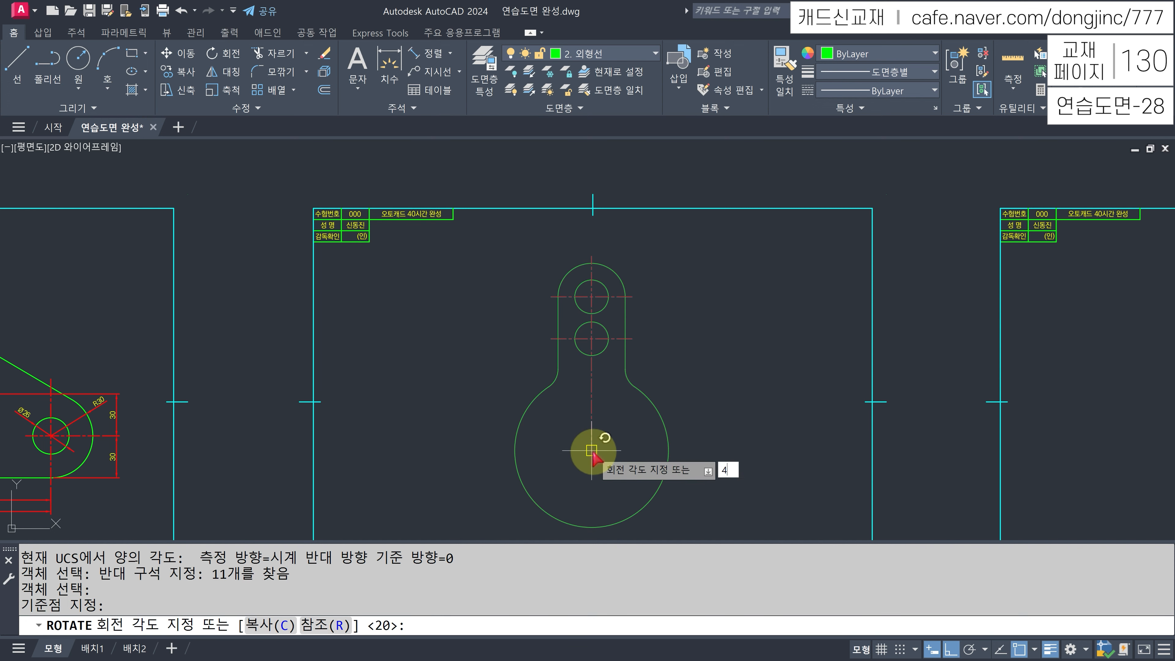
text(0)
key(Return)
key(Escape)
key(Escape)
key(Escape)
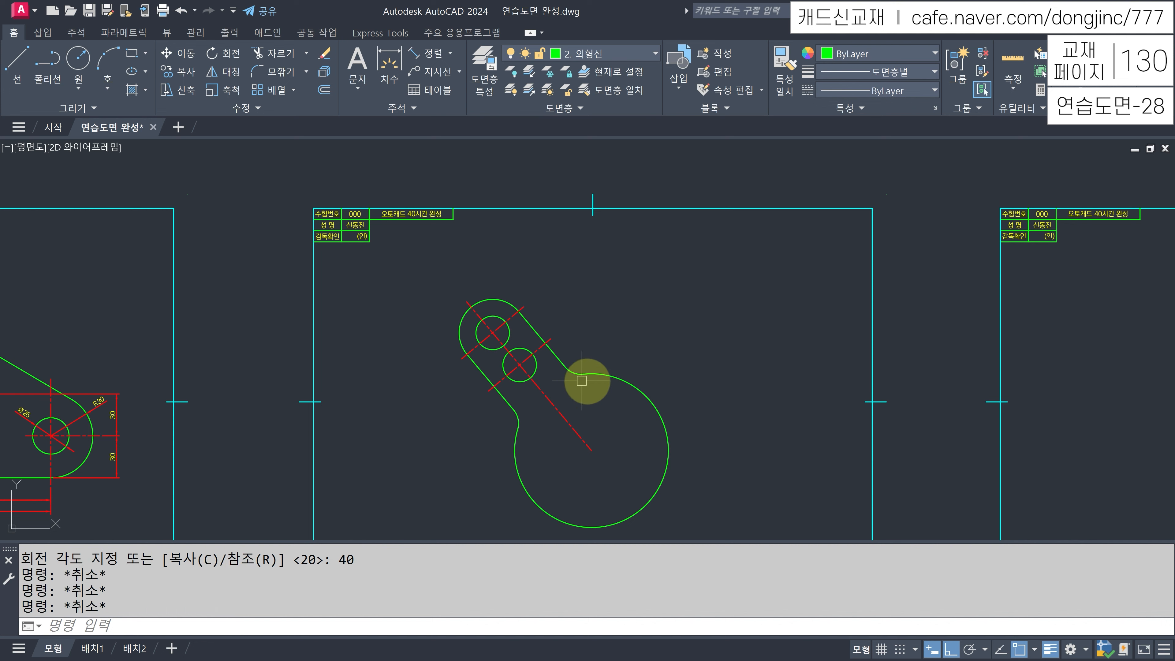
- Mirror the tilted arm with its holes, fillets and centre lines about the vertical axis through the large circle's centre, keeping the original
scroll(572, 385, up, 2)
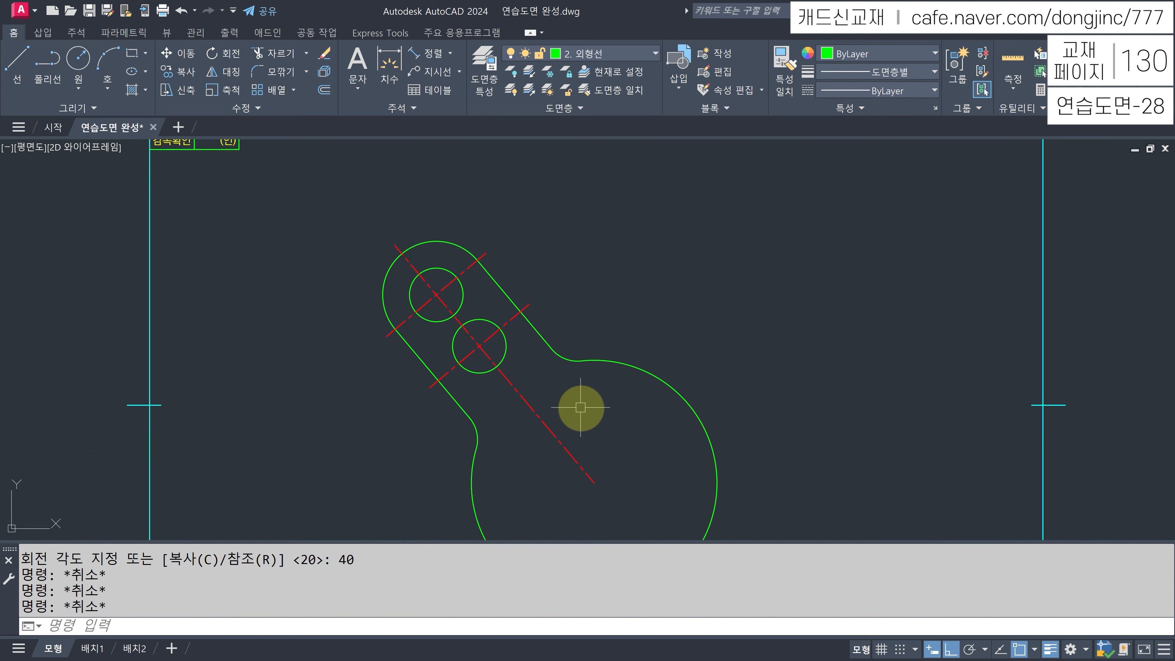
text(MI)
key(Return)
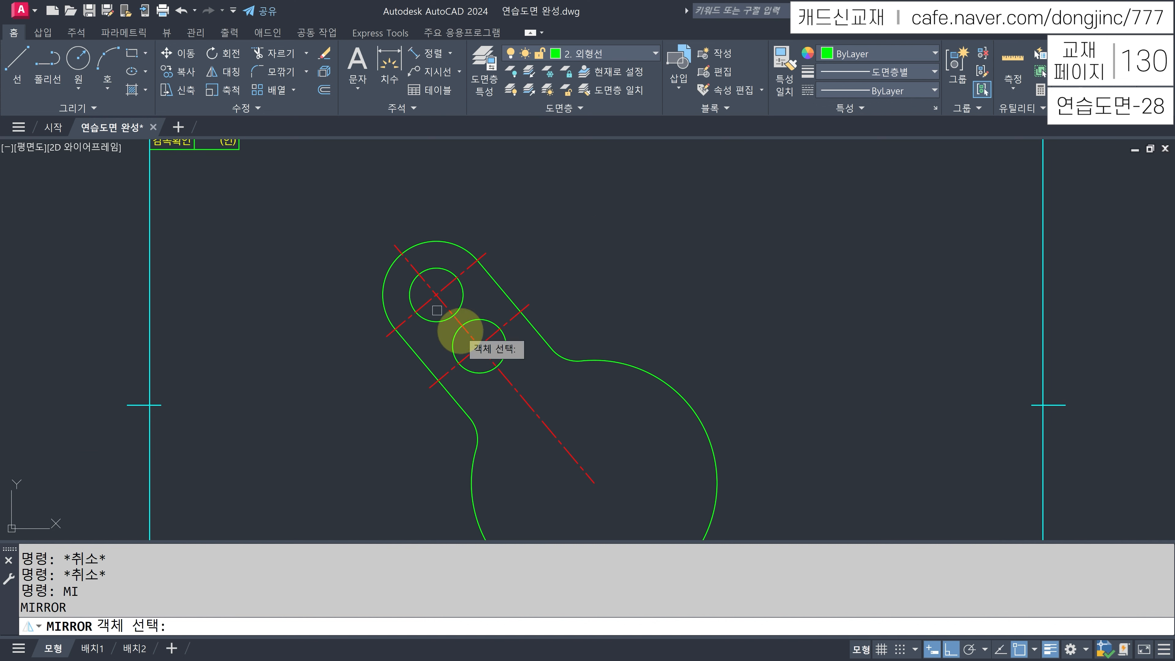
click(330, 212)
click(634, 467)
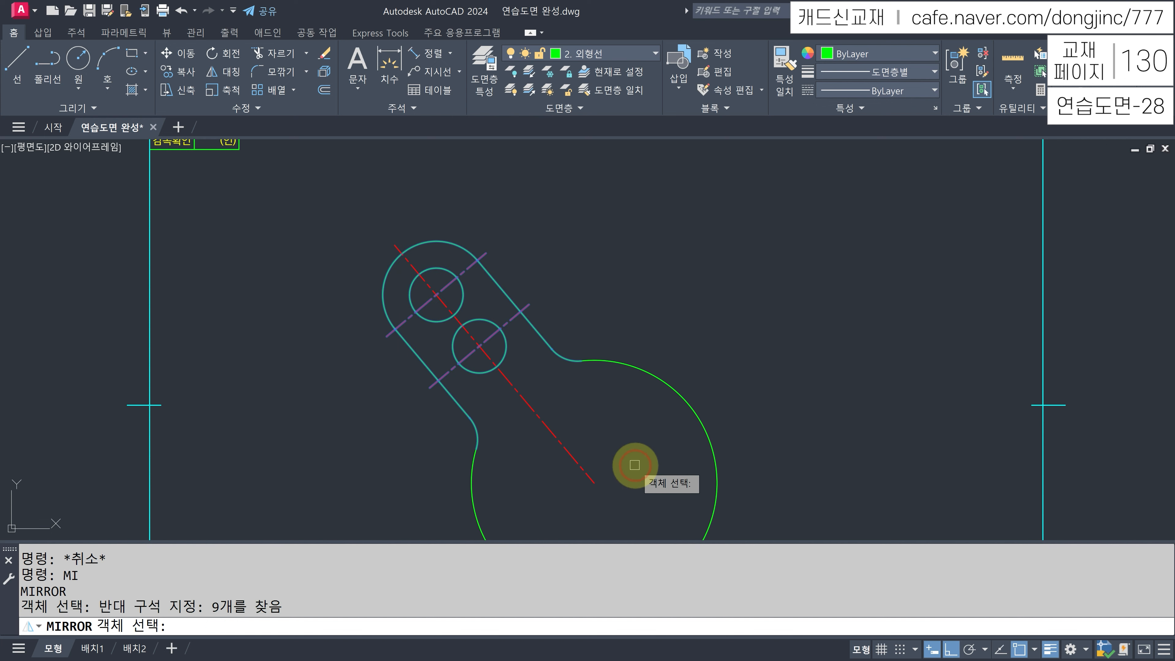
click(598, 413)
click(538, 463)
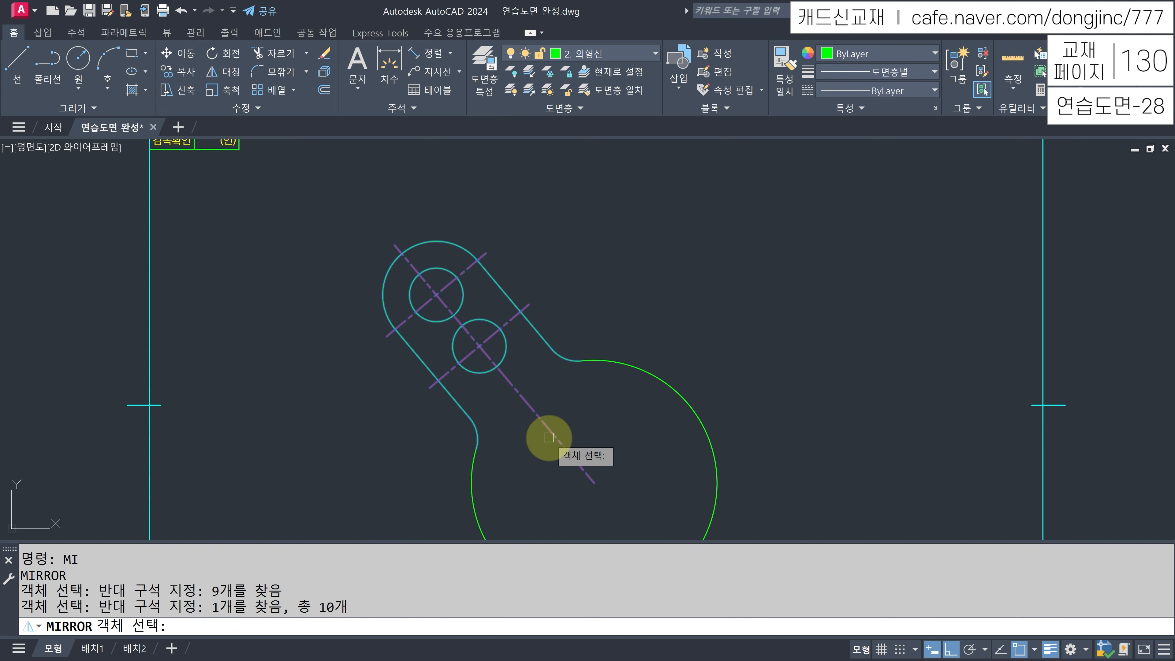
middle_drag(598, 428, 585, 390)
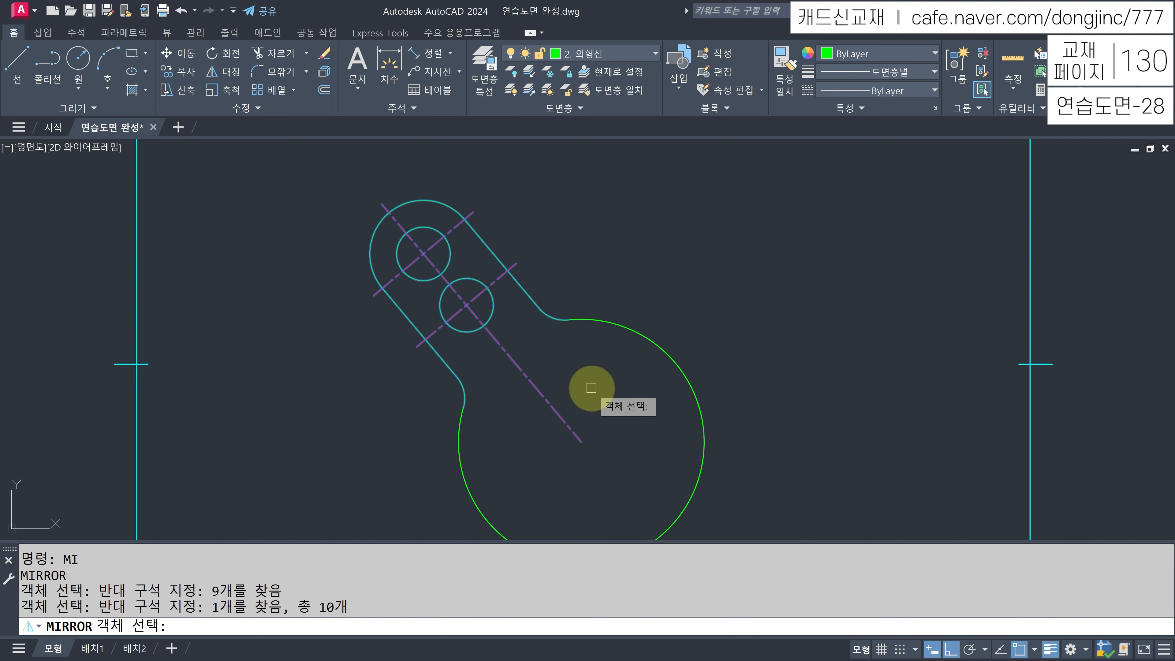
key(Return)
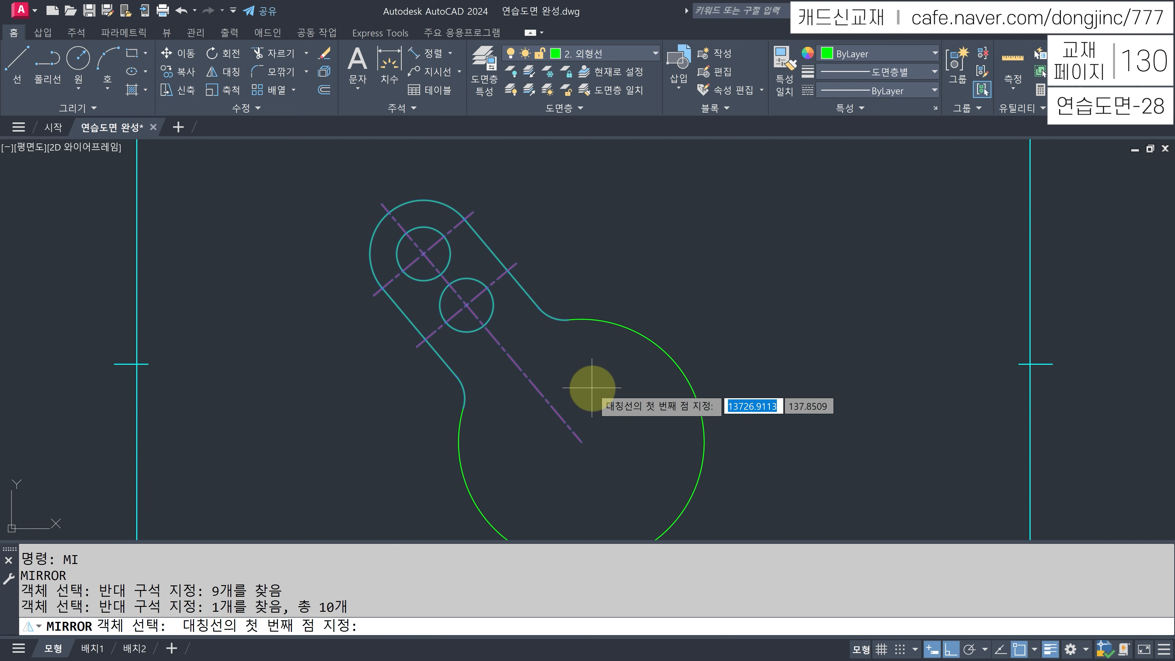
click(581, 442)
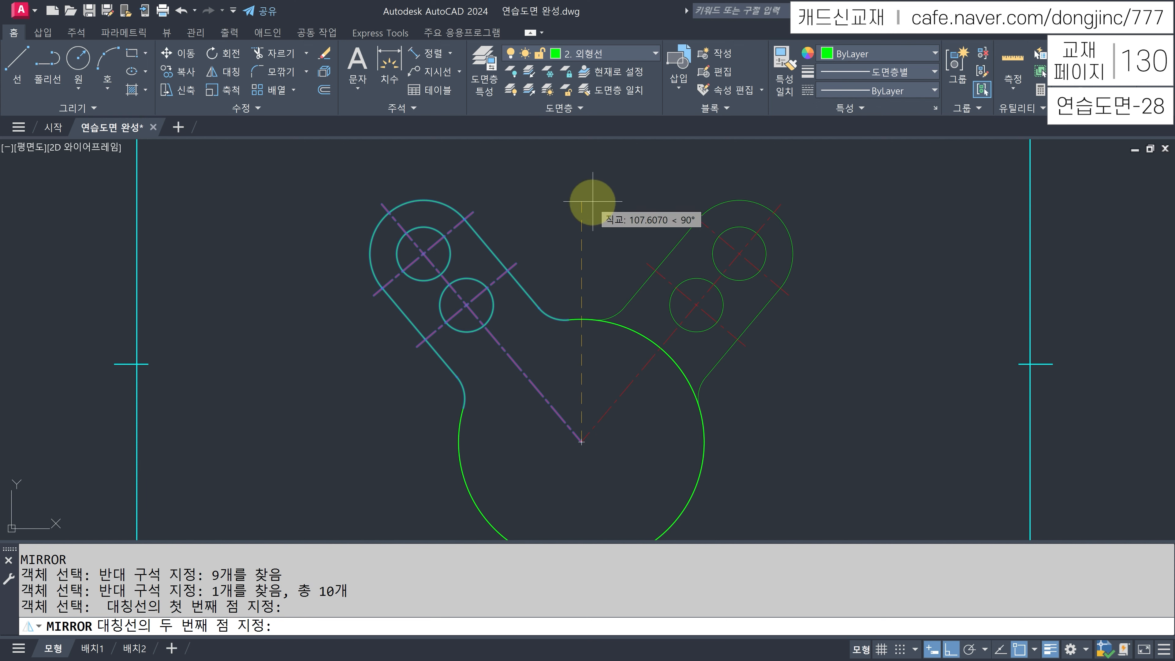
click(582, 218)
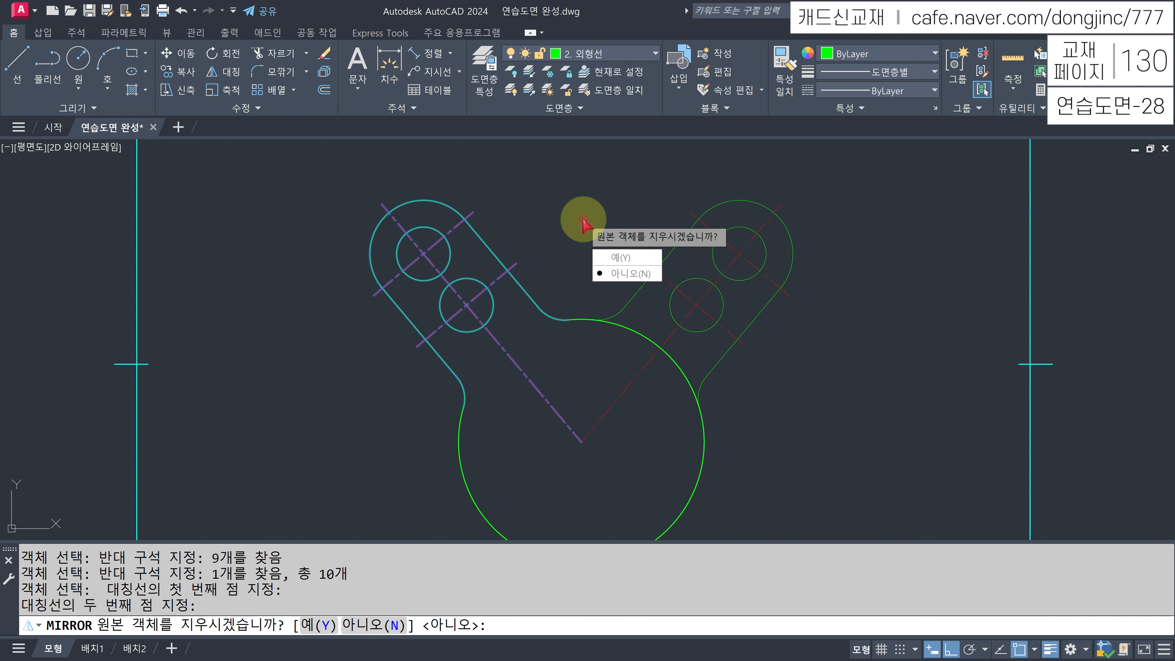
key(Return)
key(Escape)
key(Escape)
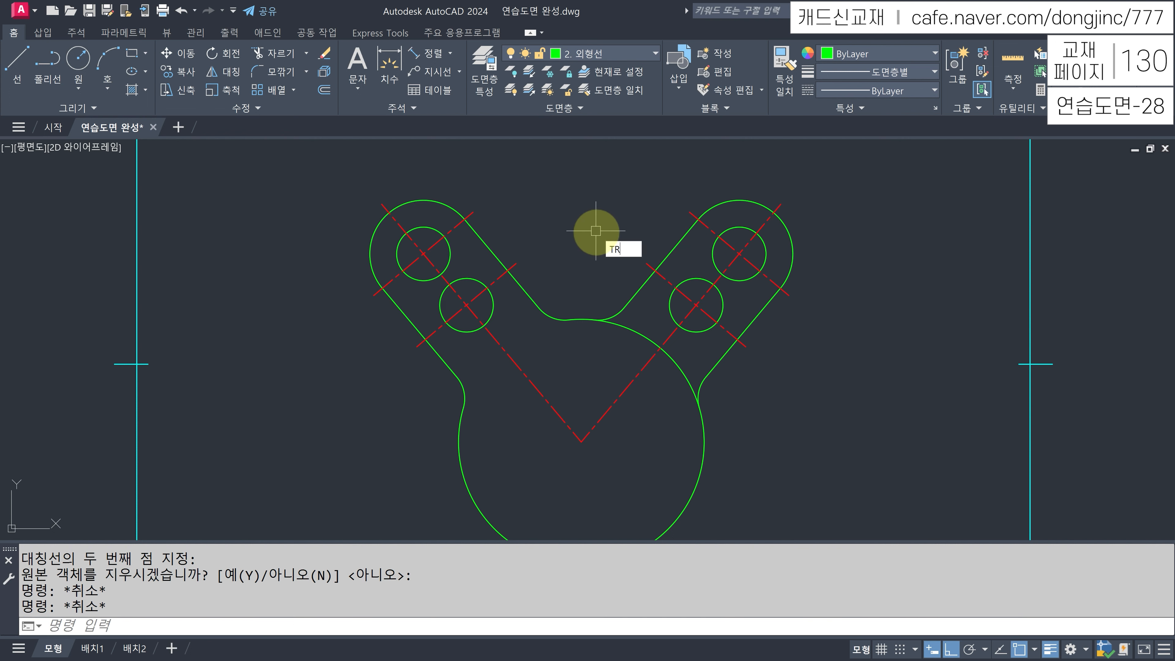
- Trim the large circle's arc that runs across the base of the mirrored right arm
text(TR)
key(Return)
click(630, 329)
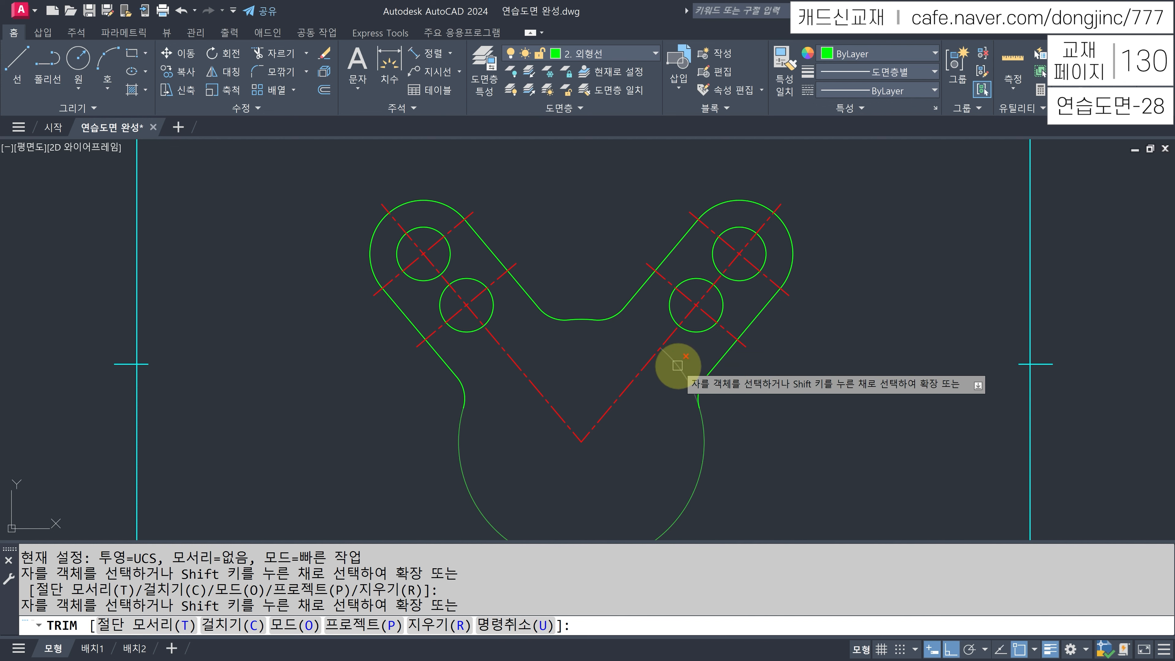
click(677, 365)
key(Escape)
key(Escape)
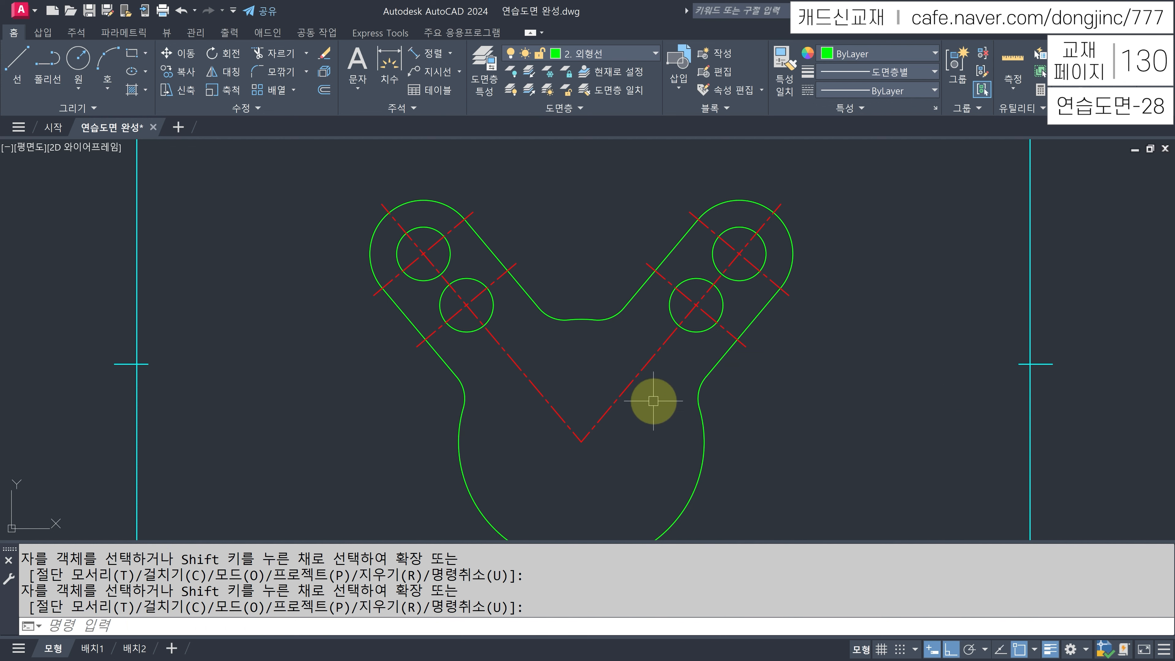
- Draw a vertical and a horizontal line through the large circle's centre, each spanning between opposite quadrant points
middle_drag(653, 401, 666, 353)
key(Escape)
key(Escape)
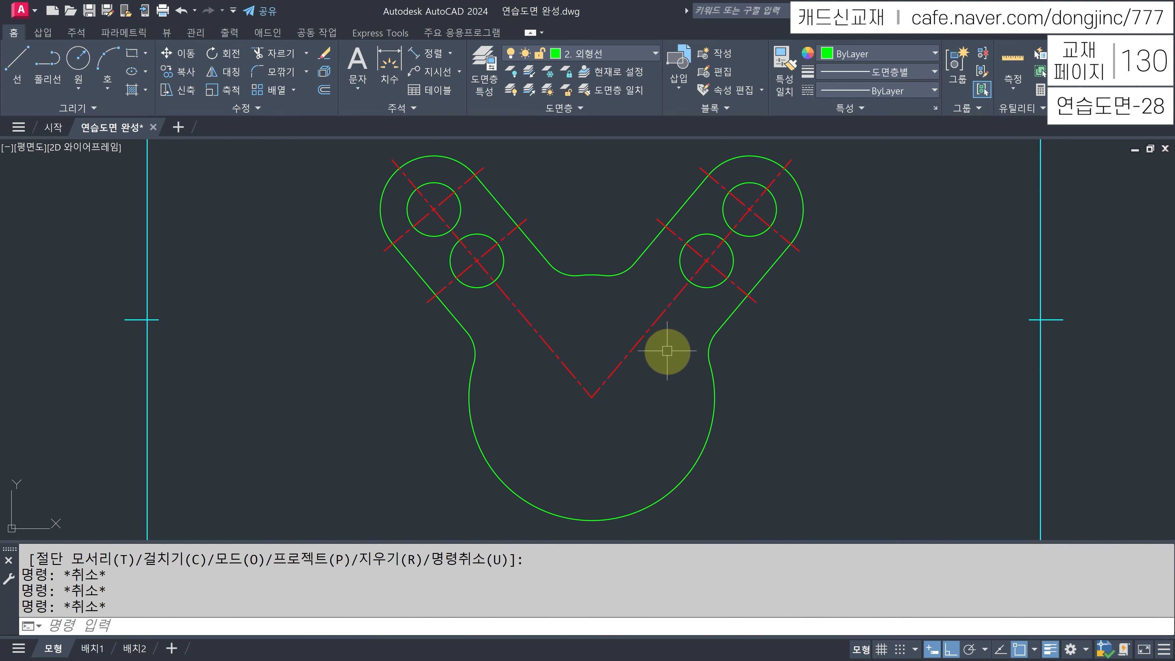
text(L)
key(Return)
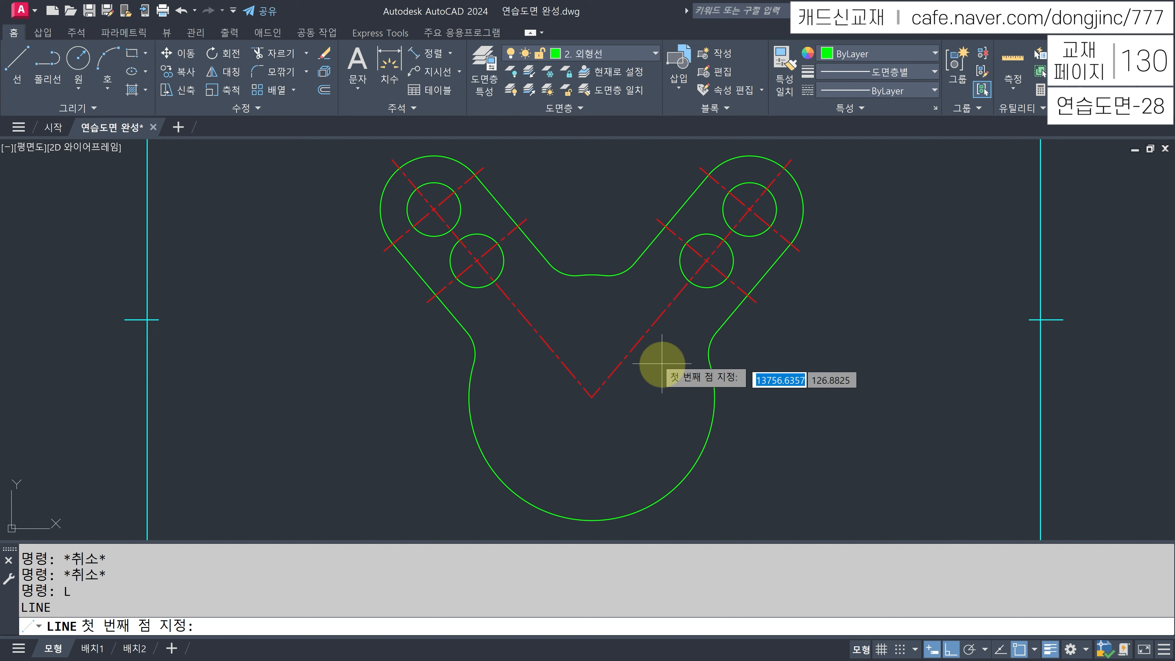
click(592, 396)
click(592, 520)
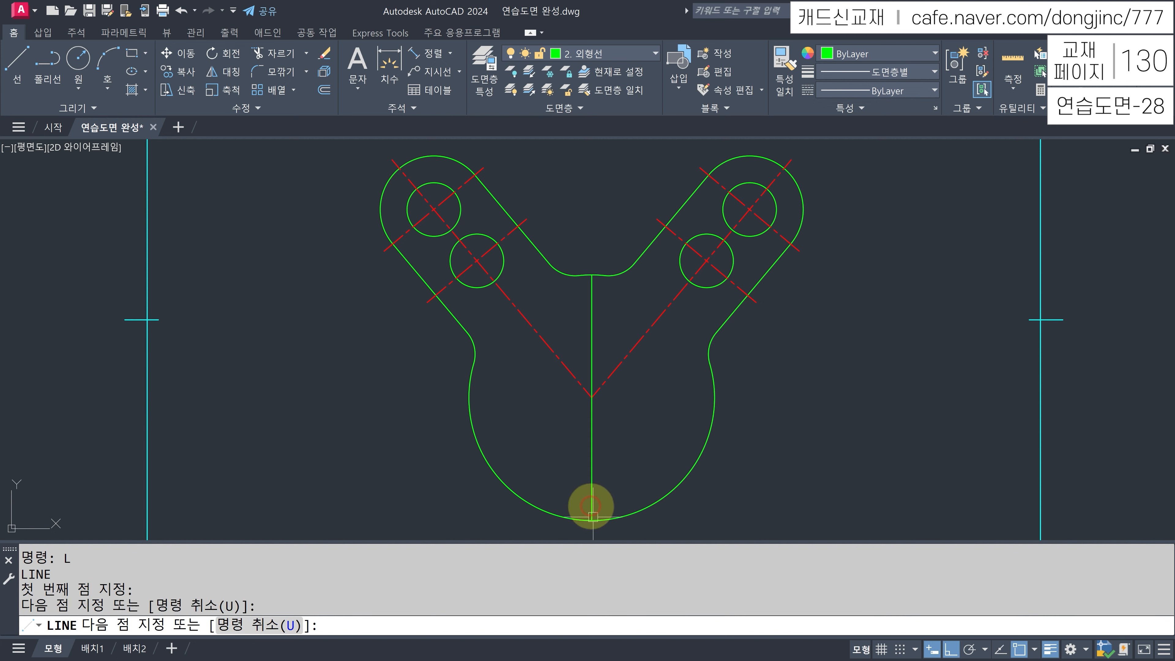
key(Escape)
key(Return)
click(469, 396)
click(714, 397)
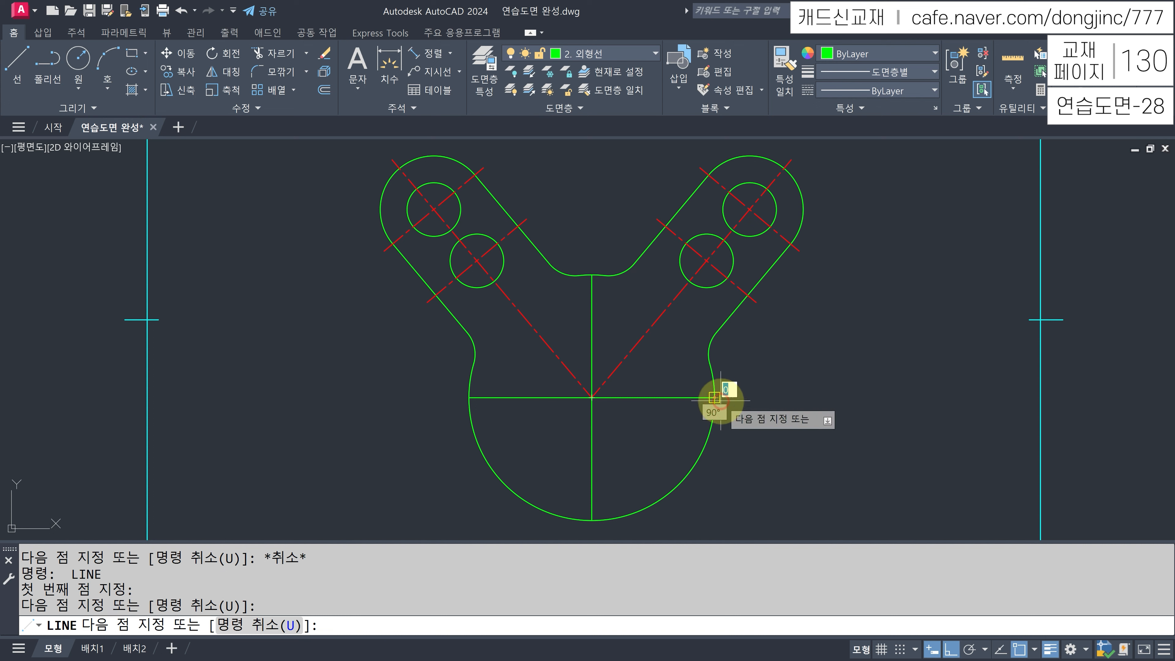
key(Escape)
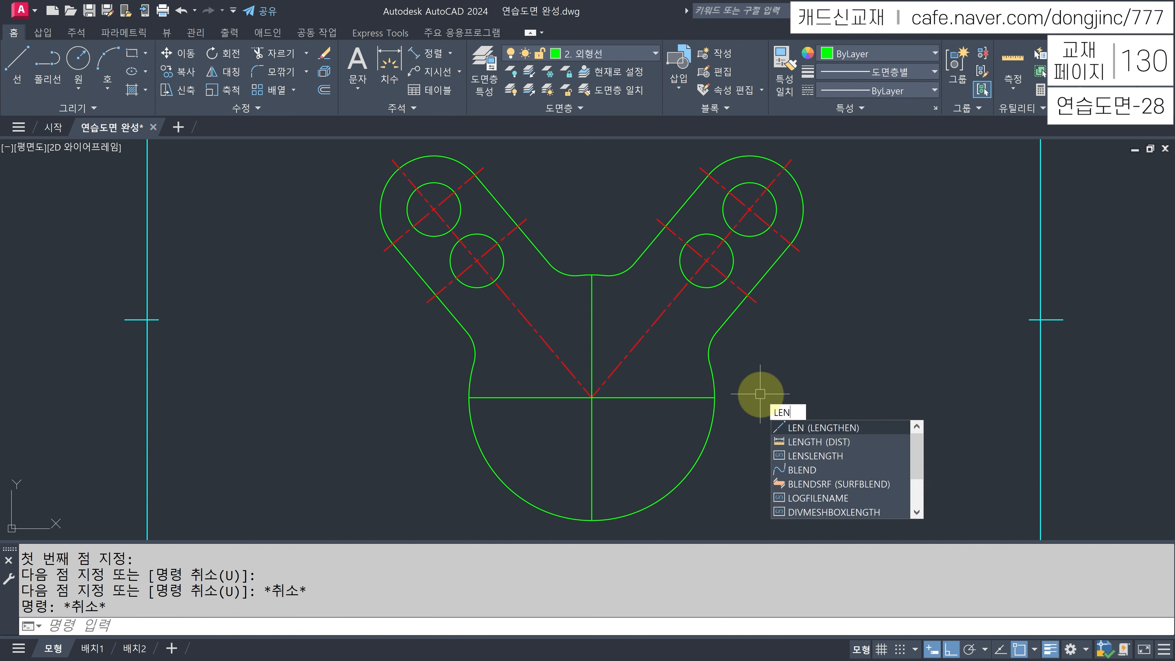
- Lengthen both ends of the large circle's horizontal and vertical lines by 5
key(Return)
key(Return)
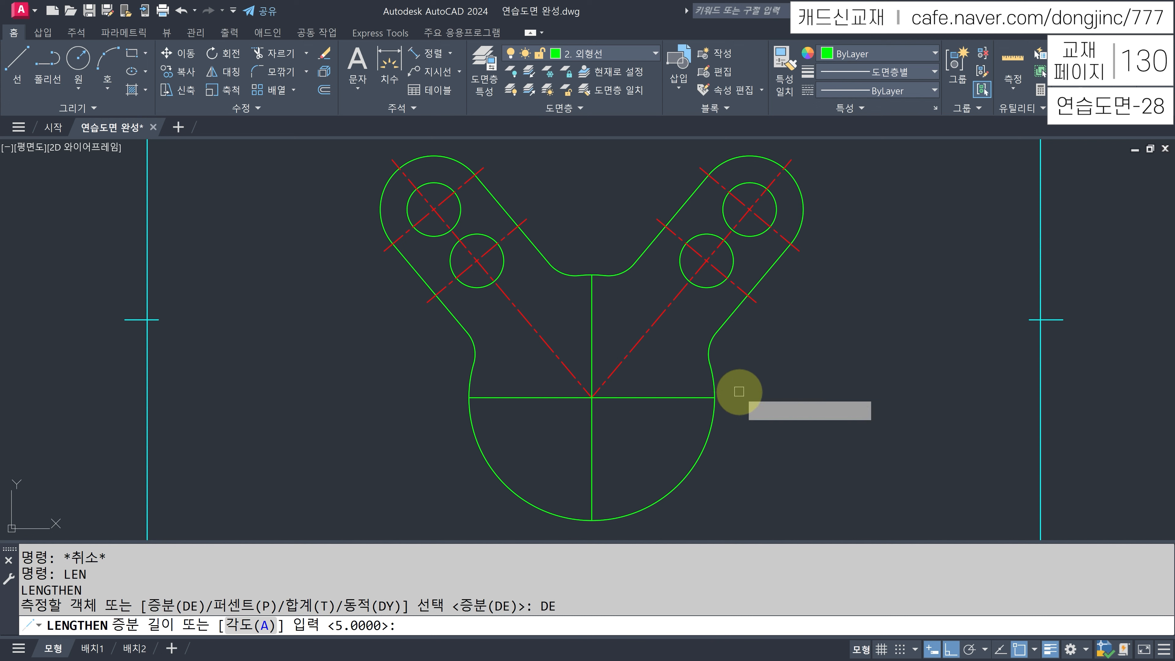
key(Return)
click(686, 397)
click(526, 398)
click(591, 517)
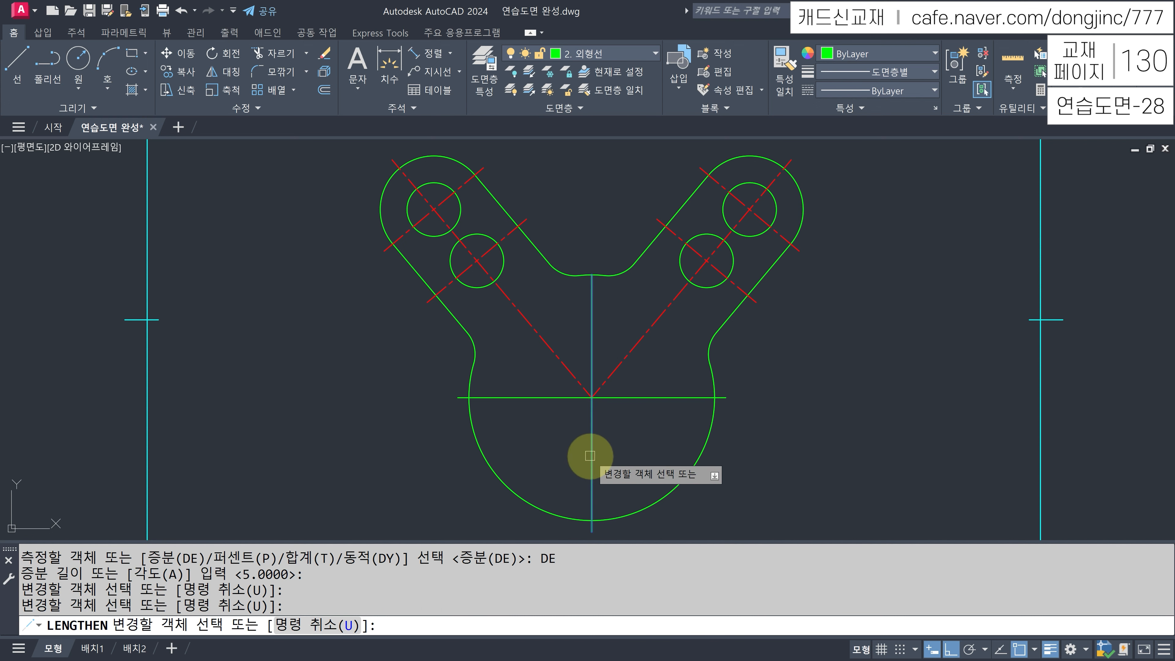
click(593, 334)
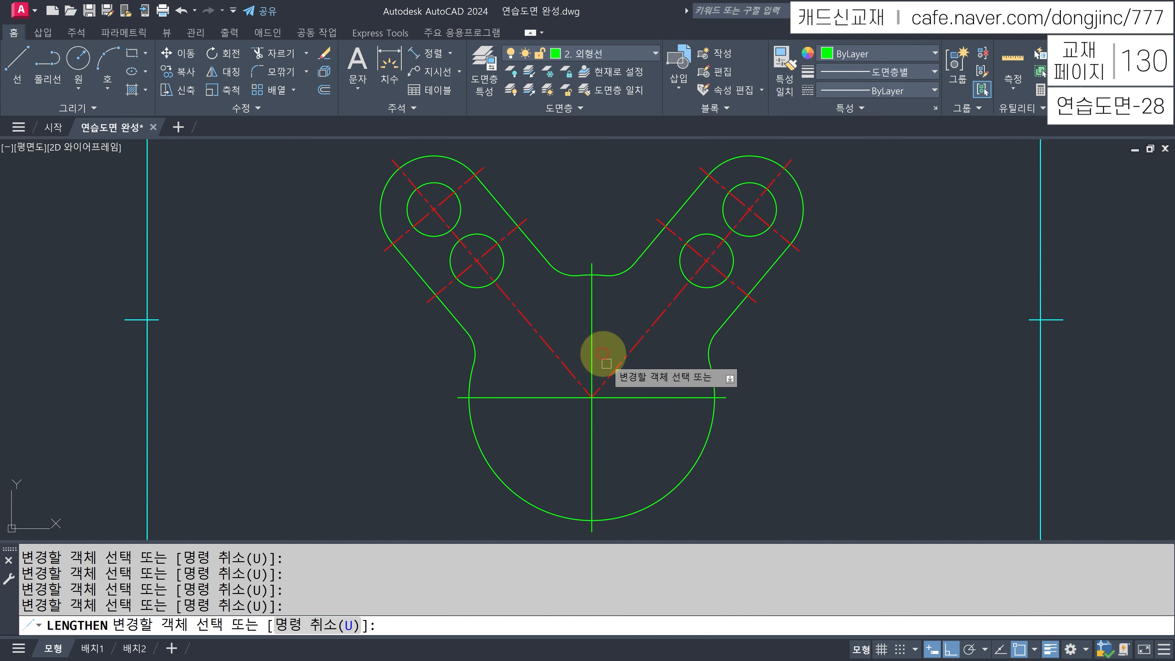
key(Escape)
key(Escape)
key(Escape)
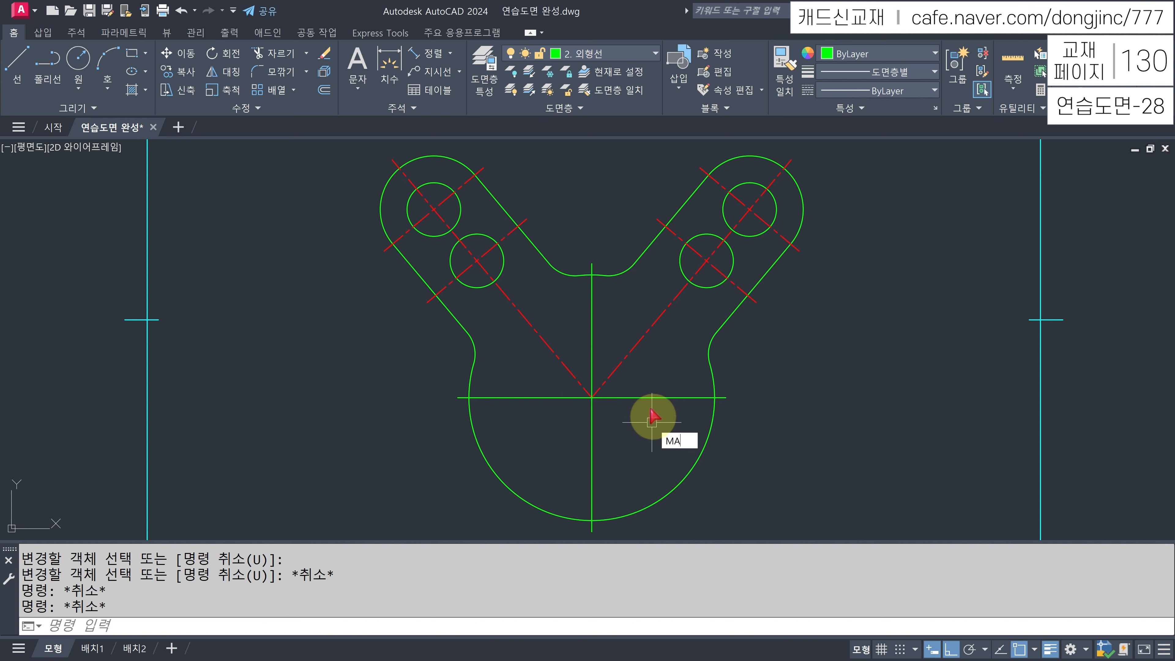
- Match the properties of the right arm's red centre line onto the large circle's horizontal and vertical lines
text(MA)
key(Return)
click(636, 344)
click(655, 375)
click(557, 436)
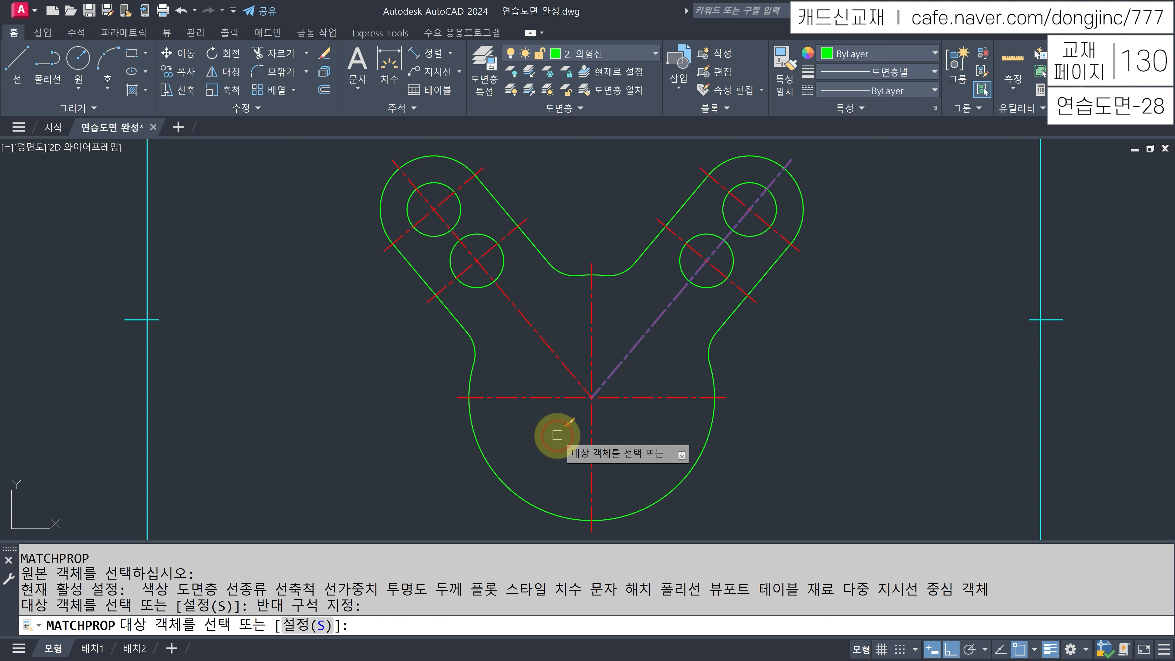
right_click(626, 432)
key(Escape)
key(Escape)
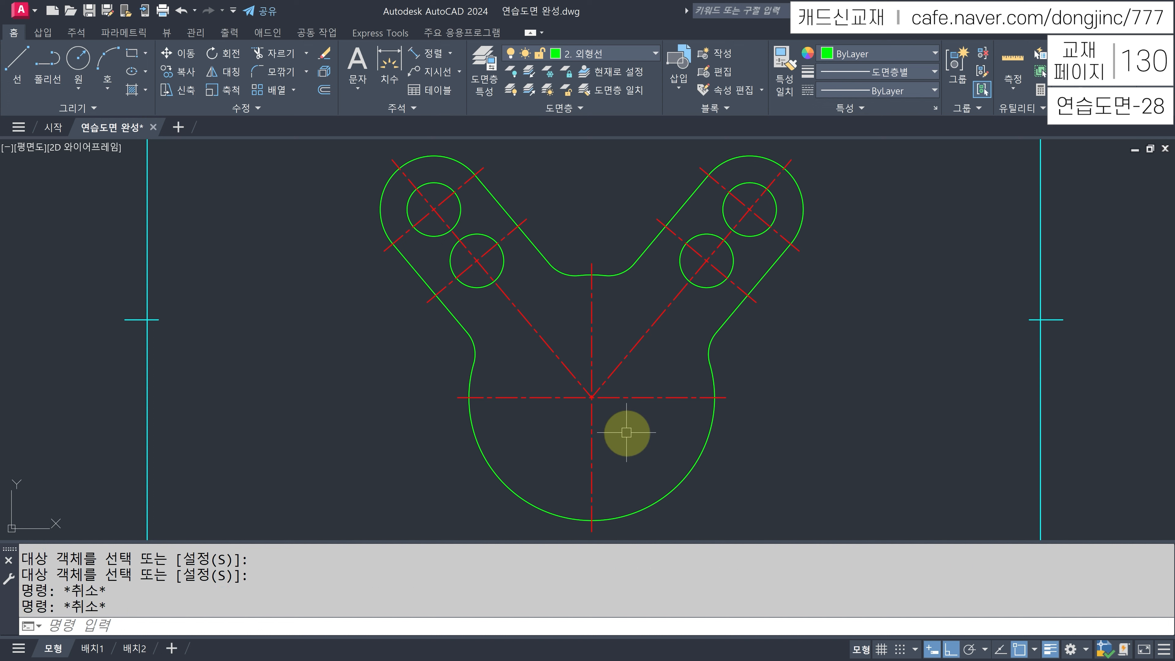
- Draw a circle of diameter 80 at the large circle's centre
text(C)
key(Return)
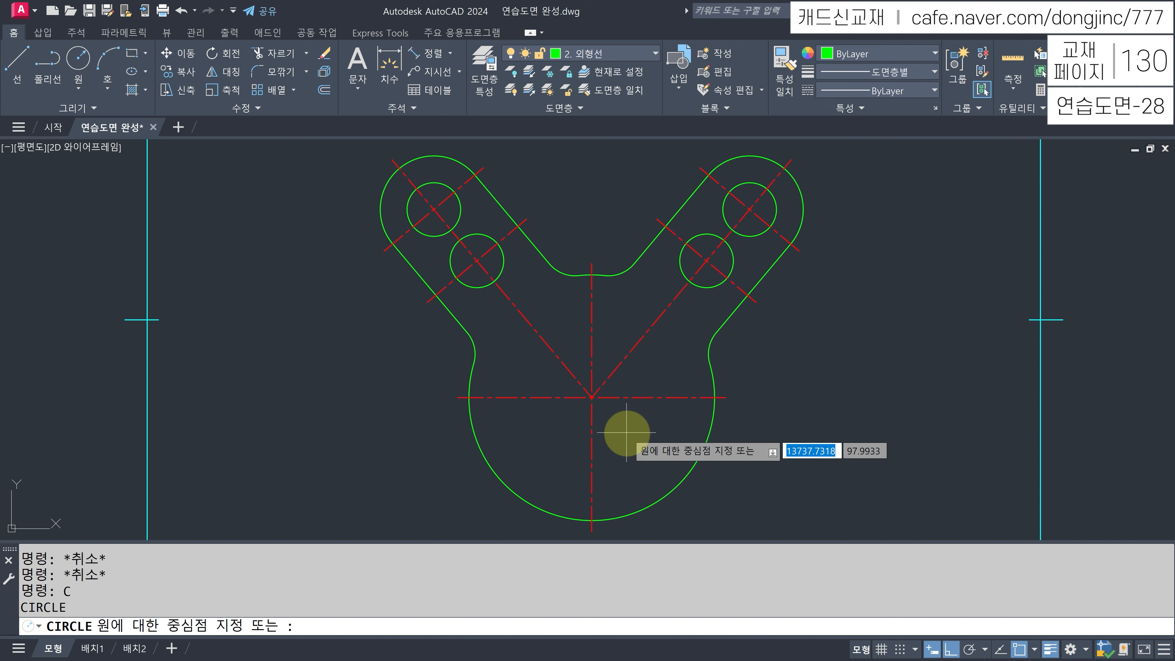
click(592, 397)
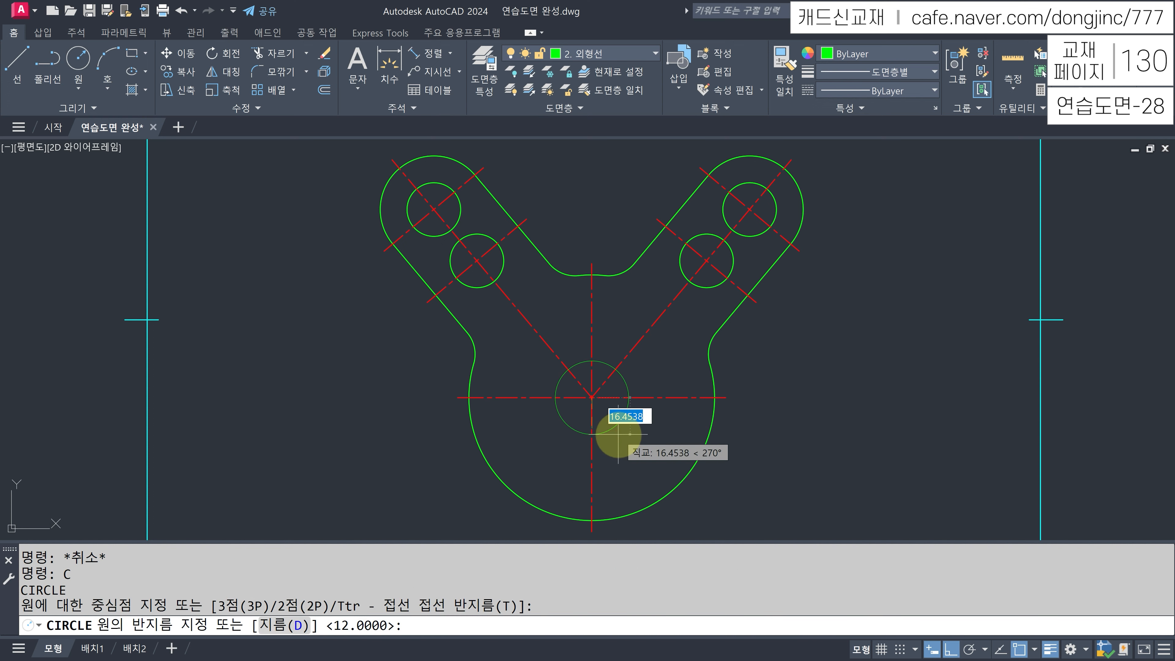
text(D)
key(Return)
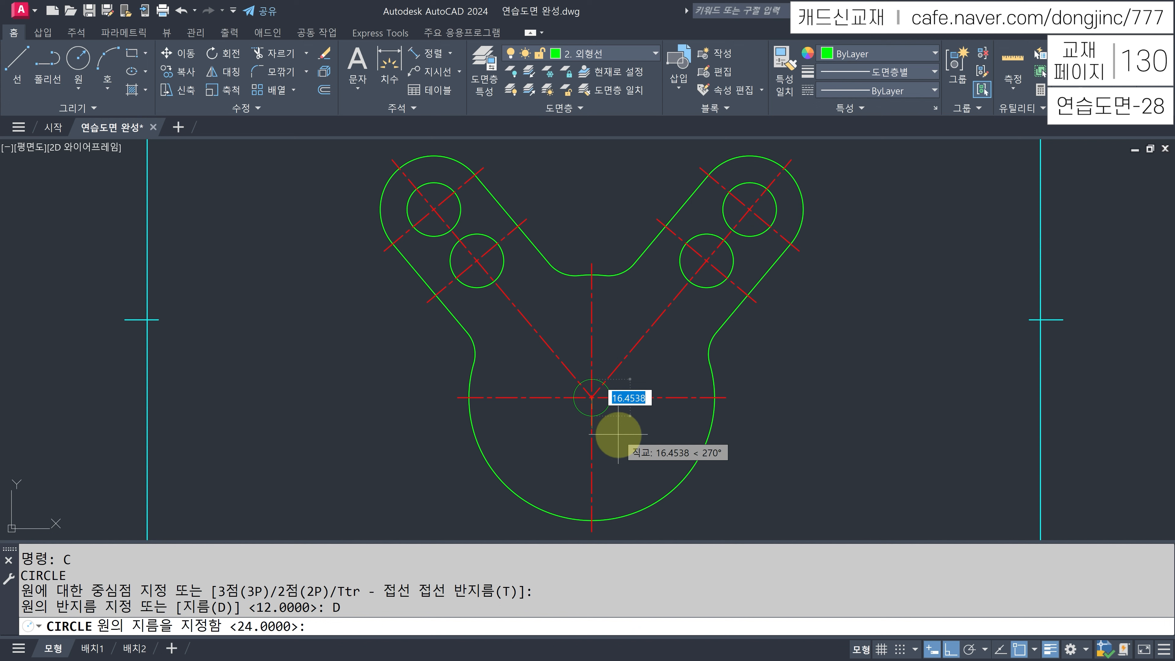
text(80)
key(Return)
key(Escape)
key(Escape)
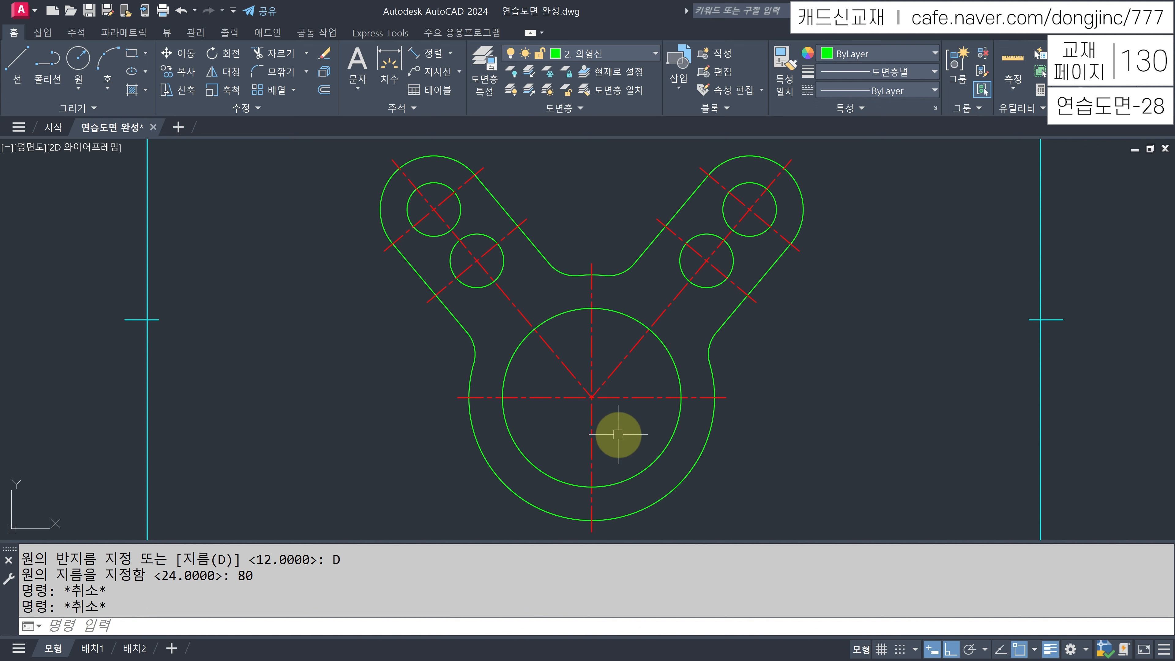
- Draw a six-sided polygon inscribed in the 80 diameter circle, with one vertex on its upper quadrant
text(L)
key(Return)
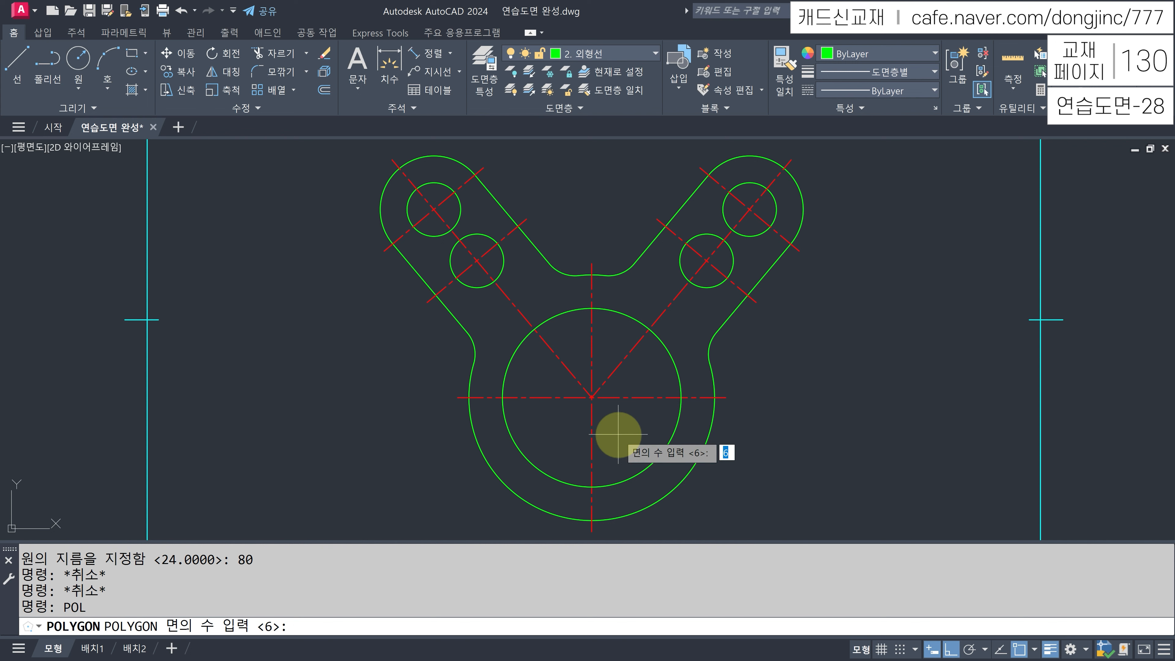
key(Return)
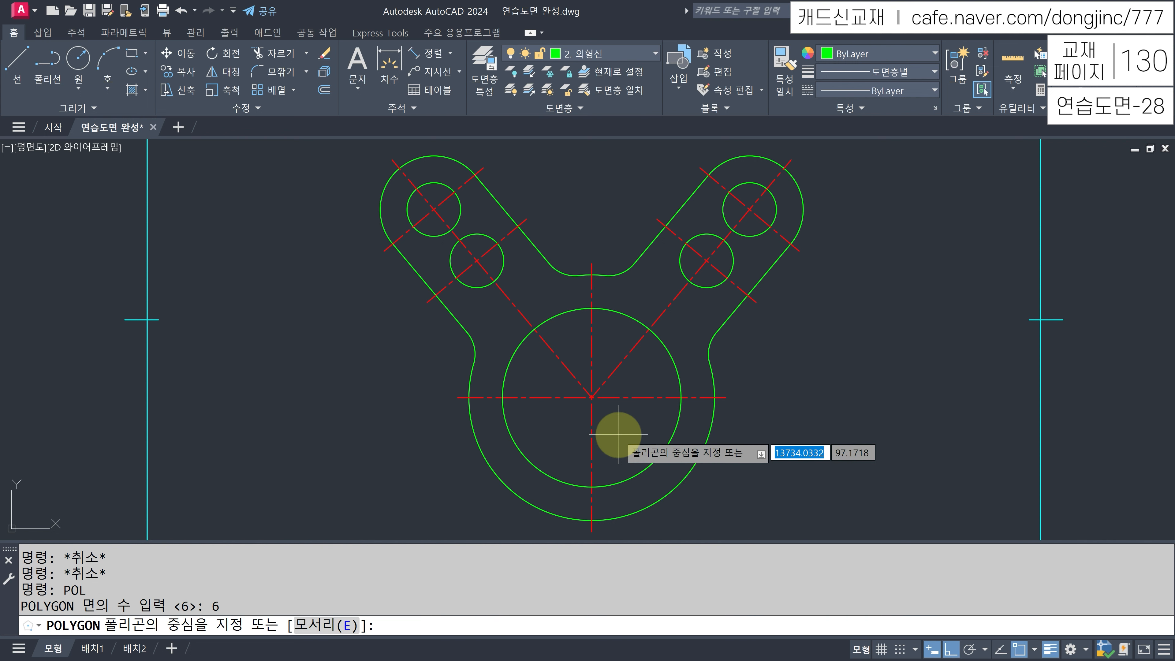
click(592, 398)
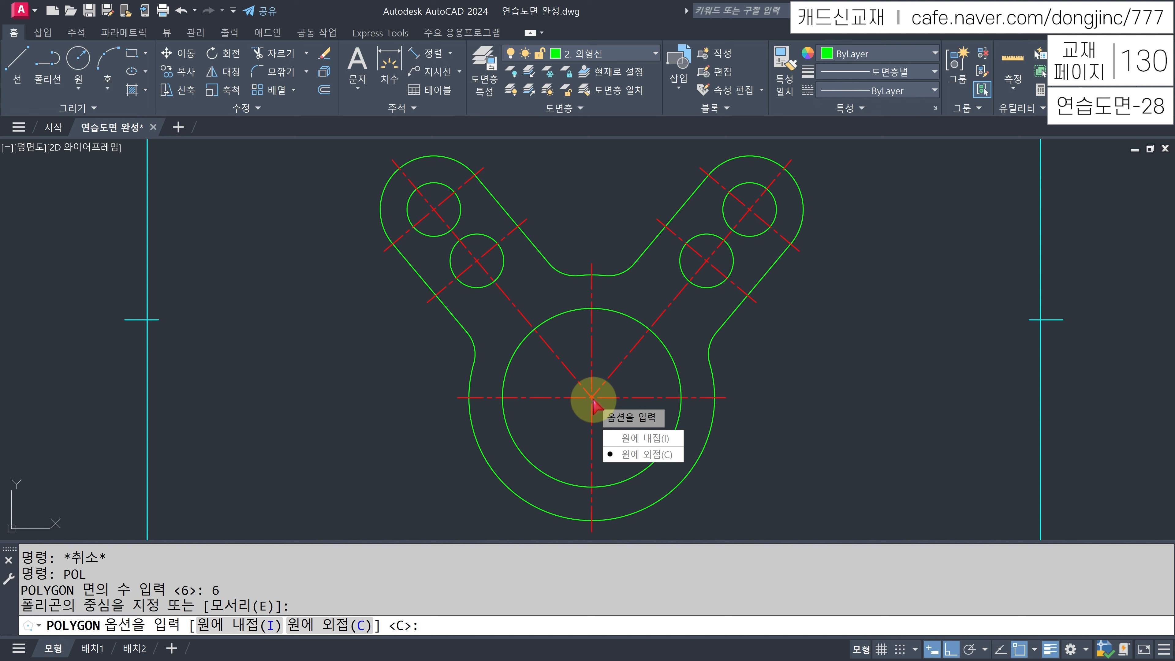
key(Return)
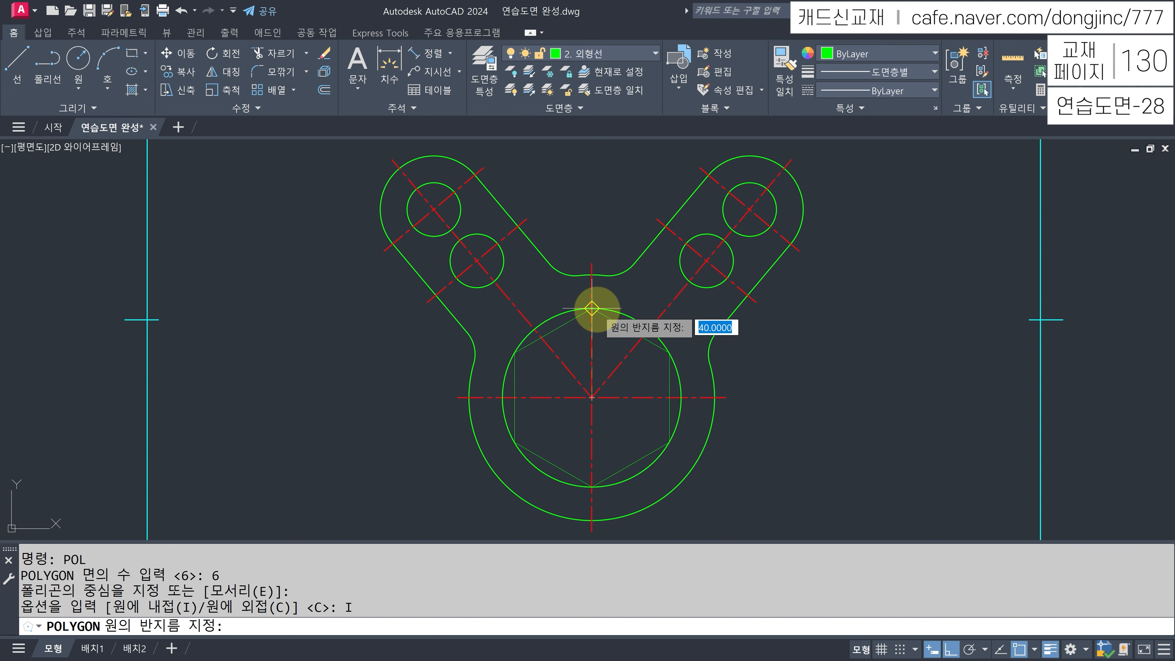
click(592, 307)
key(Escape)
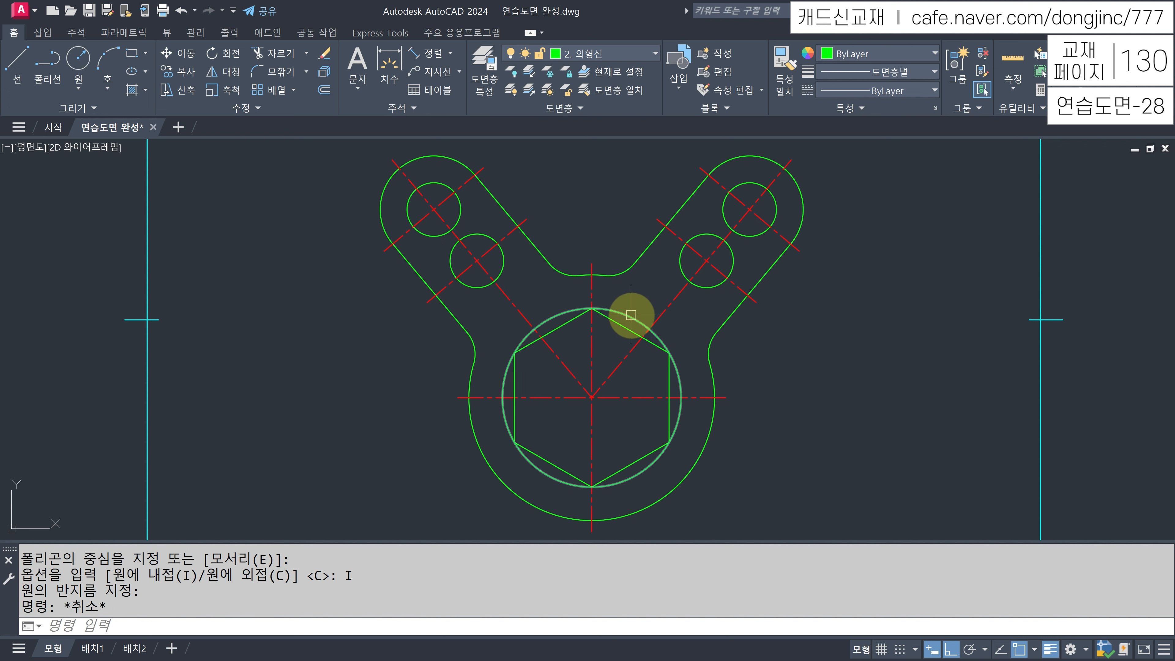
- Draw a circle of diameter 40 at the hexagon's centre
key(Return)
click(592, 397)
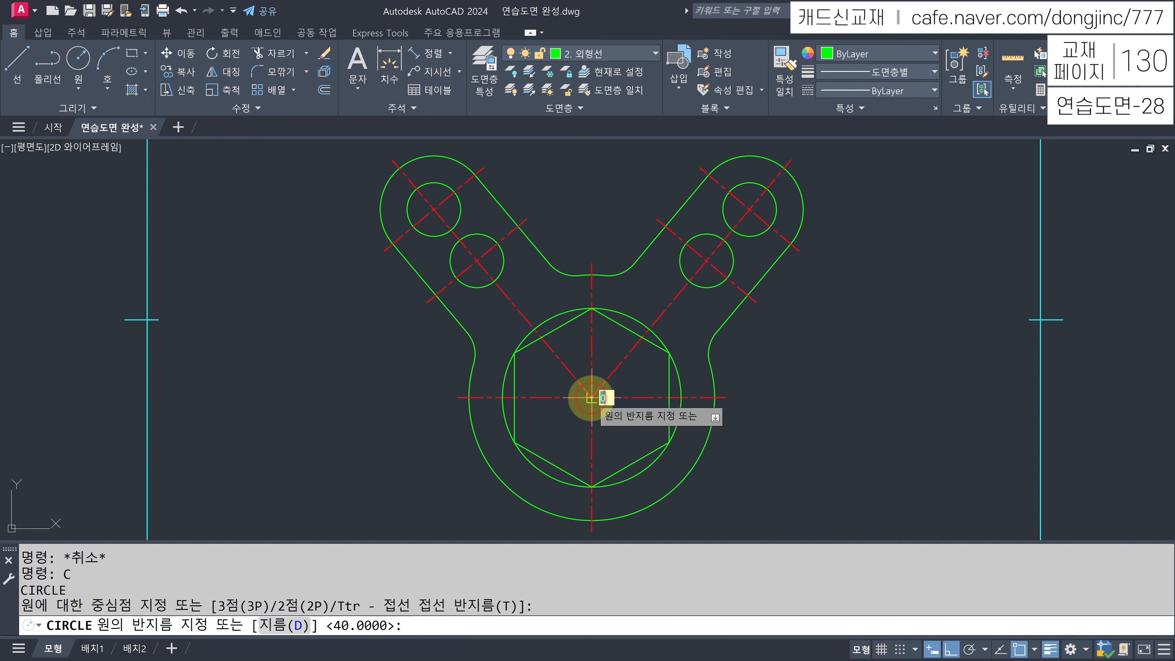
text(D)
key(Return)
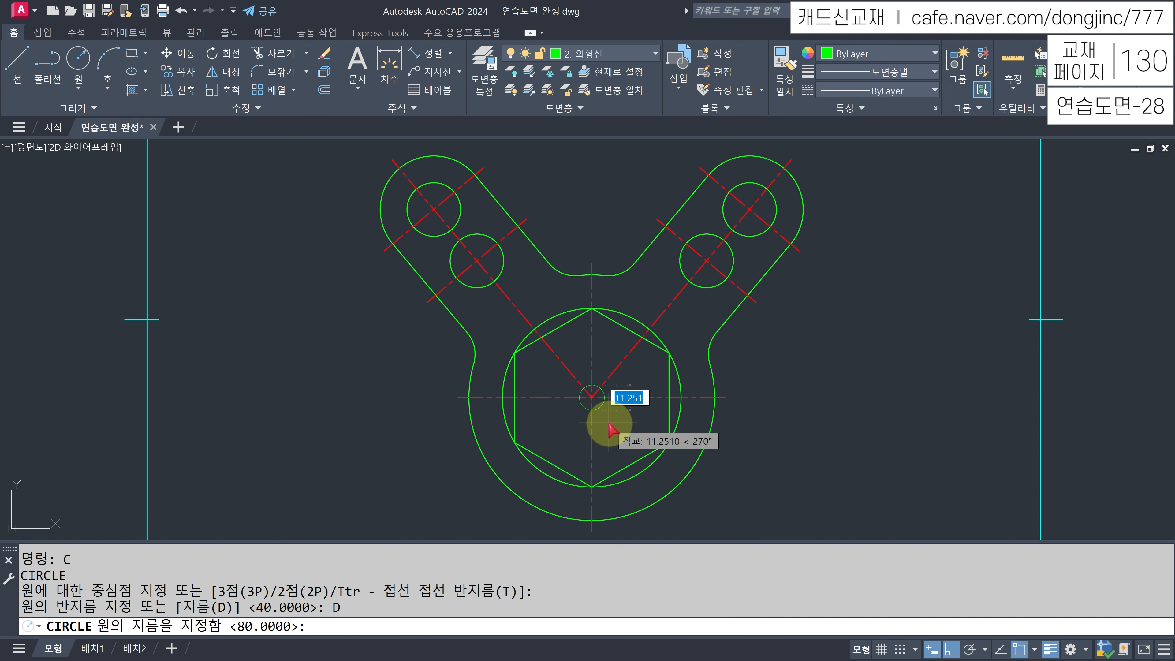
text(40)
key(Return)
key(Escape)
key(Escape)
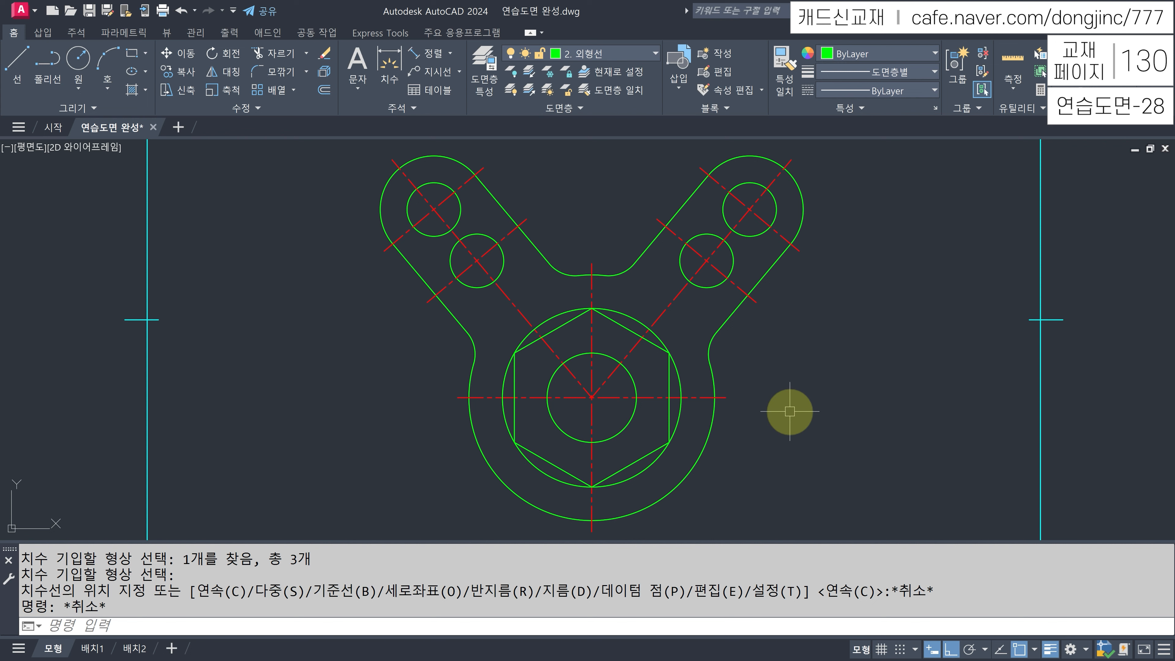
drag(592, 398, 701, 483)
mouse_move(753, 305)
mouse_down()
mouse_move(810, 362)
mouse_move(694, 474)
mouse_up()
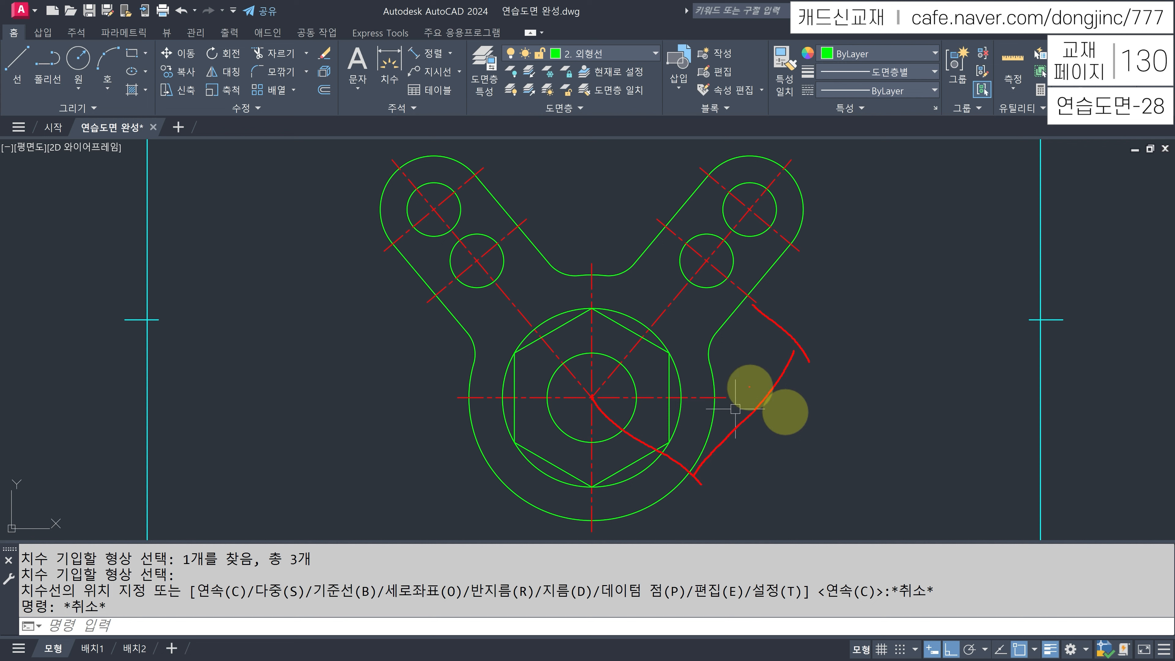
- Add an aligned dimension from the large circle's centre to the outer end of the right arm's inner hole cross centre line
key(Escape)
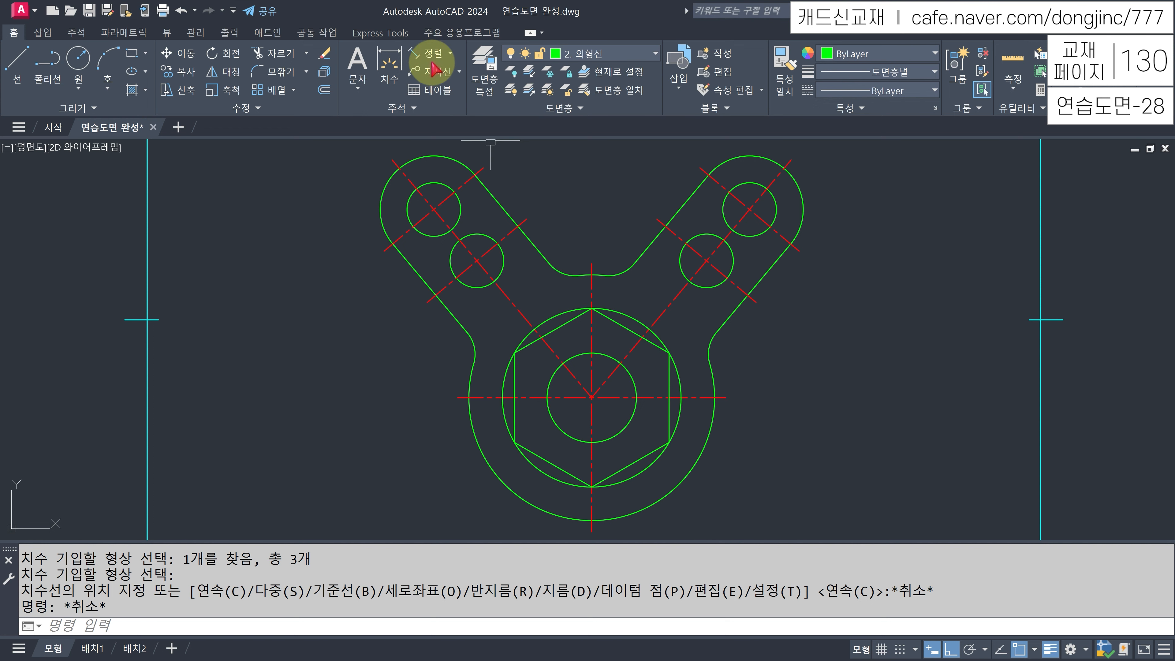
click(425, 55)
key(Escape)
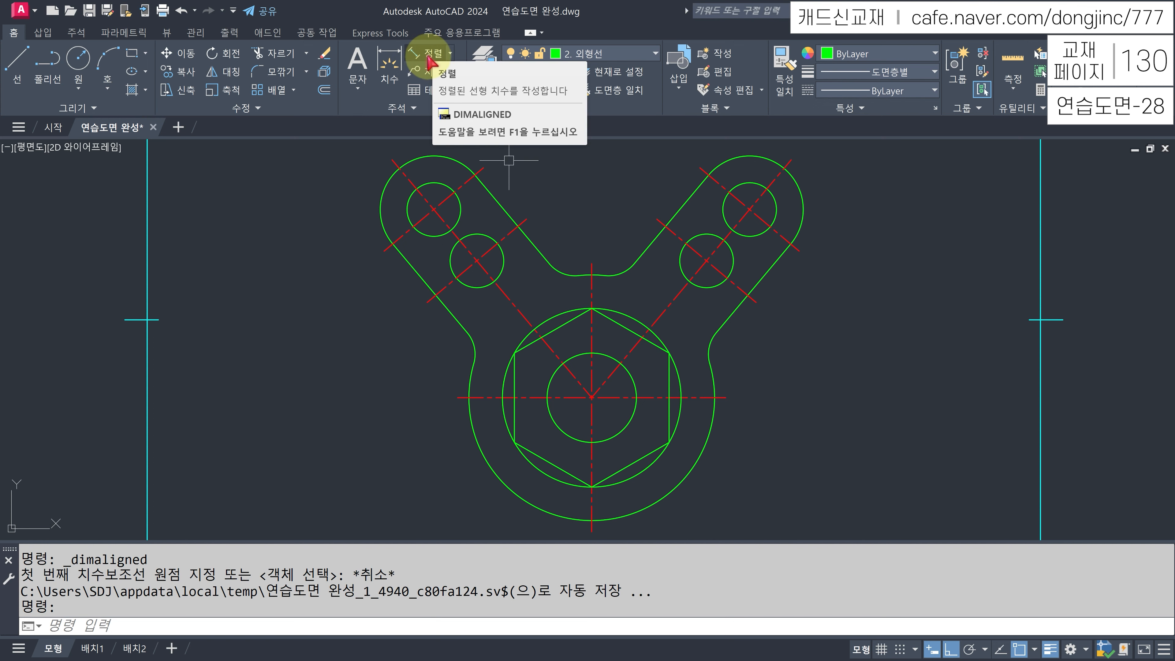
click(430, 55)
click(592, 397)
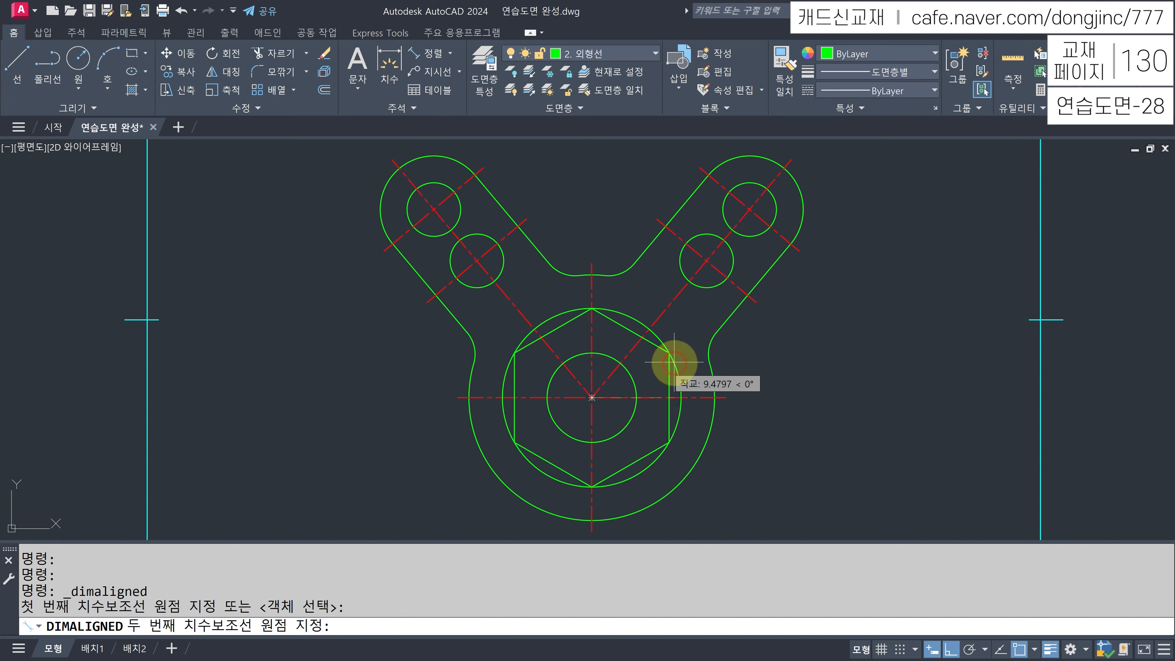
click(756, 302)
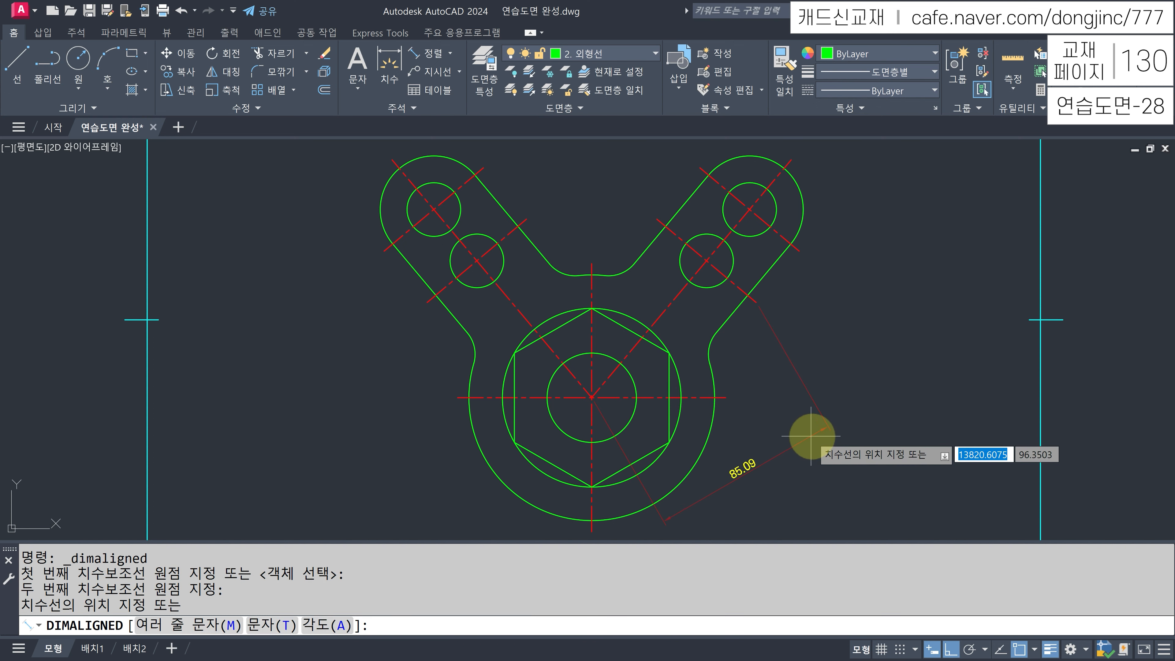
click(812, 435)
key(Escape)
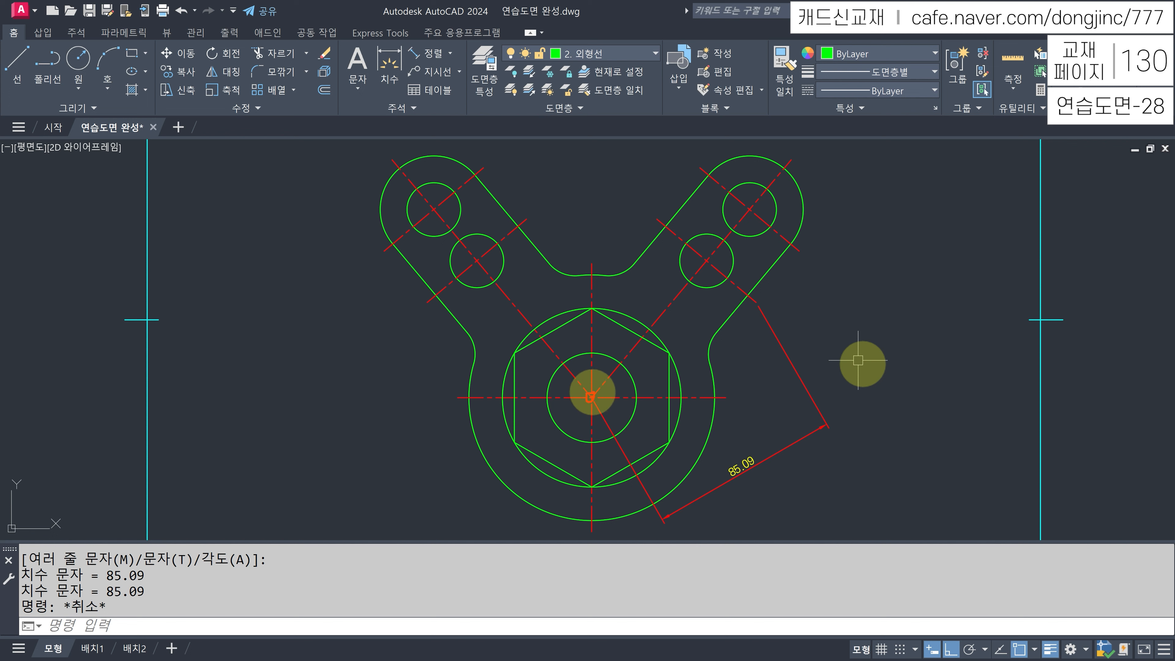
drag(590, 397, 752, 307)
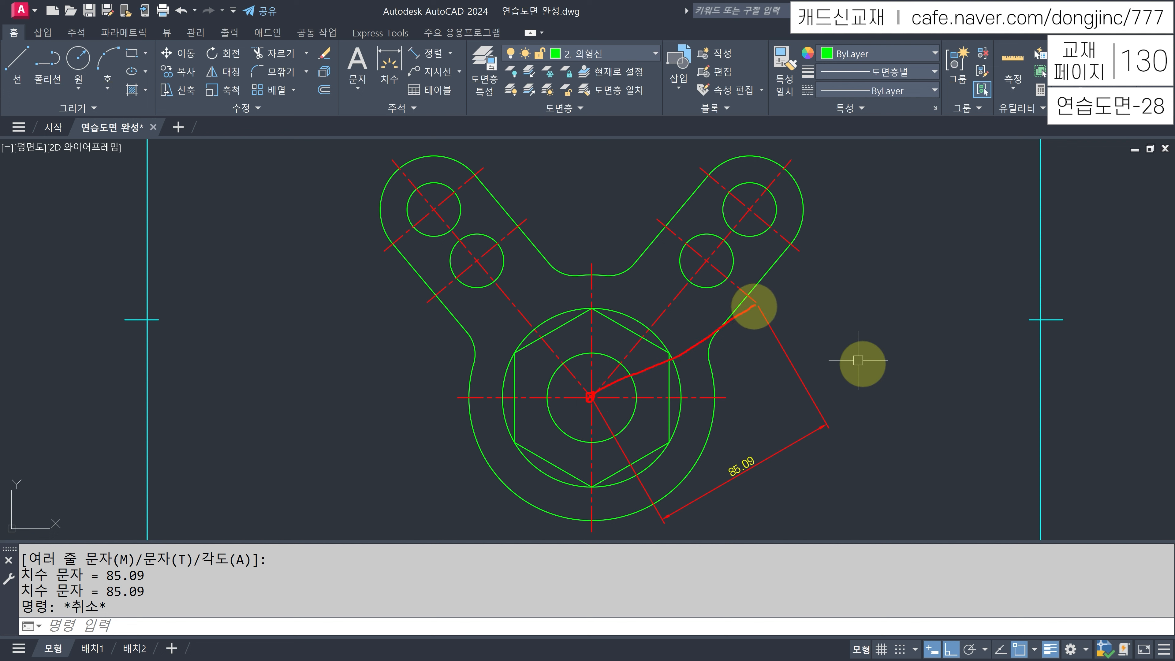
mouse_move(755, 305)
mouse_down()
mouse_move(760, 338)
mouse_move(781, 347)
mouse_up()
mouse_move(773, 474)
mouse_down()
mouse_move(761, 475)
mouse_move(738, 434)
mouse_move(766, 475)
mouse_move(751, 479)
mouse_up()
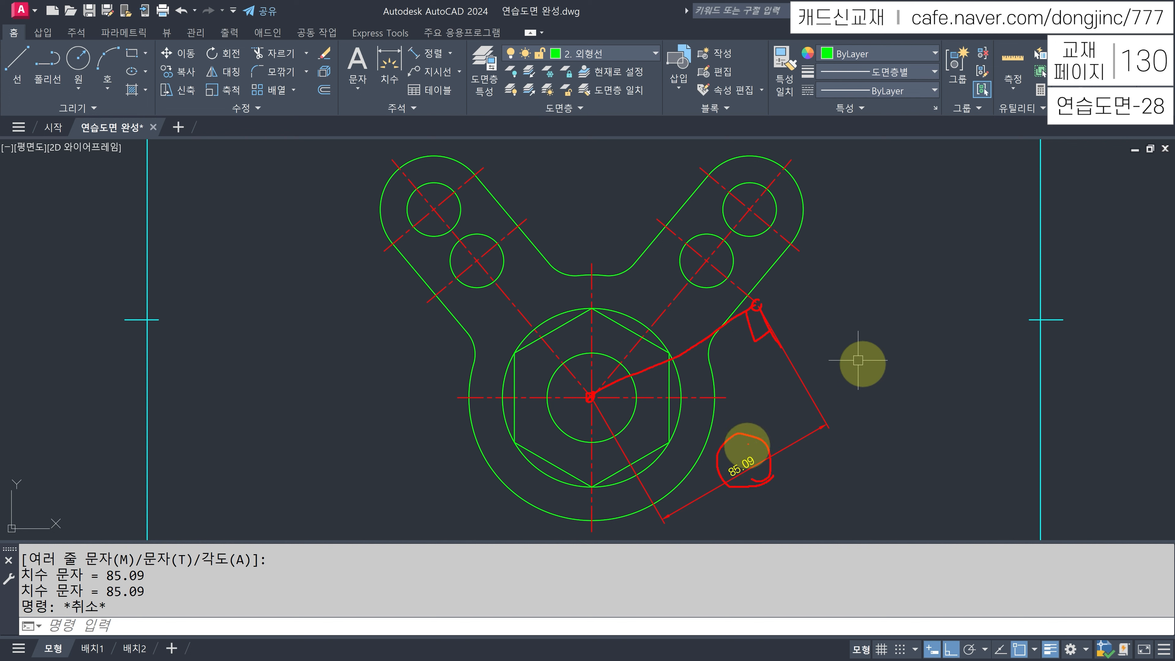
mouse_move(754, 445)
mouse_down()
mouse_move(748, 464)
mouse_move(780, 474)
mouse_up()
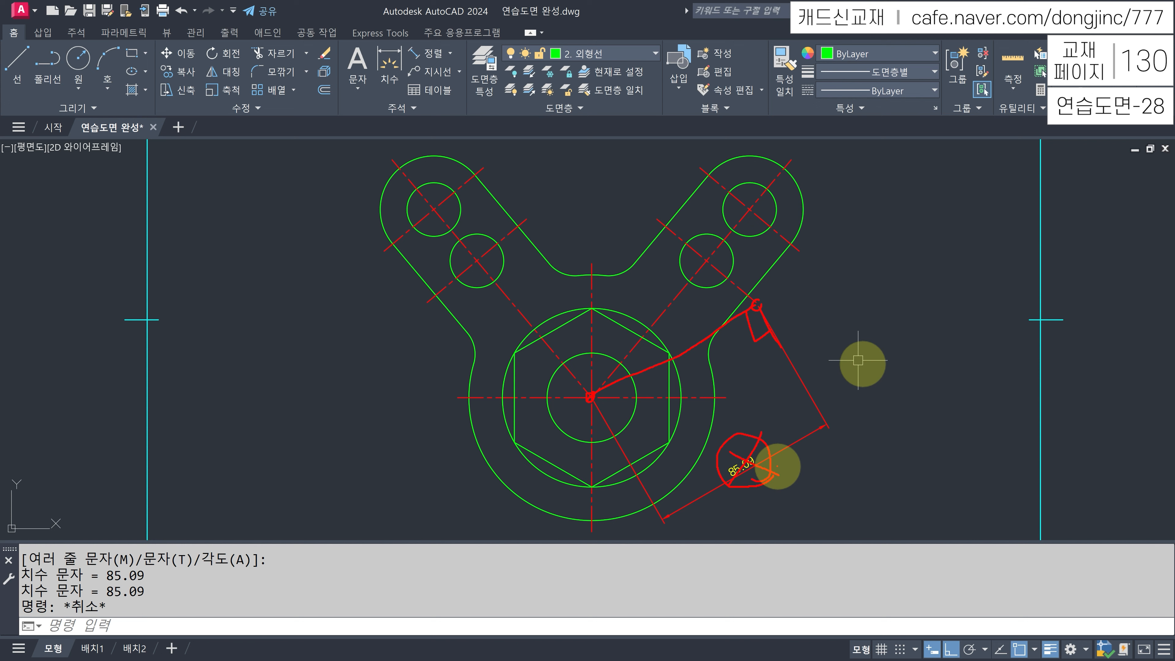
key(Escape)
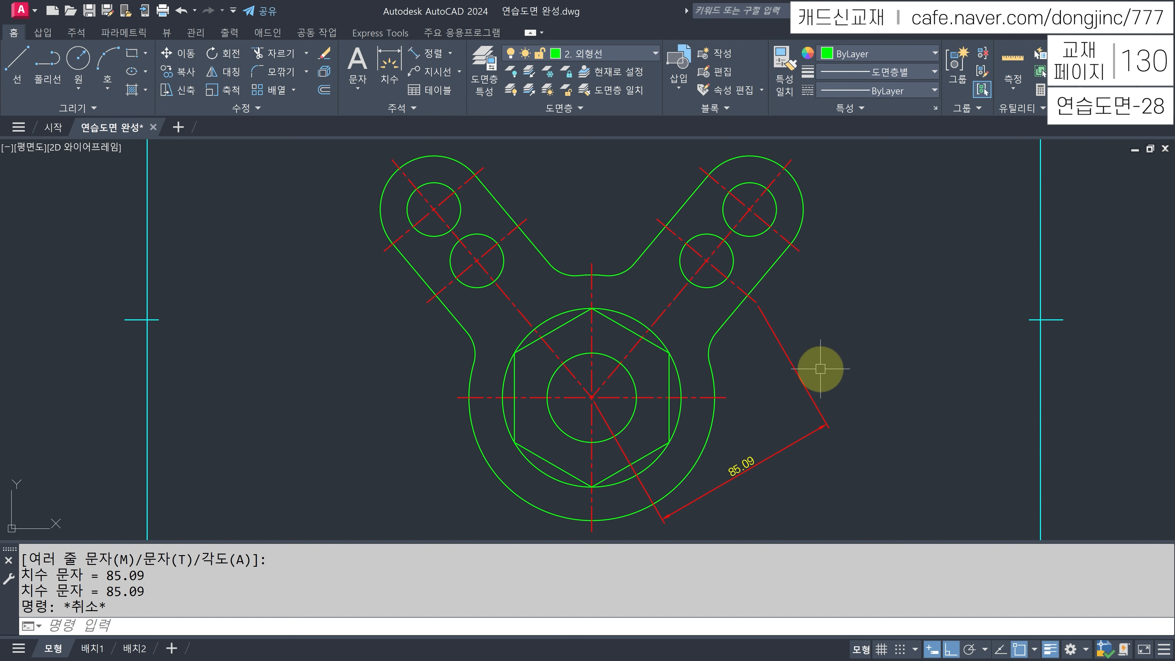
- Erase the aligned dimension beside the right arm
click(818, 371)
click(788, 385)
text(E)
key(Return)
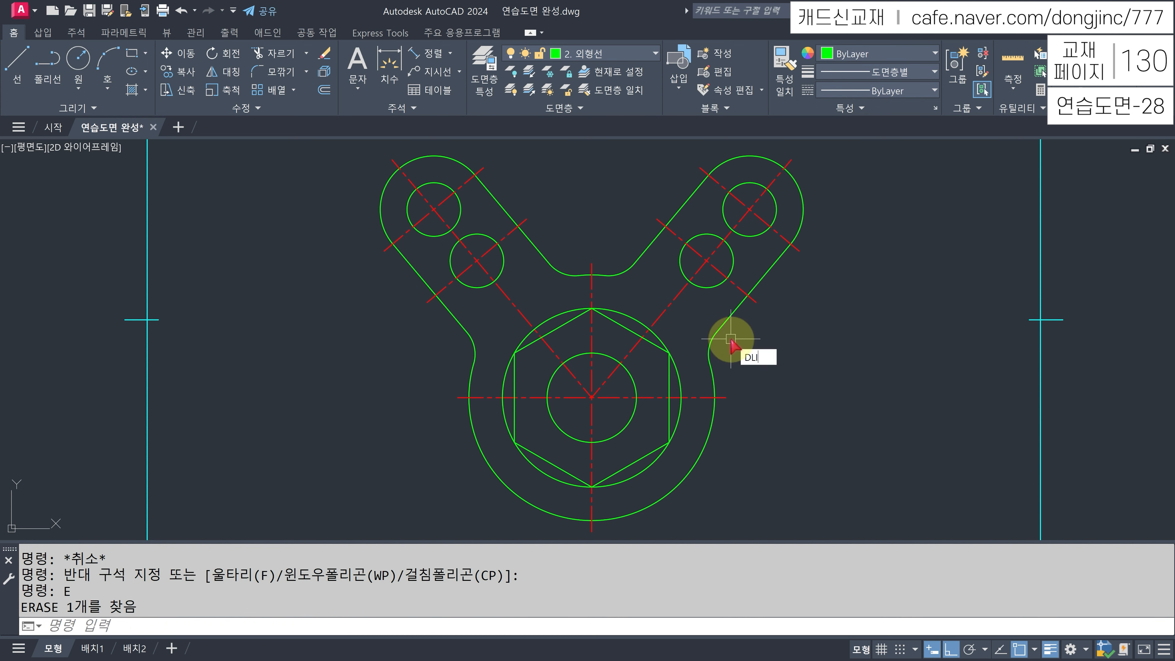
- Try a rotated linear dimension from the large circle's centre to the right arm's inner hole centre line, and undo it
key(Return)
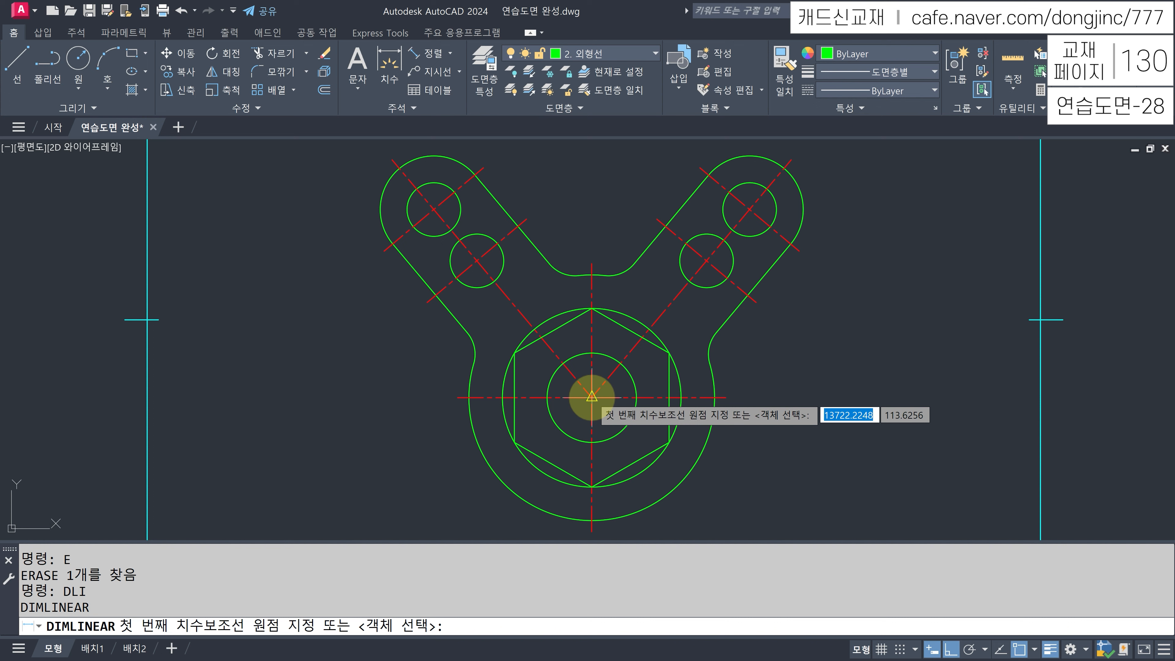
click(592, 397)
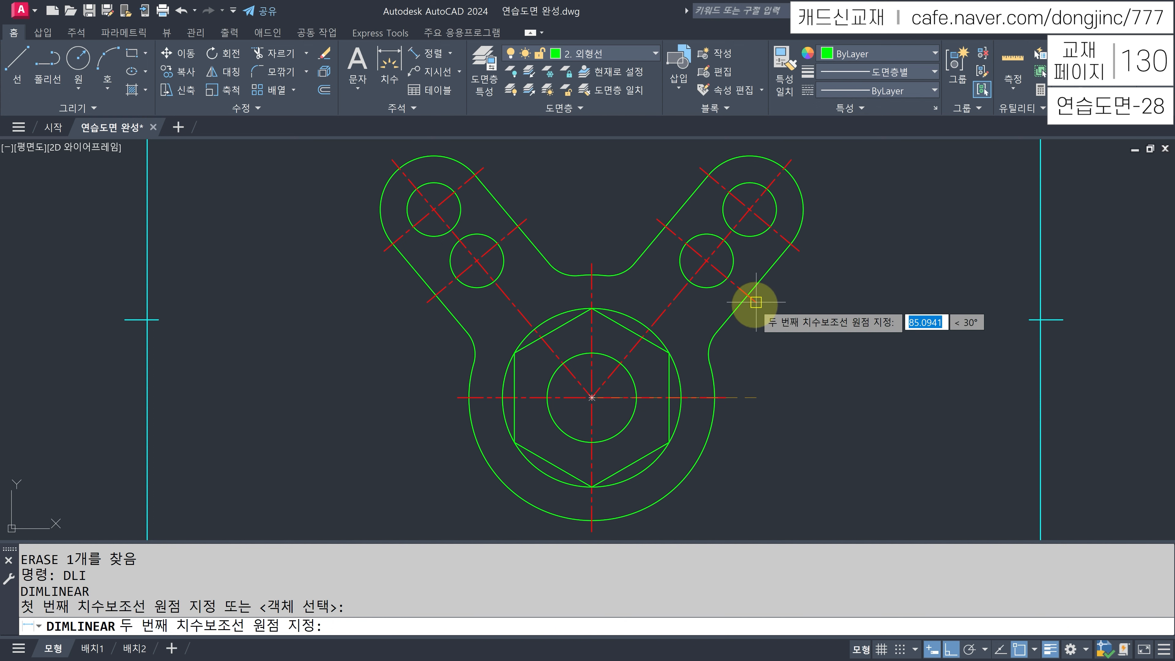
click(755, 302)
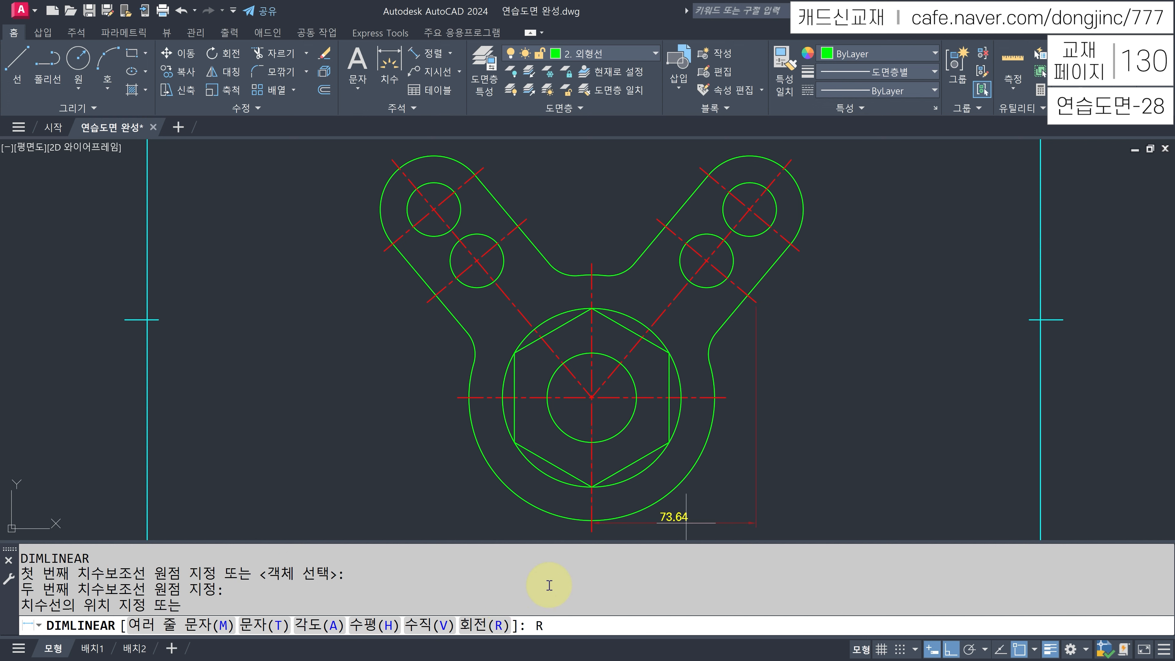
key(Return)
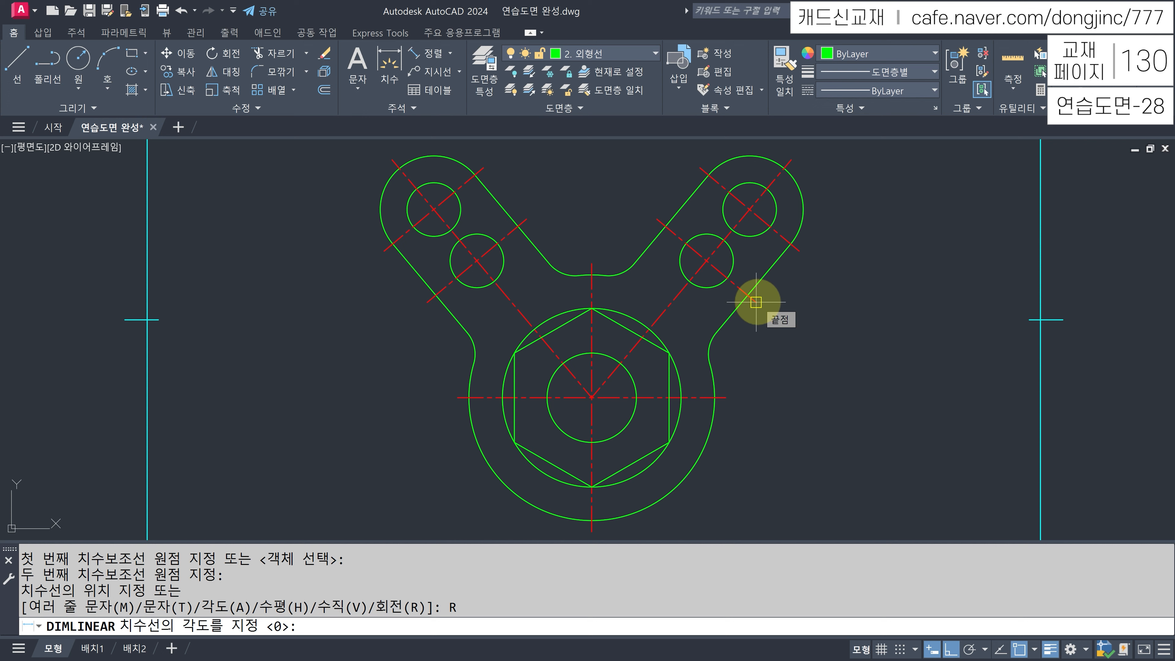
click(706, 262)
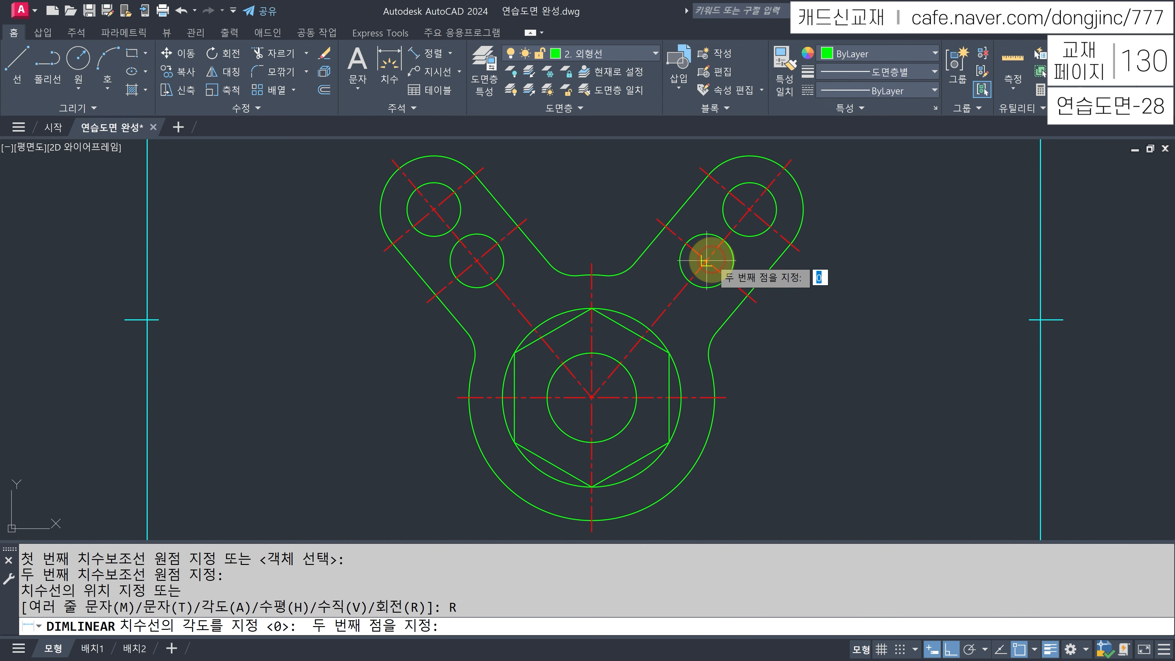
click(756, 302)
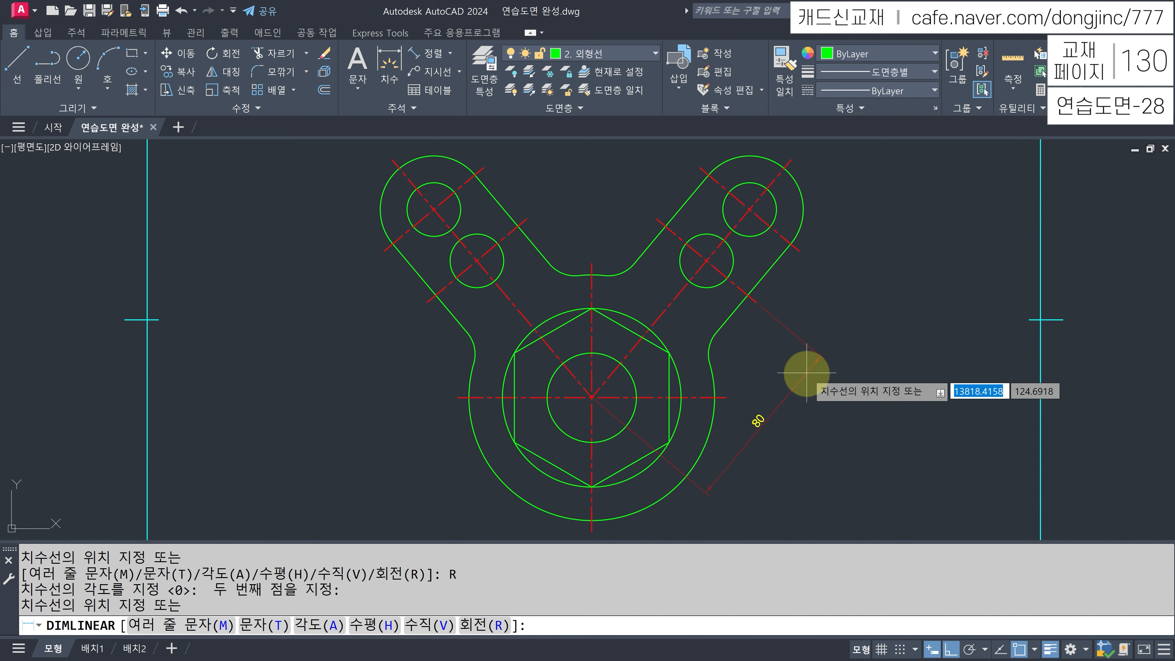
click(806, 372)
key(Escape)
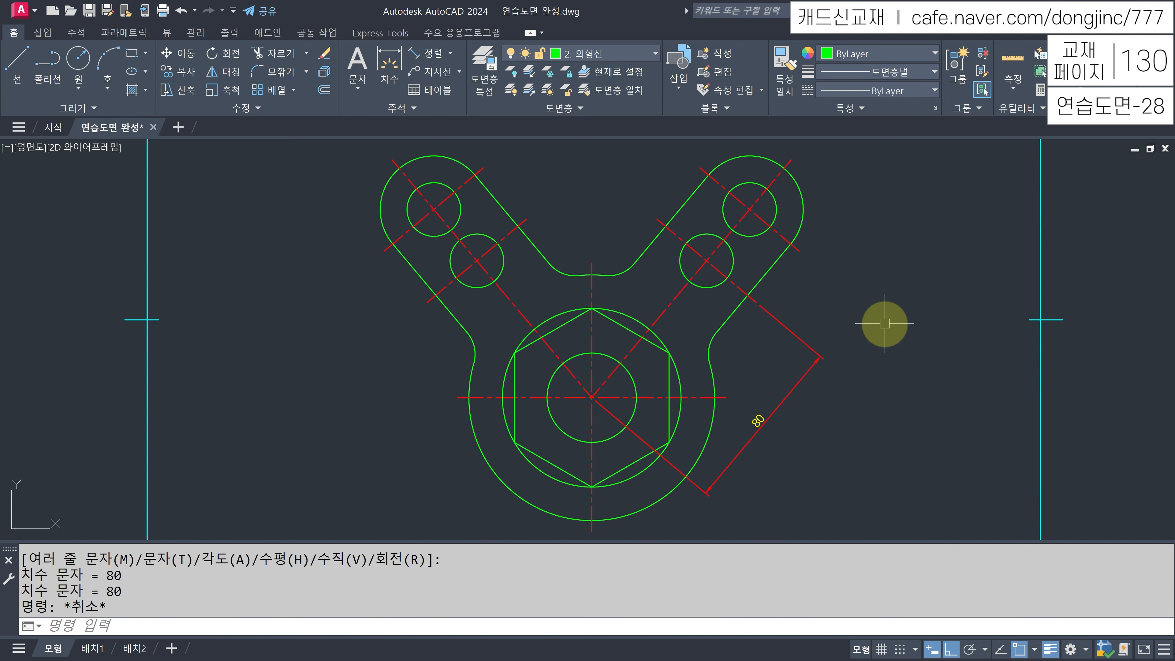
key(ctrl+z)
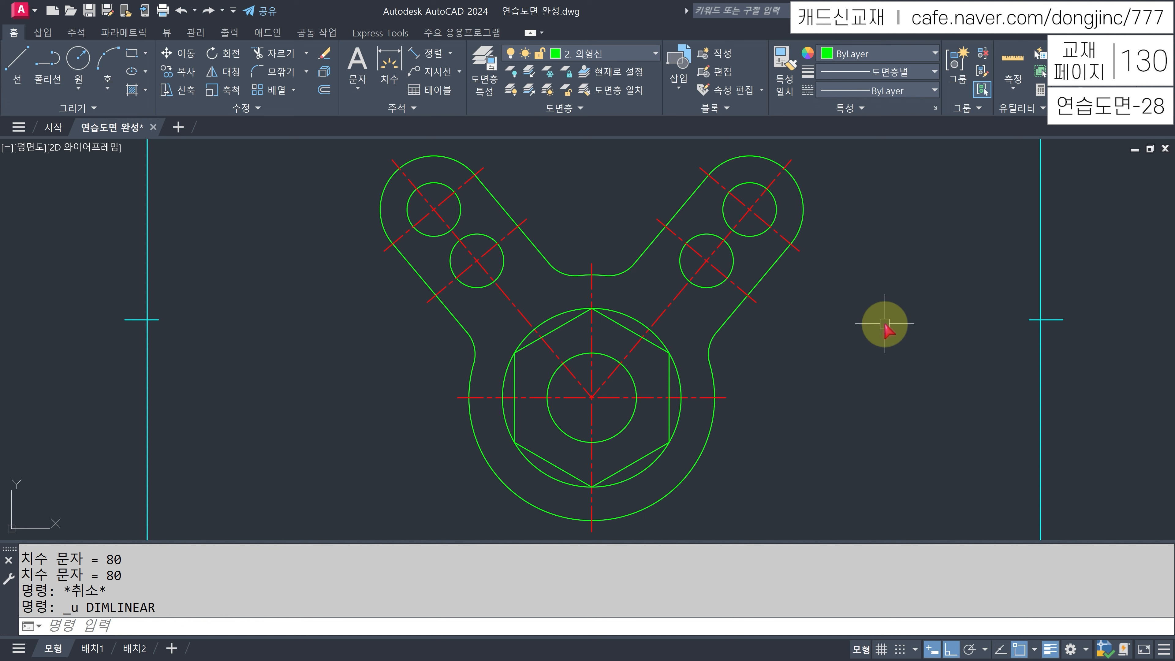
- Dimension from the large circle's centre to the right arm's inner hole centre line, using a linear dimension rotated parallel to the arm
key(Return)
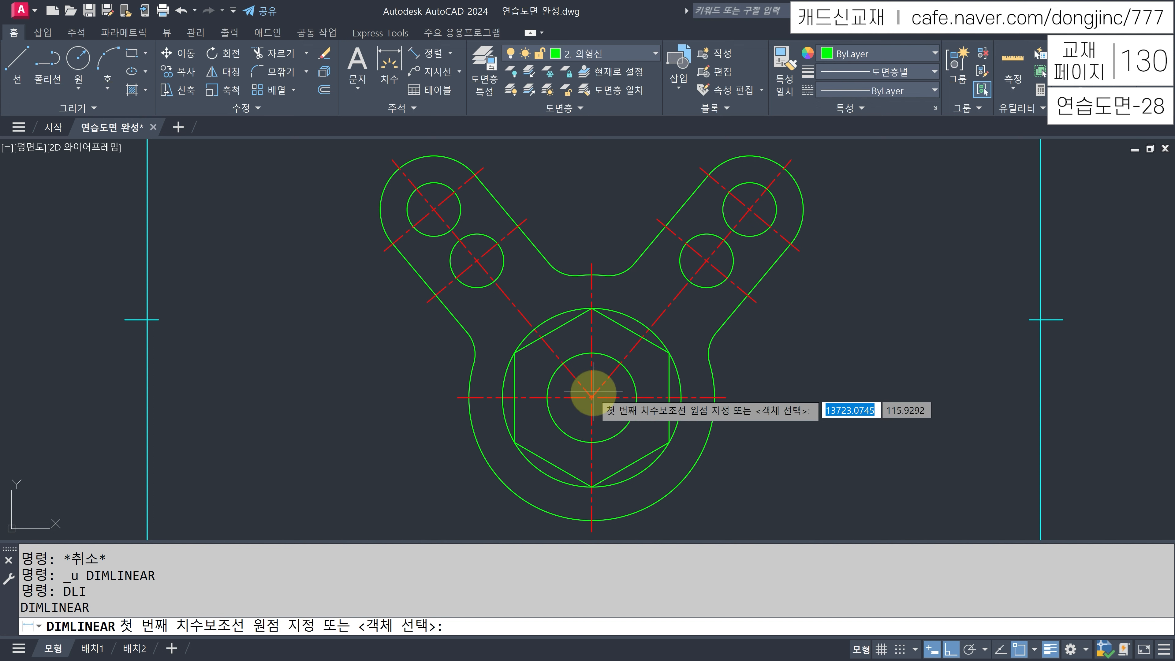
click(591, 396)
click(757, 302)
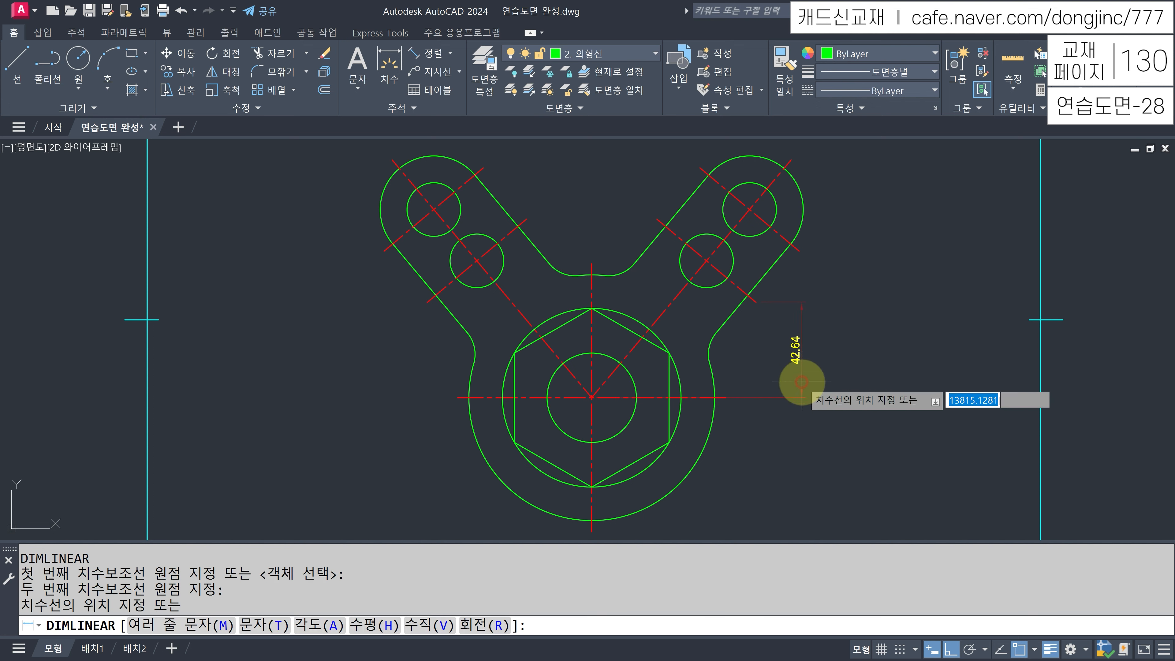
text(R)
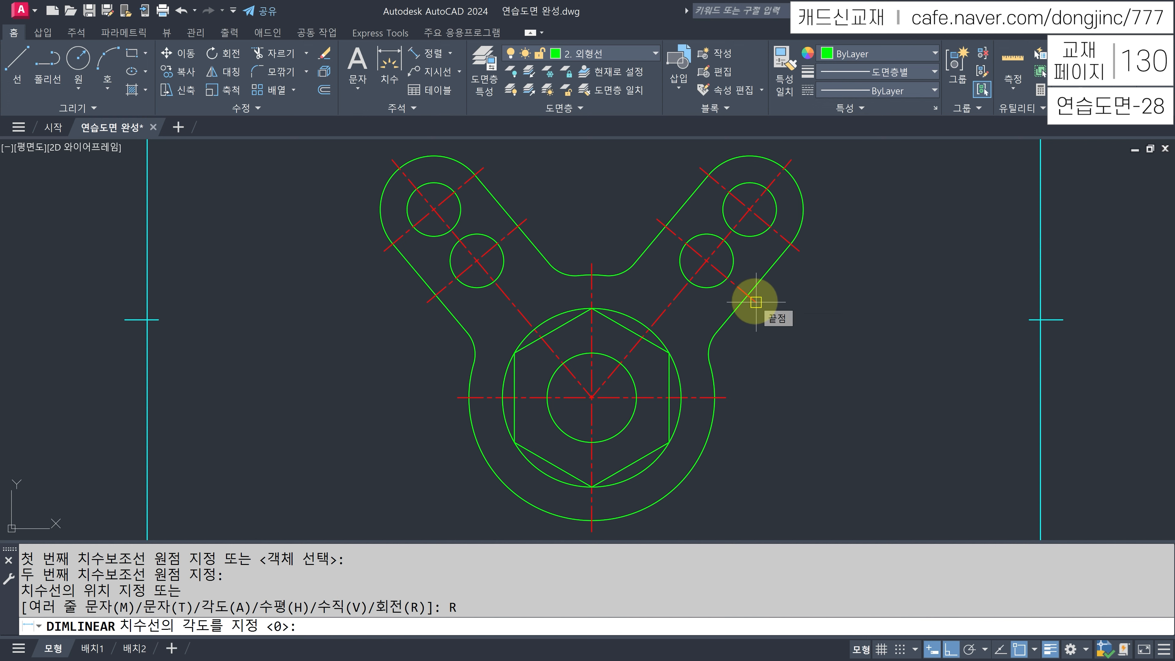
click(755, 301)
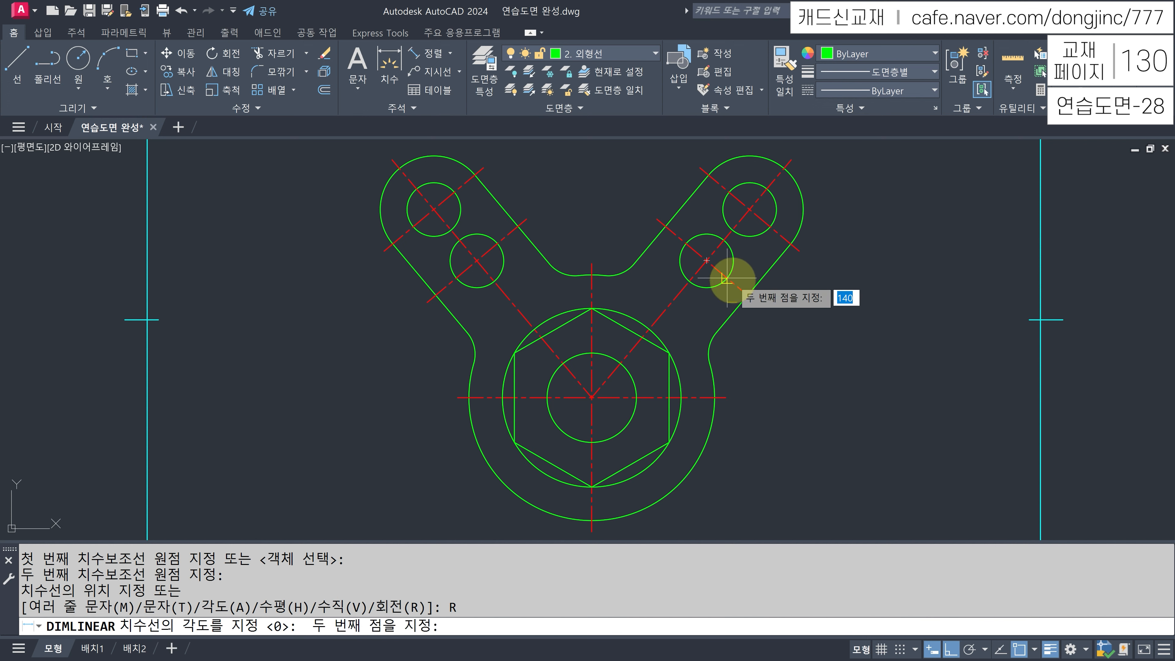
click(730, 254)
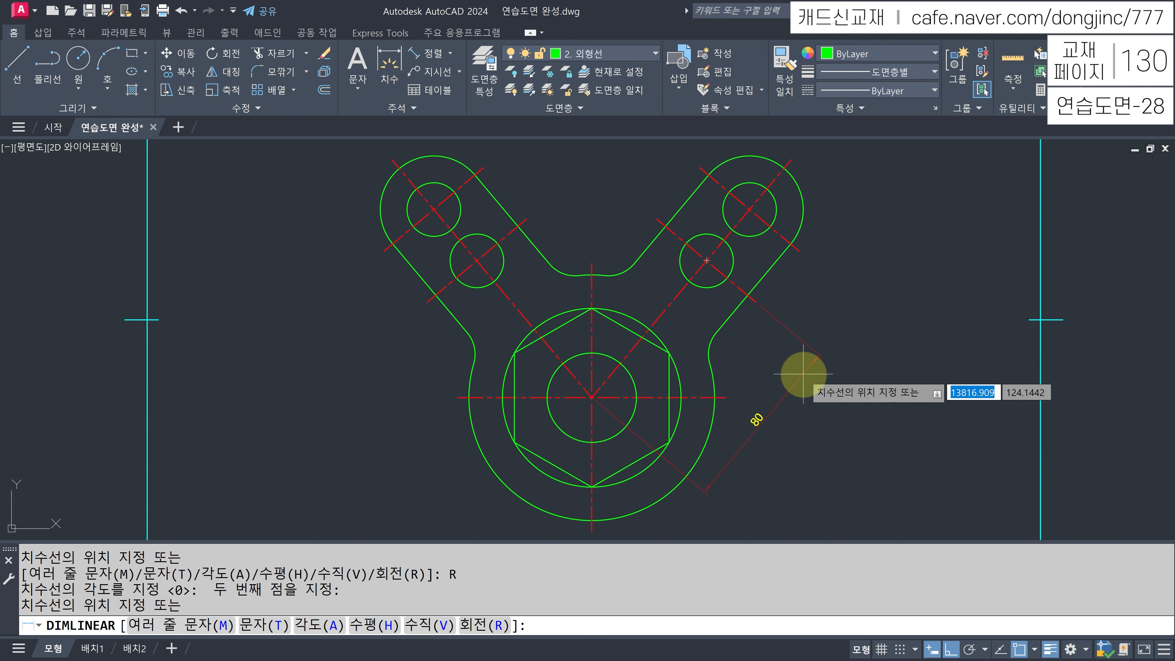
click(804, 374)
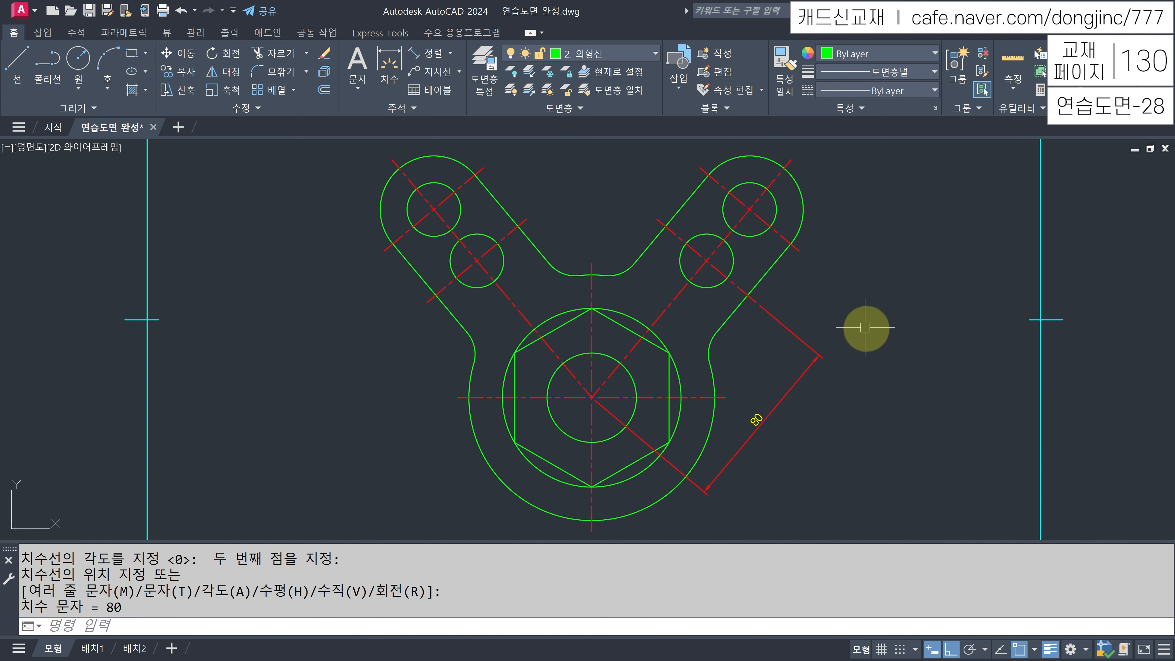
- Add an aligned dimension between the right arm's two hole centre lines, in line with the existing 80 dimension
click(422, 53)
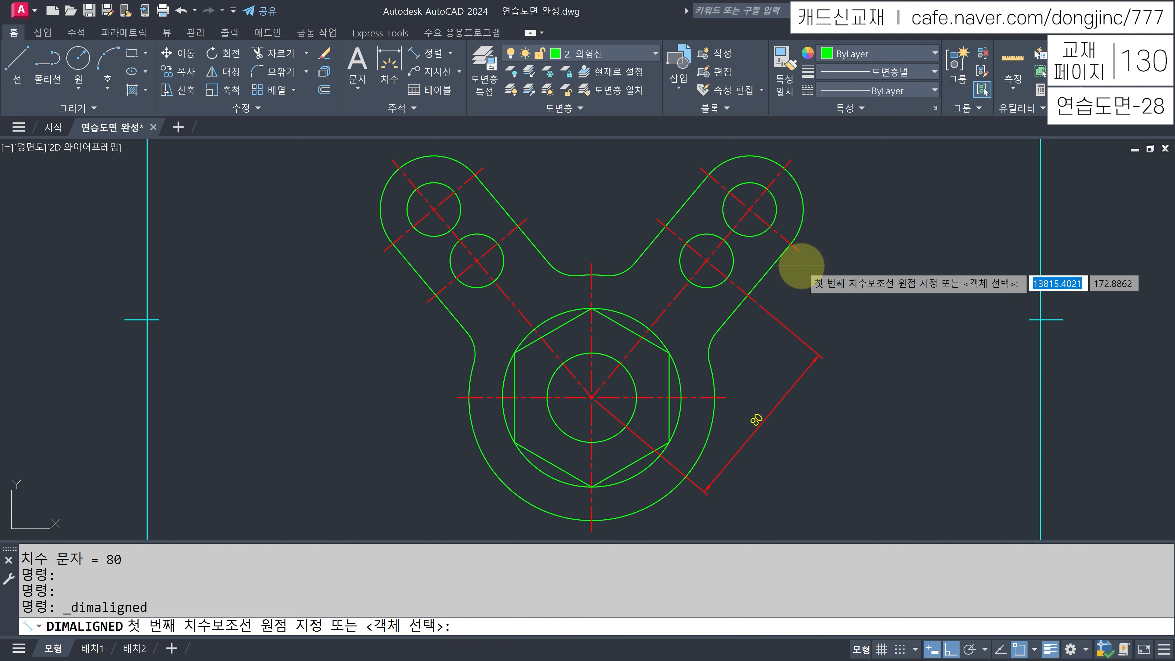
click(800, 254)
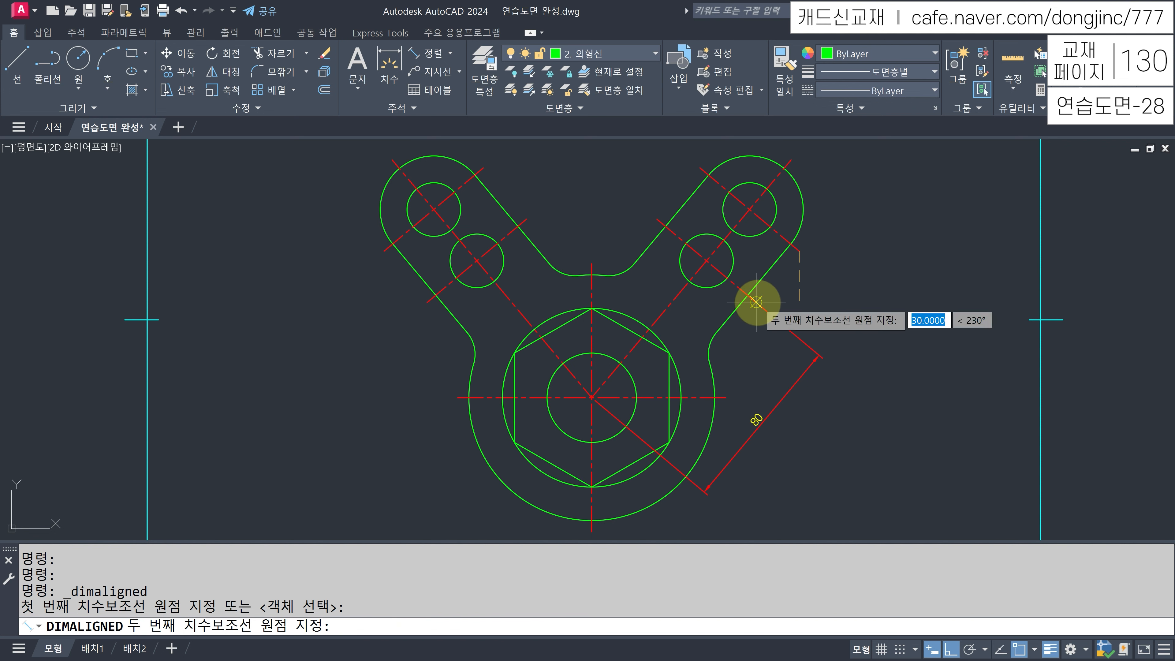
click(756, 301)
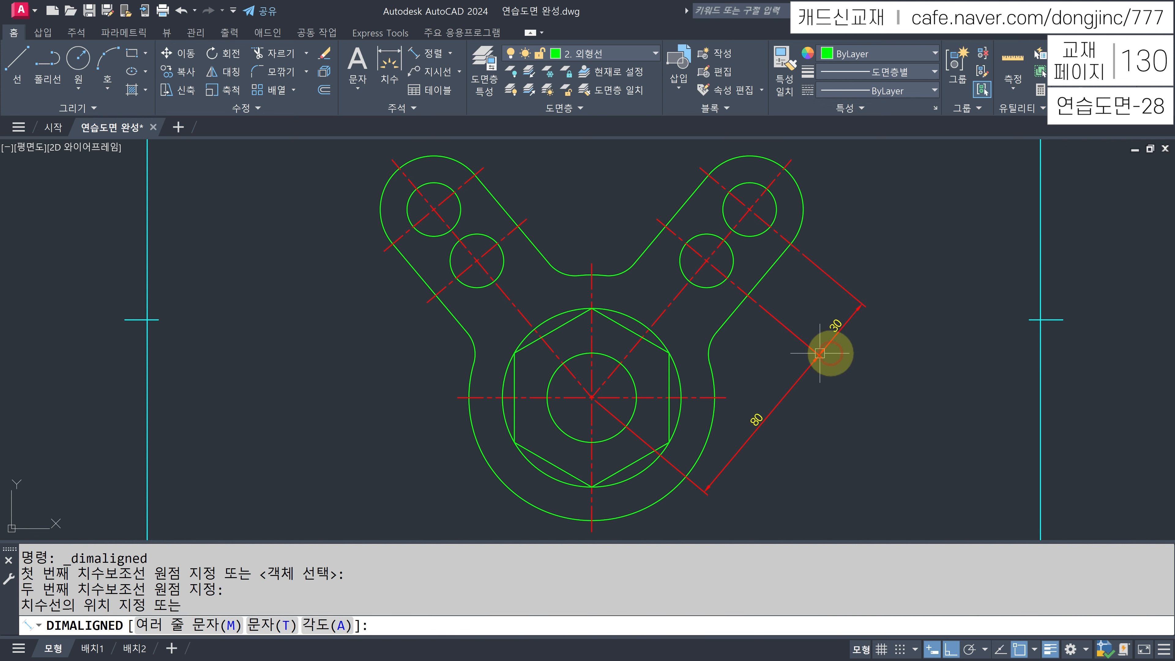
click(820, 353)
key(Escape)
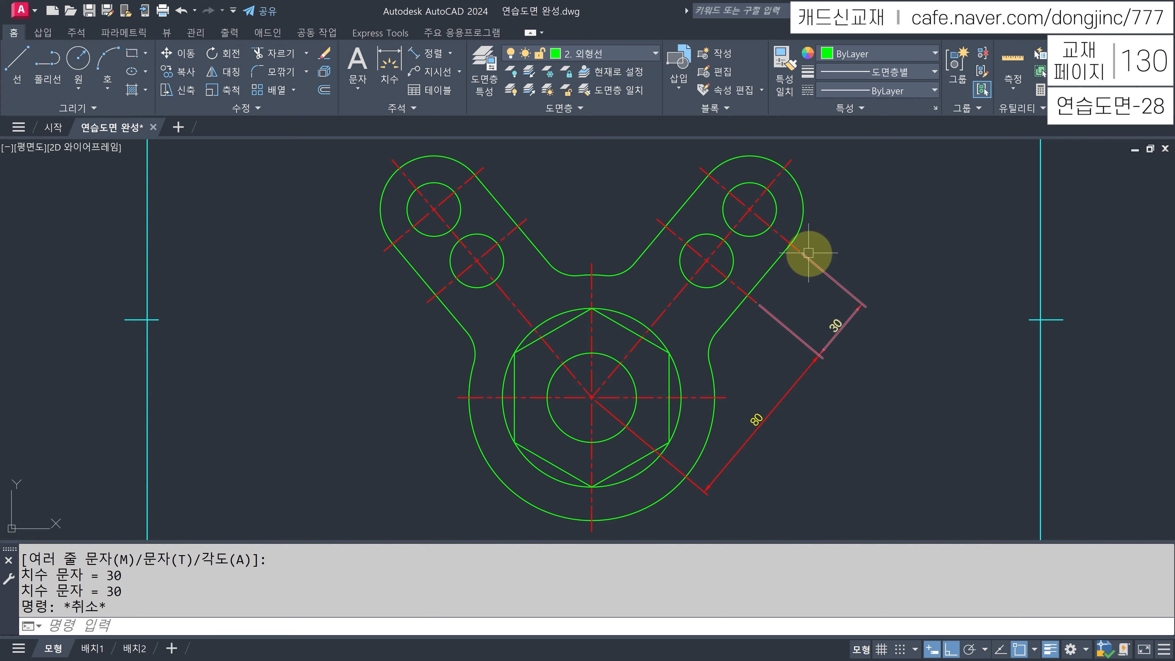
- Add an angular dimension between the right arm's centre line and the vertical centre line, placed above the arms
scroll(808, 252, down, 2)
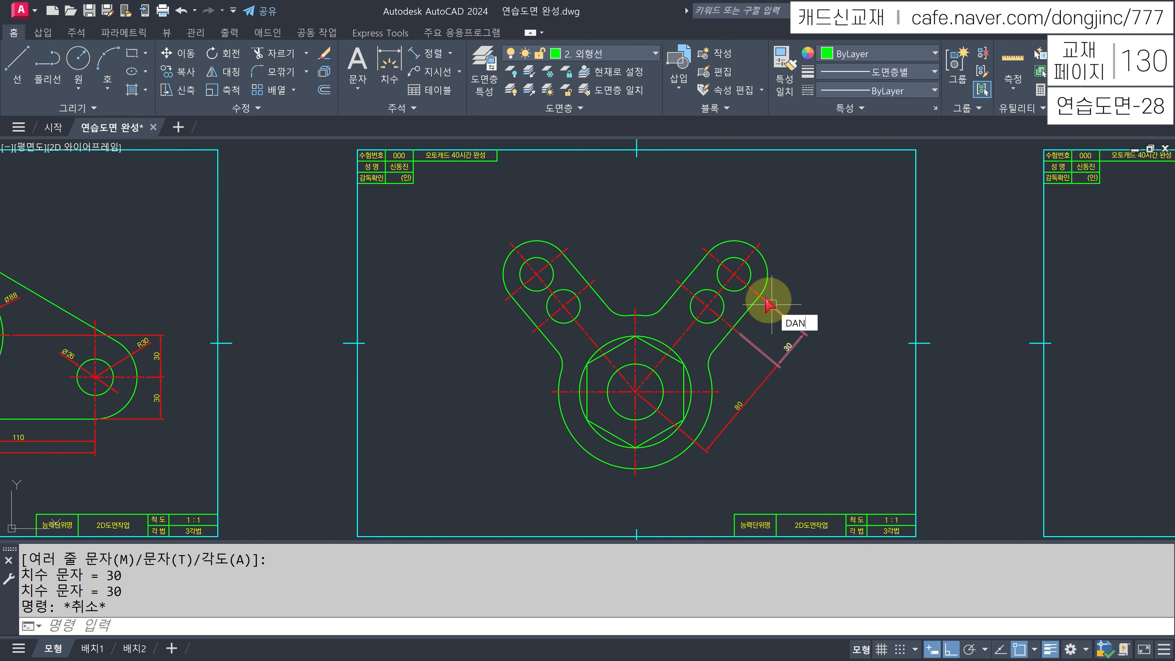
text(DAN)
key(Return)
click(752, 252)
click(637, 317)
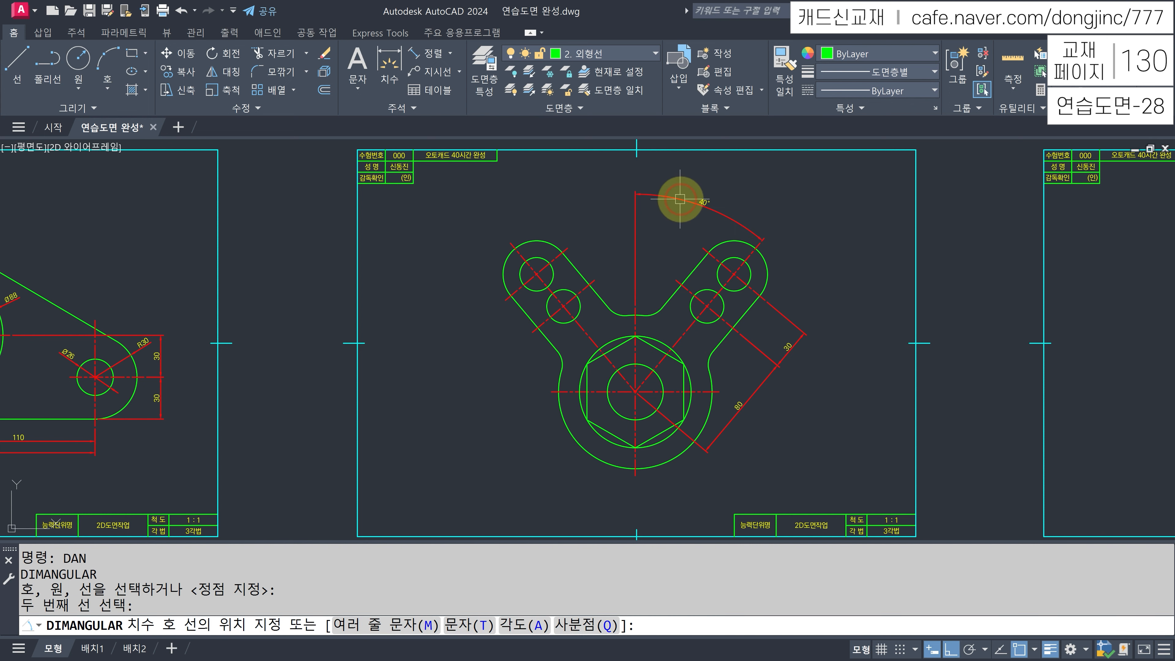
click(680, 199)
- Add a matching angular dimension between the vertical centre line and the left arm's centre line, level with the right one
key(Return)
click(561, 304)
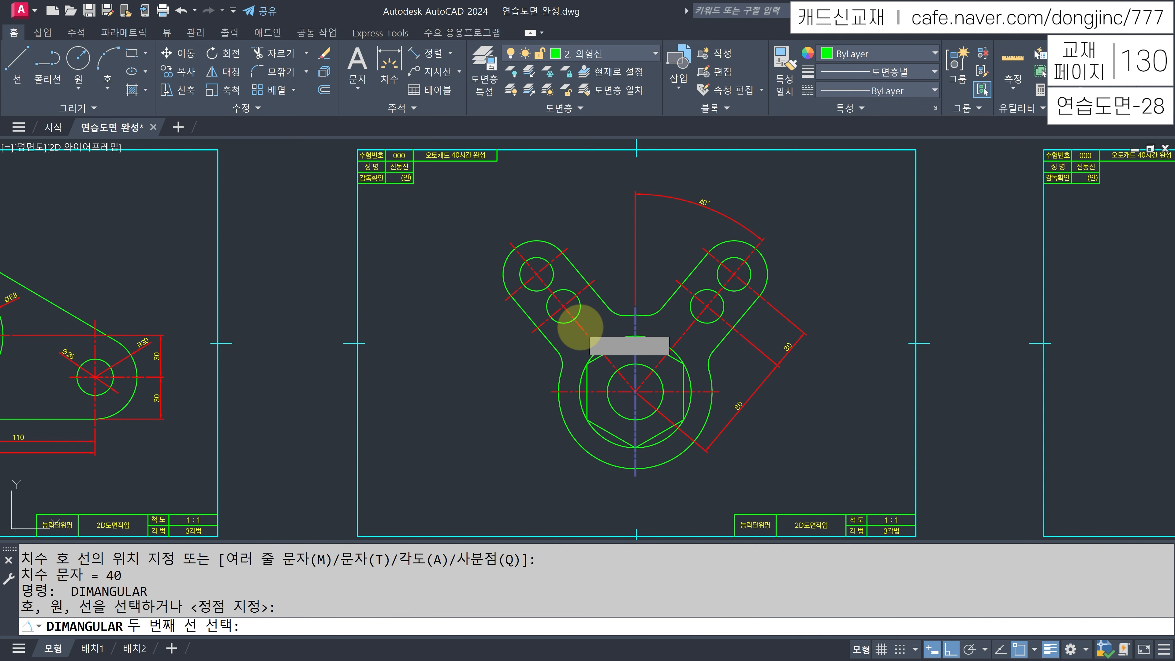
click(580, 327)
scroll(635, 193, up, 5)
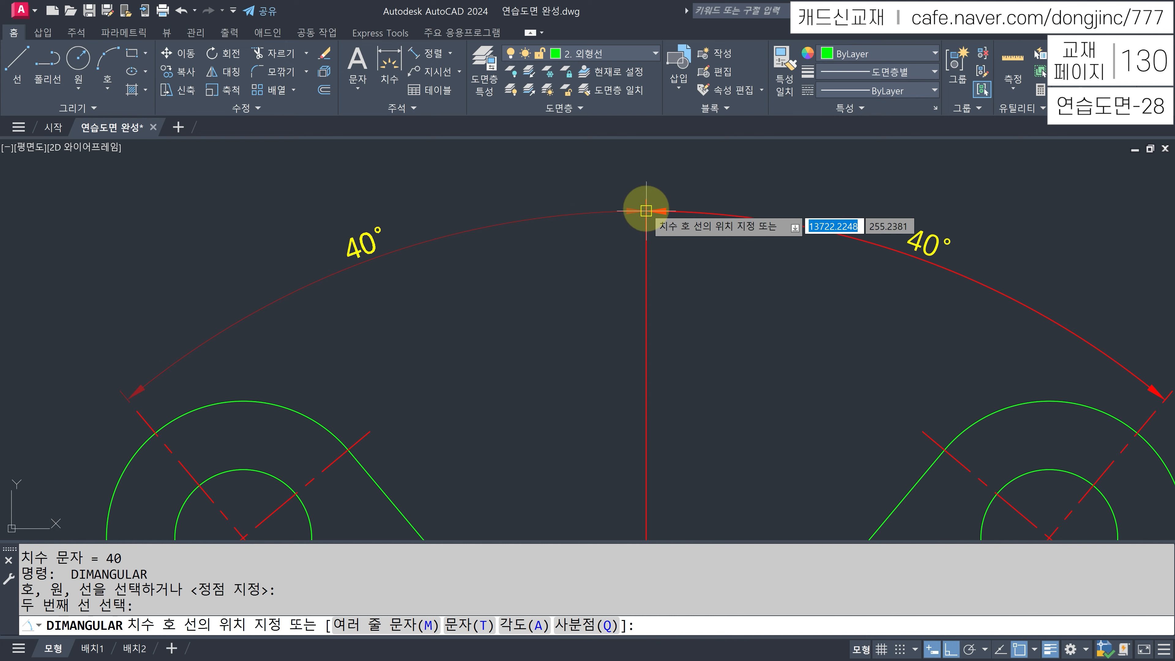
click(646, 211)
- Add a diameter dimension to the right arm's outer hole, with its text between the two arms
scroll(603, 223, down, 4)
middle_drag(618, 263, 555, 284)
text(I)
key(Return)
click(696, 338)
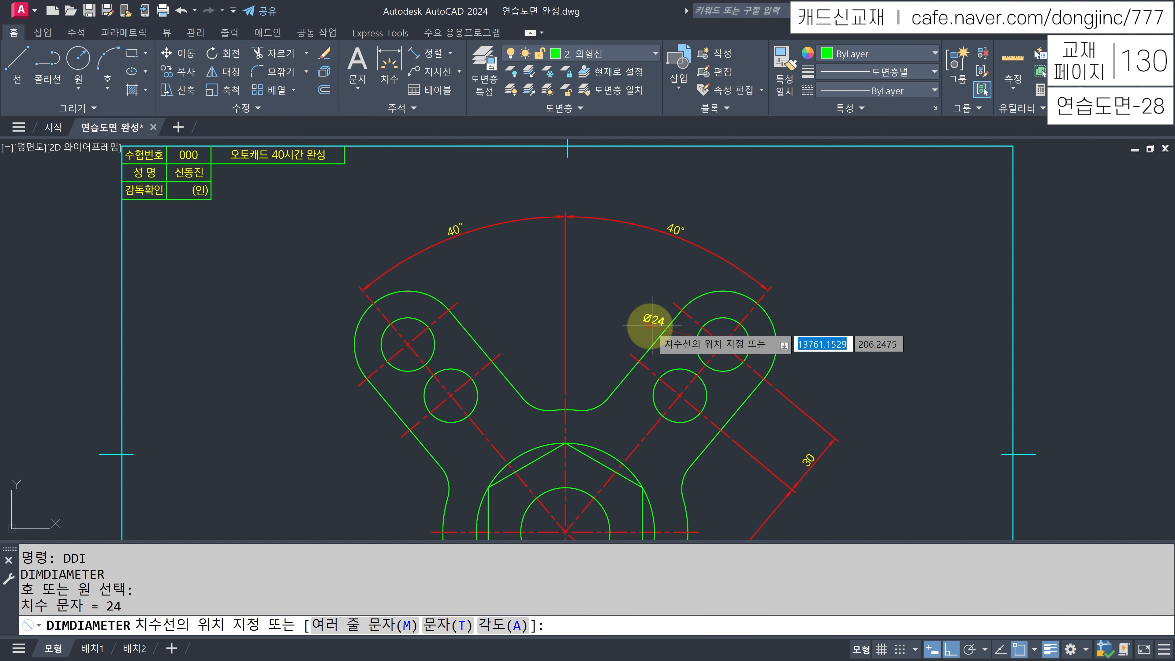
click(638, 319)
key(Escape)
- Prefix the text of the right arm's outer hole diameter dimension with 4-
click(639, 318)
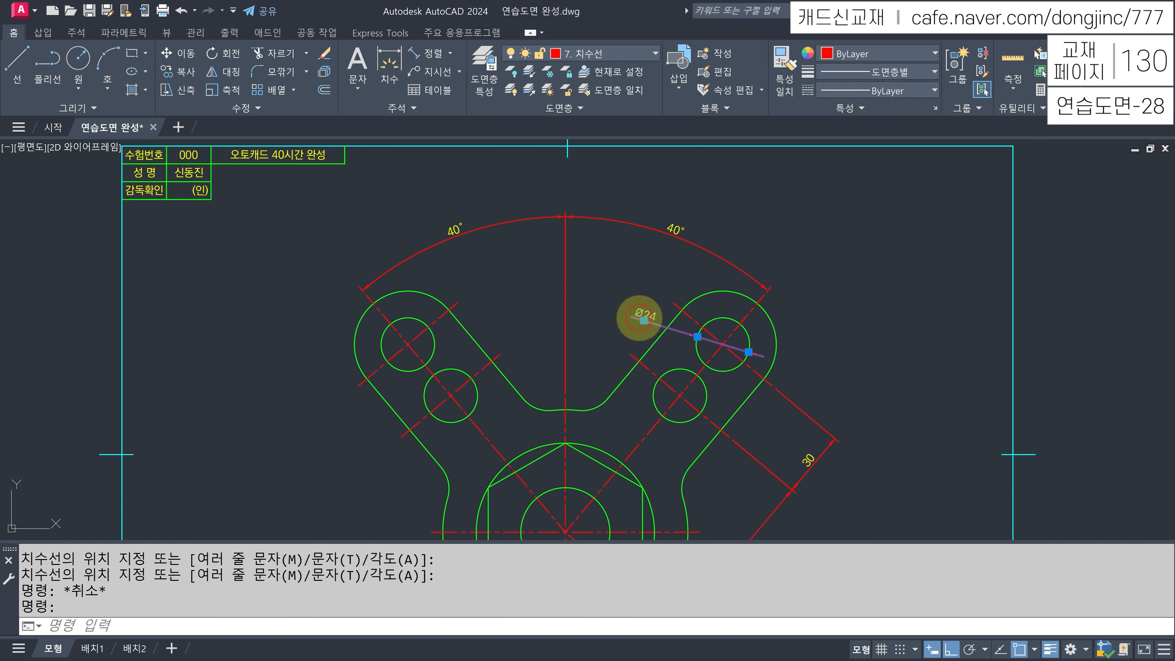
double_click(639, 319)
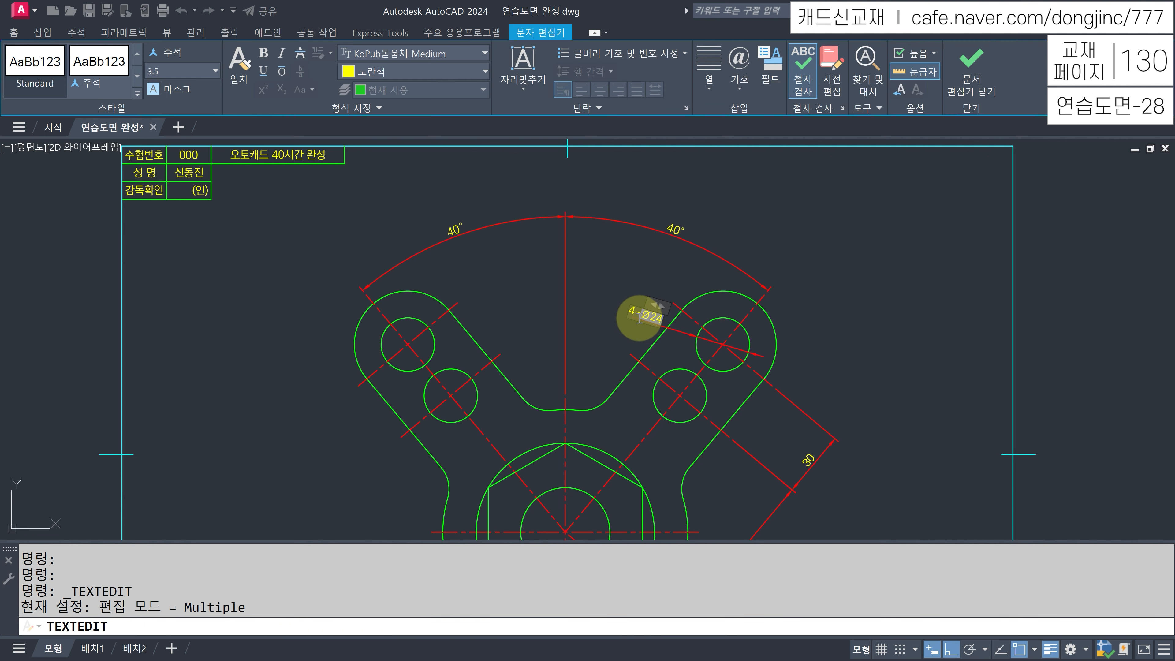
text(4-)
key(ctrl+Return)
key(Escape)
key(Escape)
- Add a radius dimension to the right arm's rounded end, with its text outside the arc
middle_drag(769, 351, 751, 337)
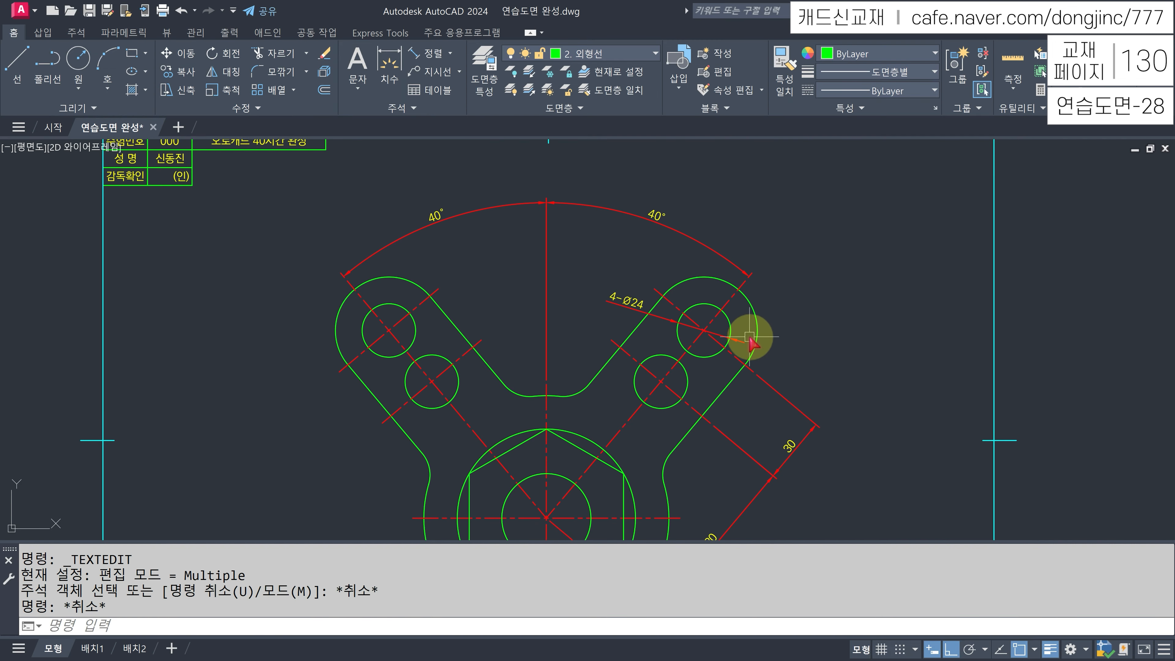
text(DRA)
key(Return)
click(758, 319)
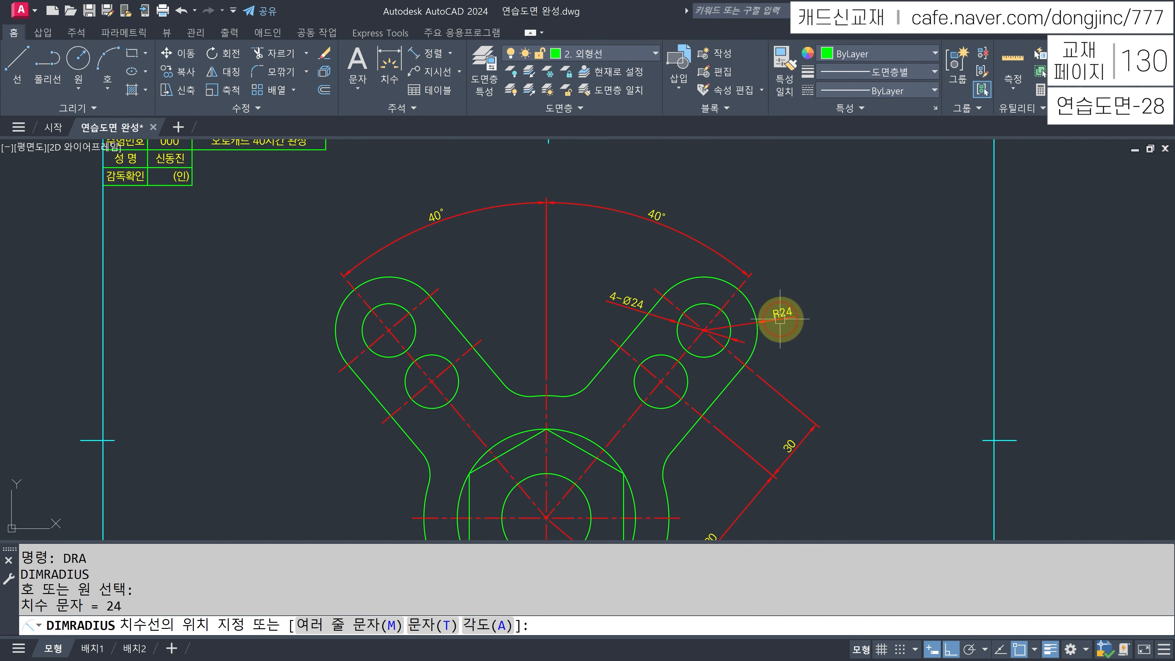
click(781, 311)
key(Escape)
key(Escape)
- Turn off the forced dimension line for the radius dimension on the right arm's rounded end
scroll(787, 338, up, 3)
click(647, 284)
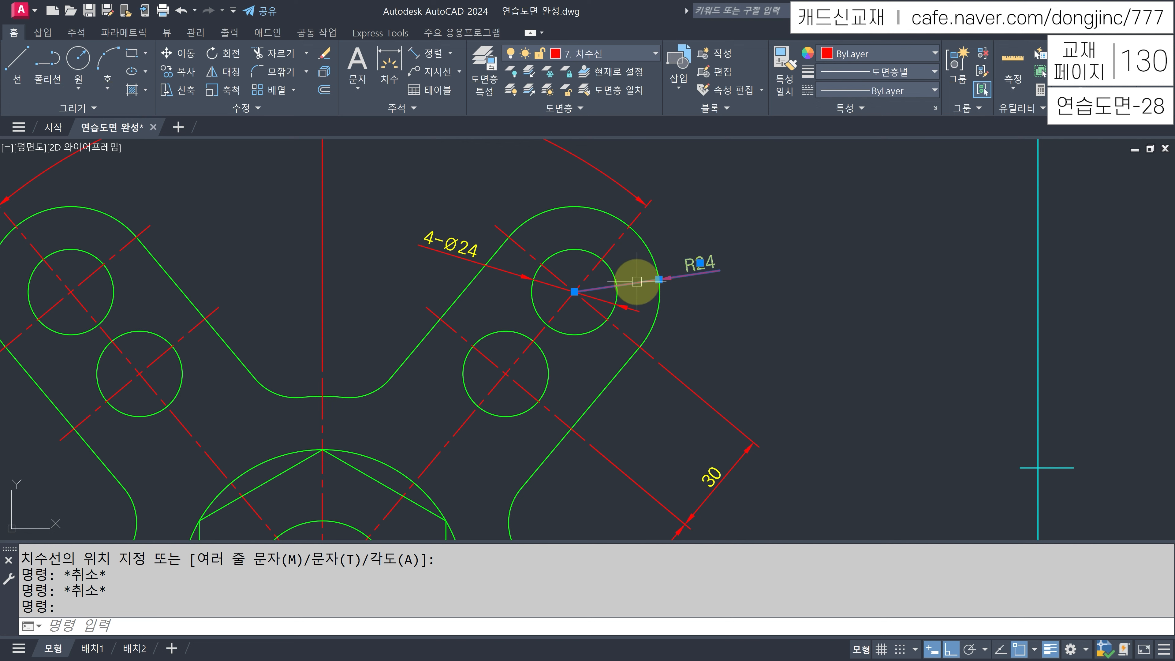
key(ctrl+1)
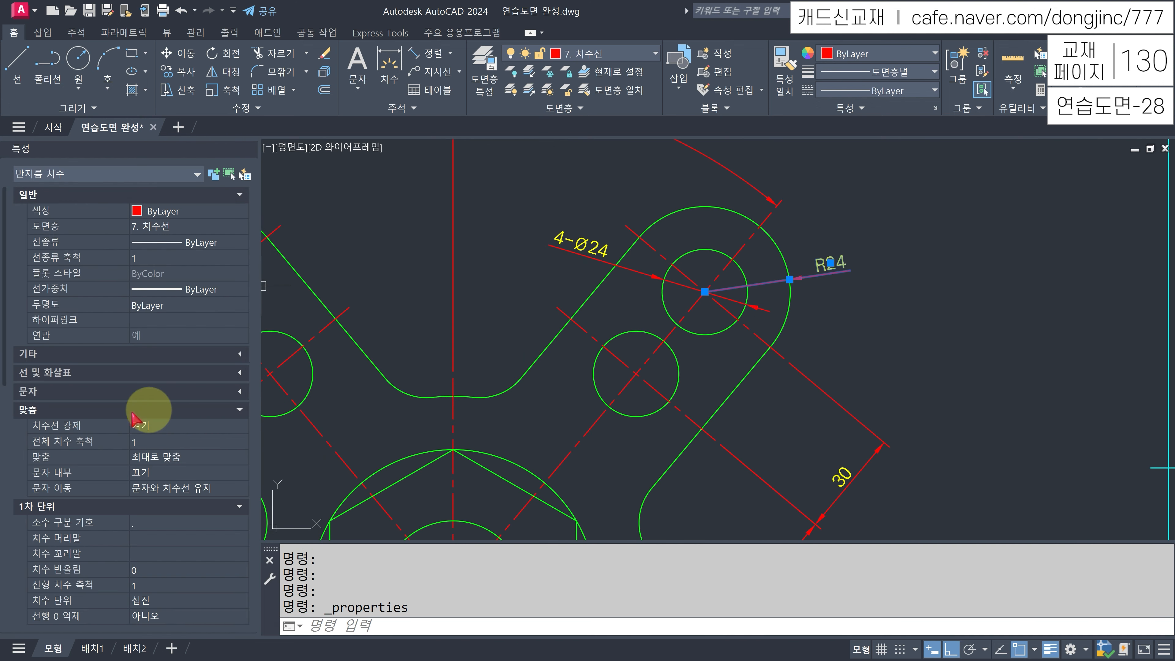
click(234, 426)
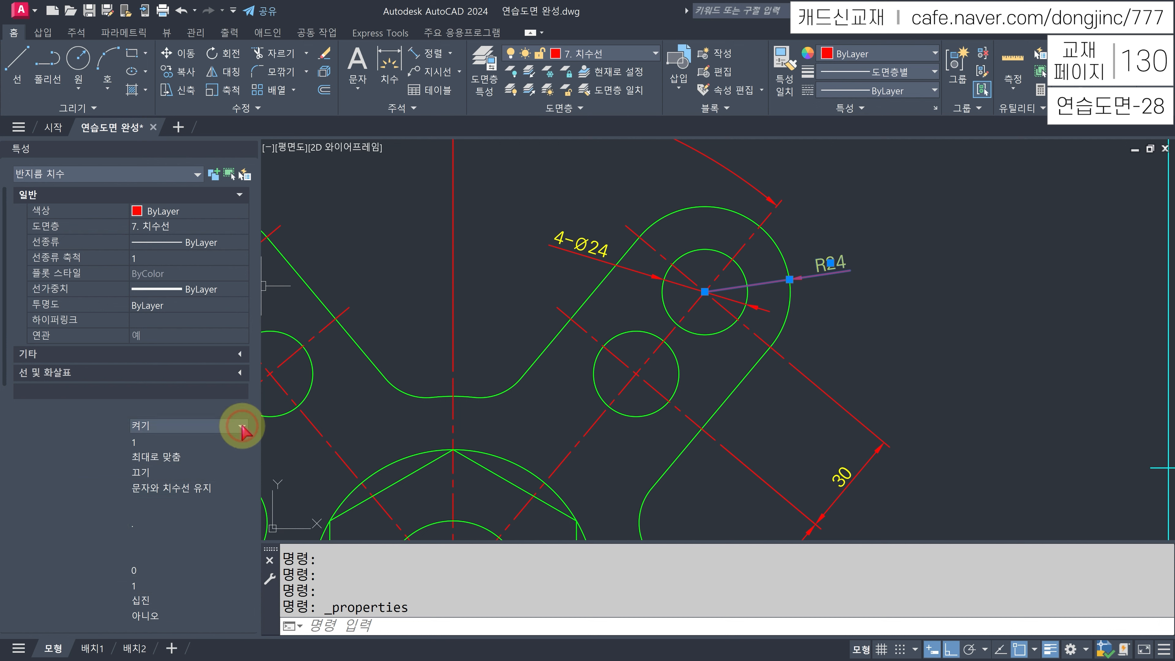
click(241, 426)
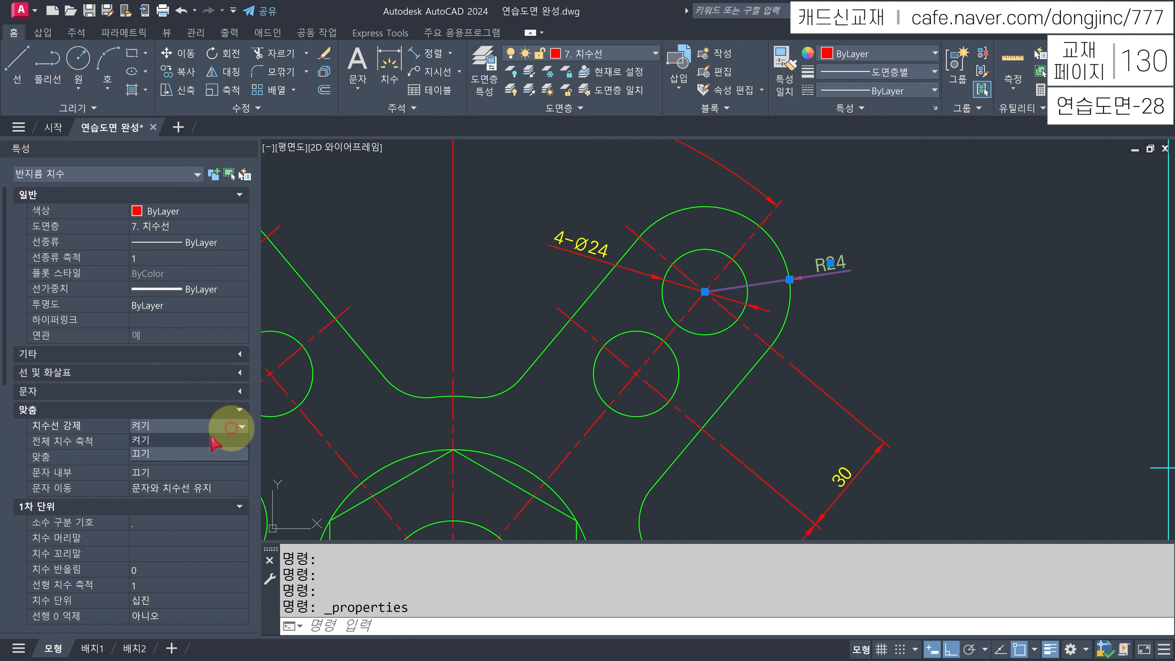
click(208, 454)
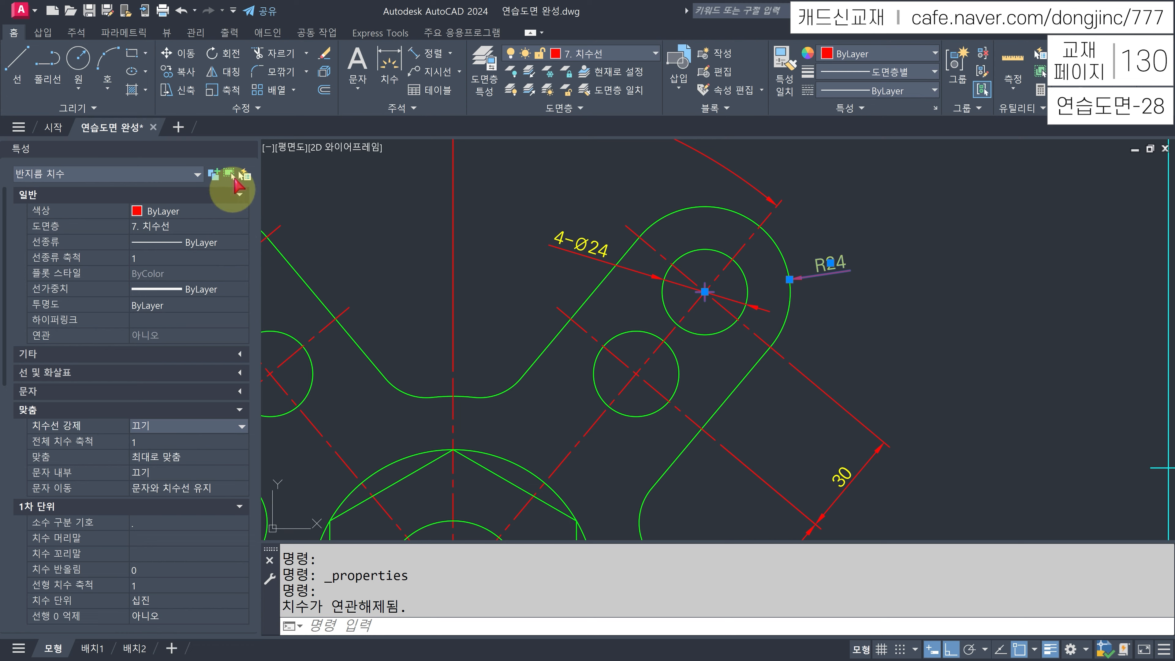
click(250, 148)
key(Escape)
key(Escape)
key(Escape)
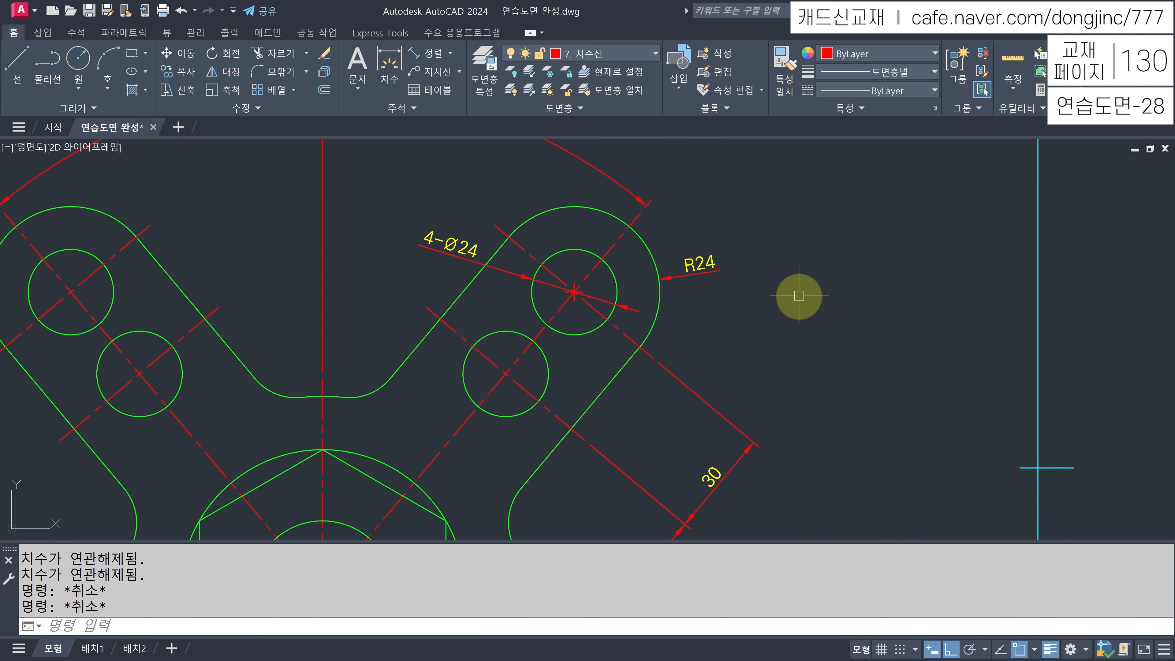
- Match the properties of the right arm's radius dimension onto the 4-Ø24 hole dimension
click(494, 271)
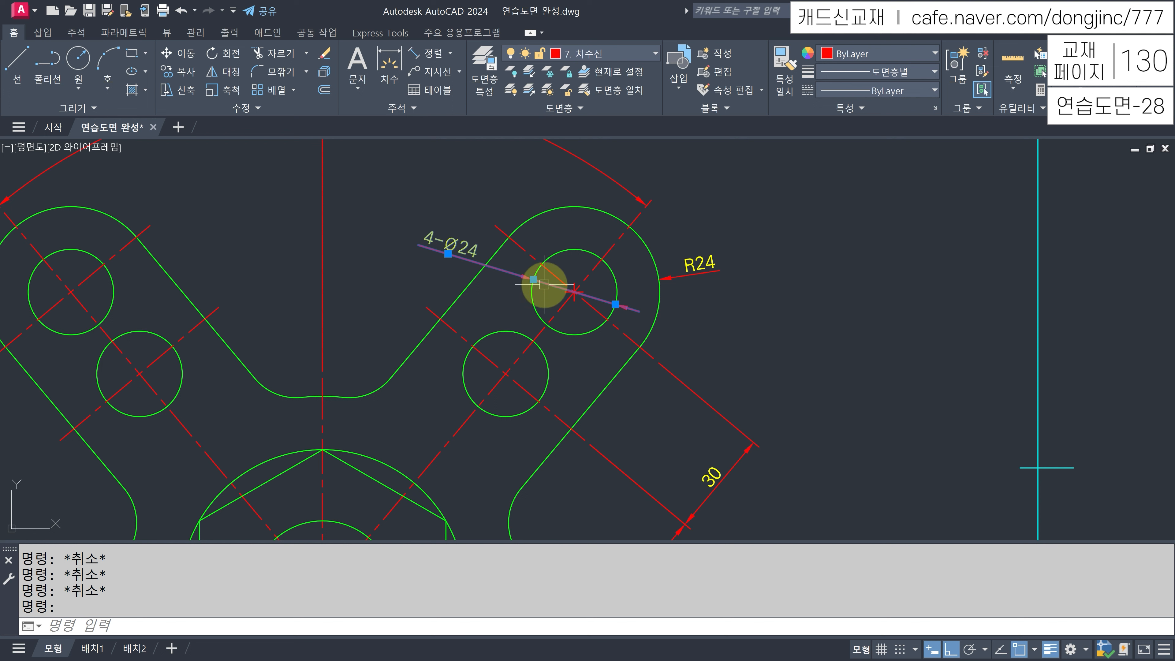
key(Escape)
key(Escape)
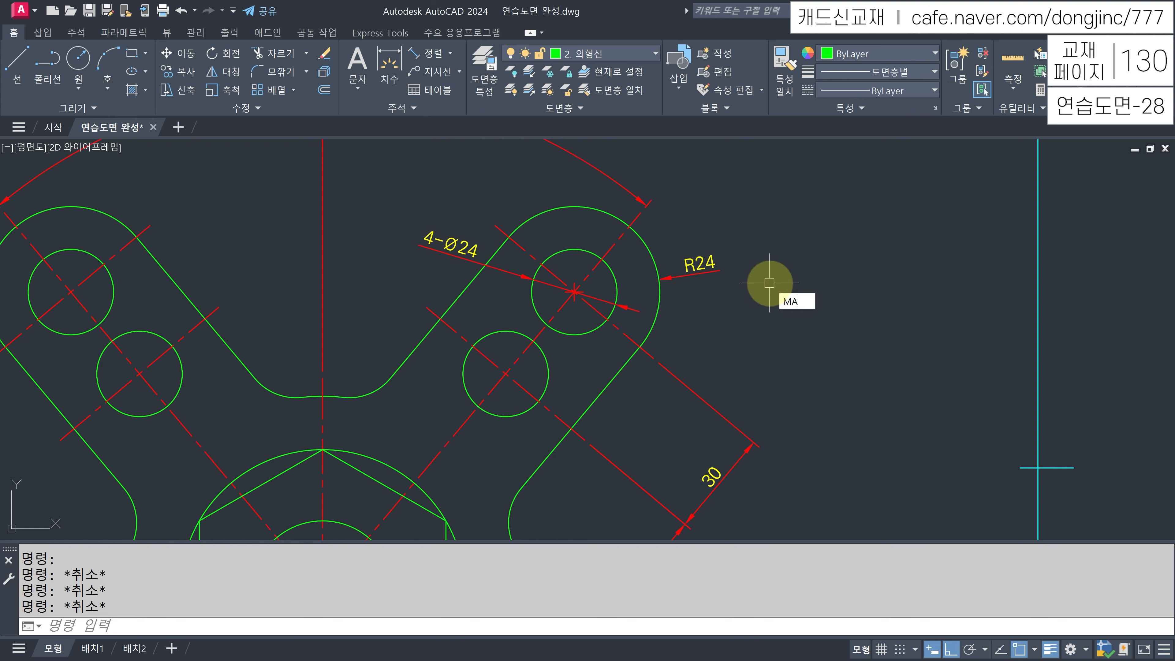
text(MA)
key(Return)
click(695, 264)
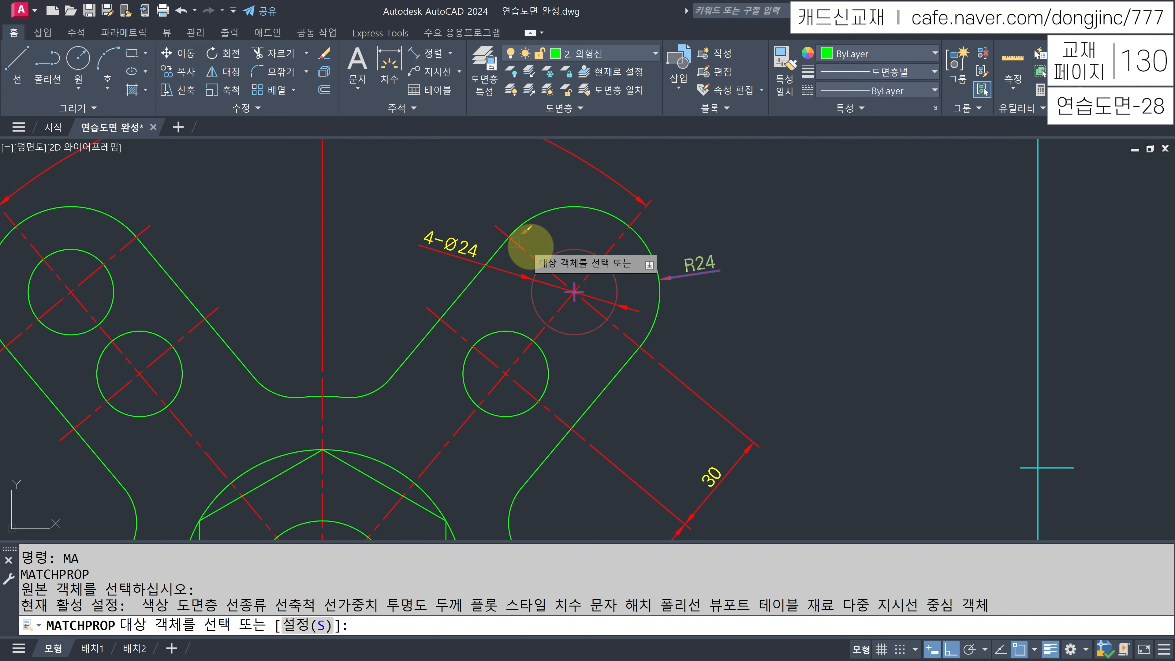
click(437, 248)
key(Return)
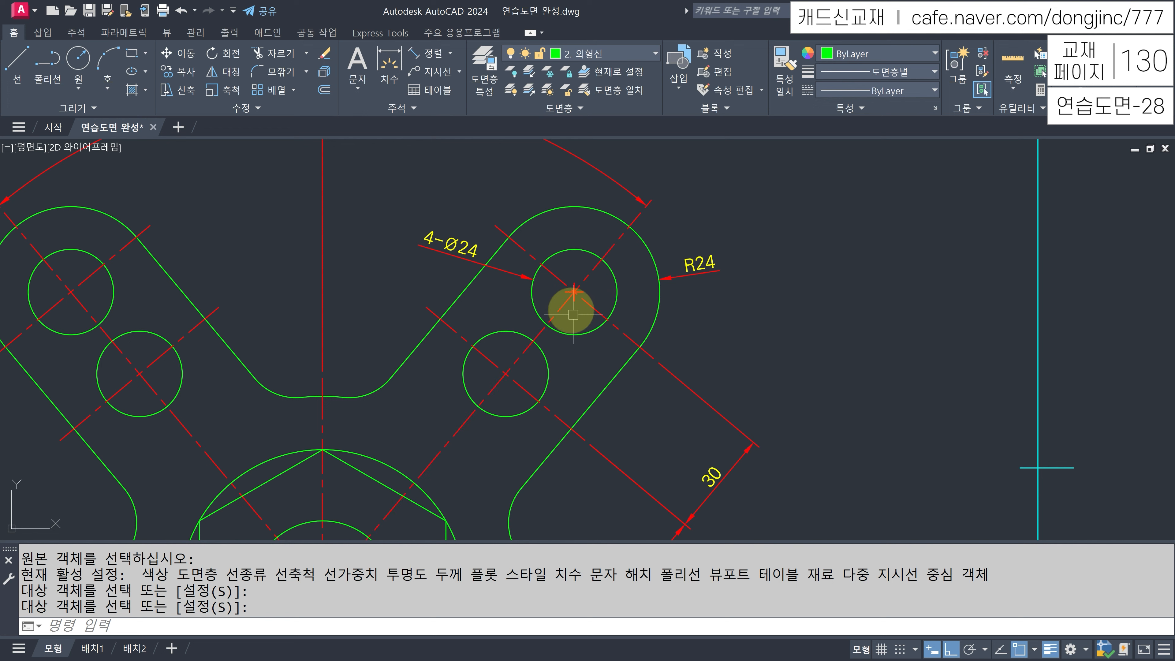
key(Return)
- Set the center mark to None for both the right arm's radius dimension and the 4-Ø24 hole dimension
click(690, 273)
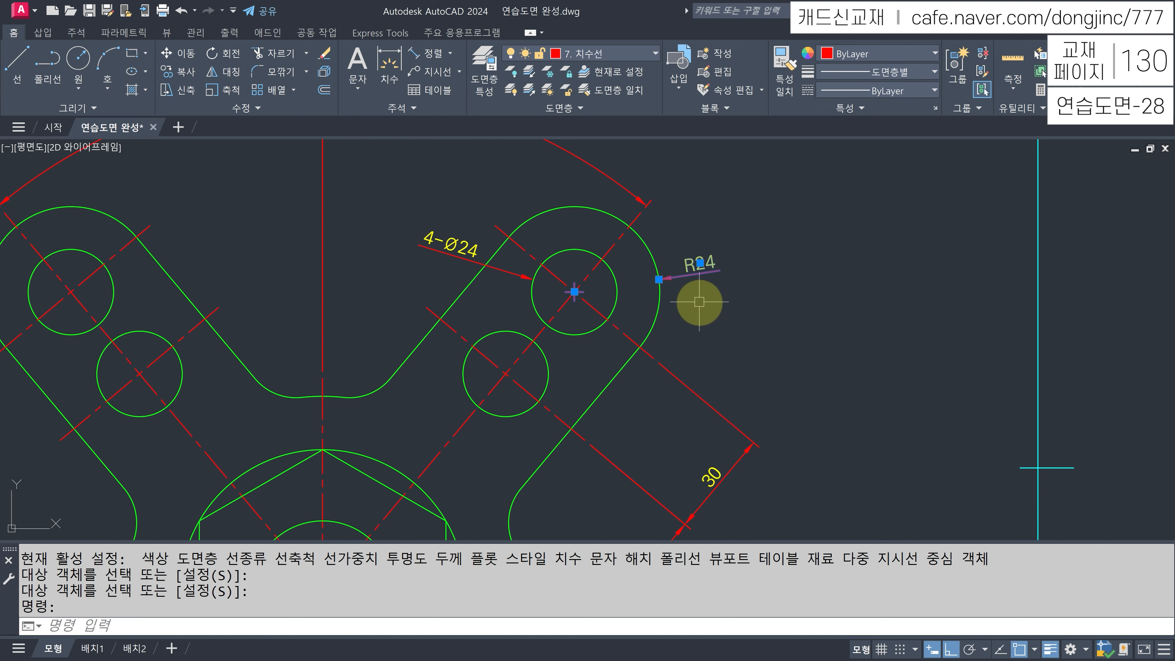
key(ctrl+1)
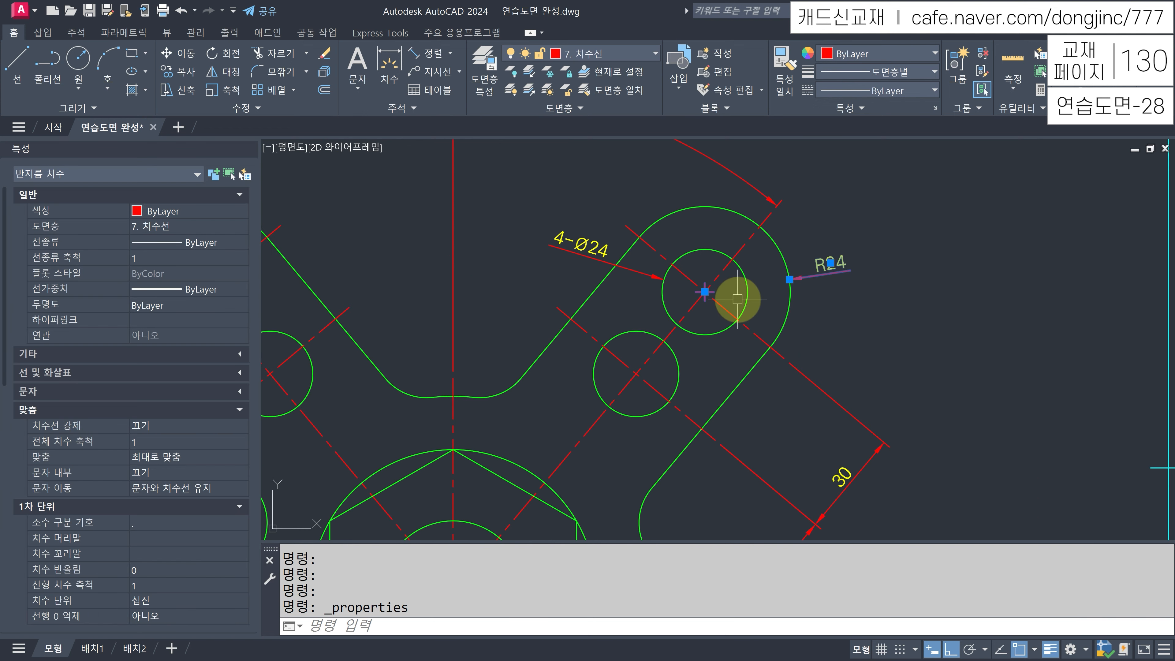
click(240, 373)
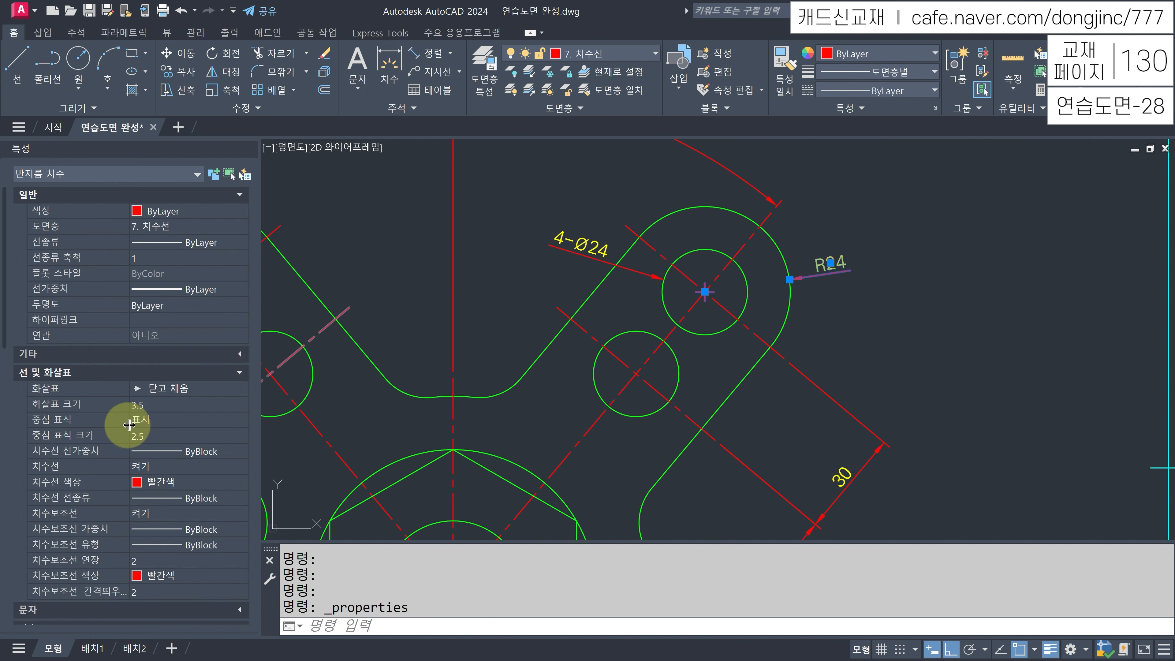
click(223, 418)
click(223, 417)
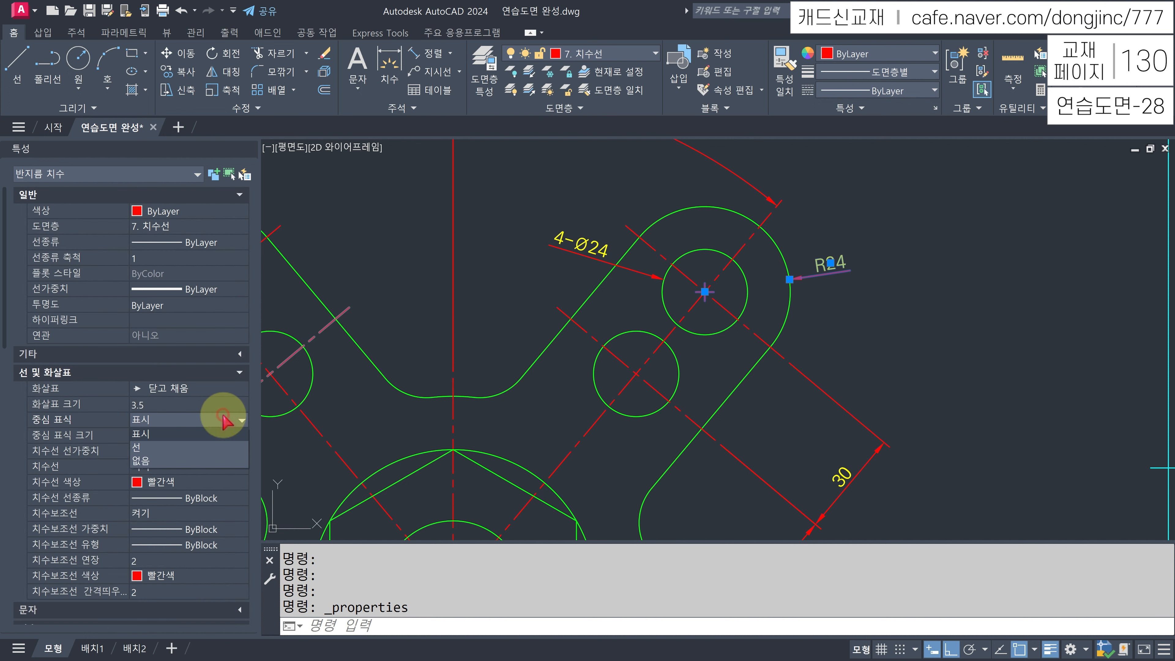
click(164, 463)
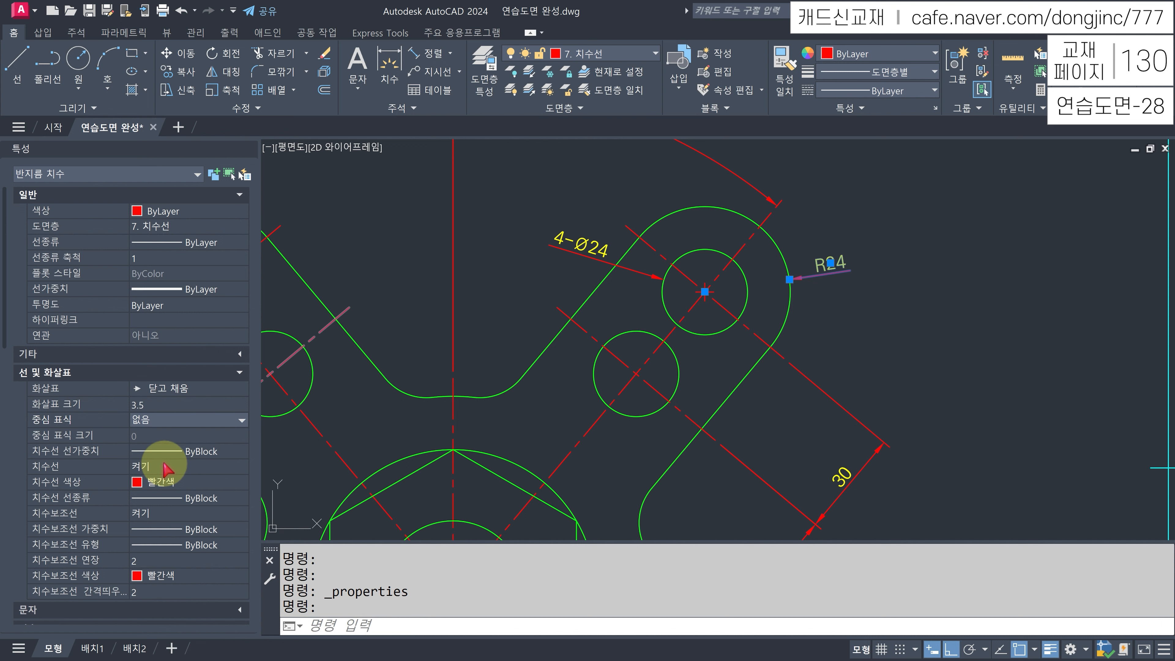
click(558, 251)
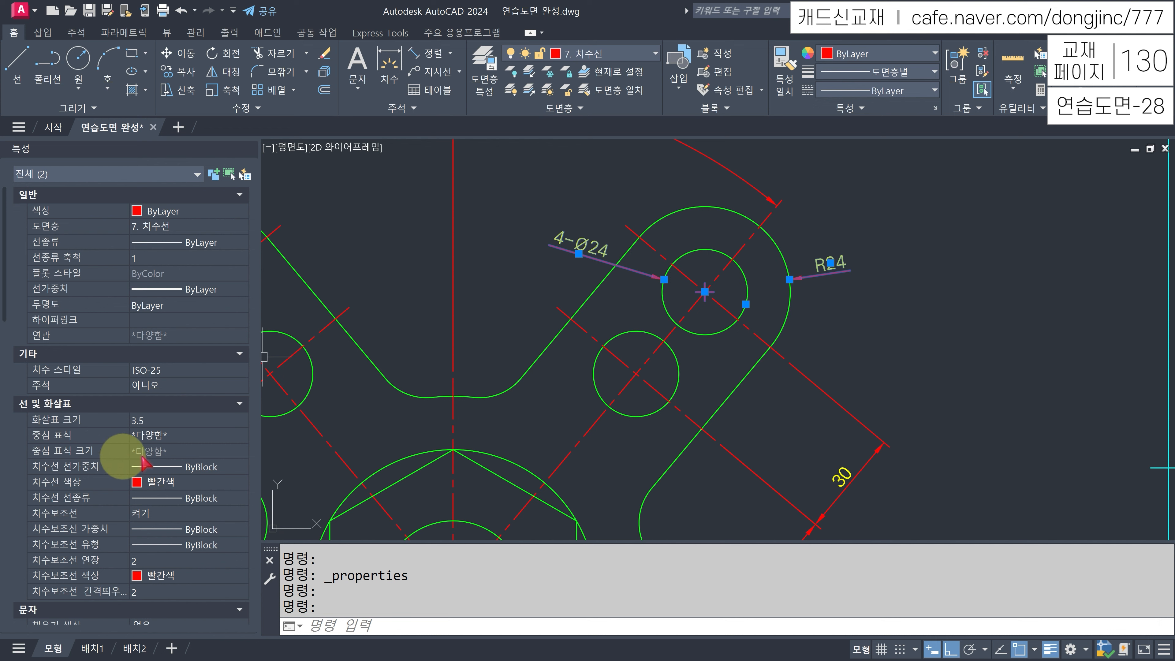
click(181, 440)
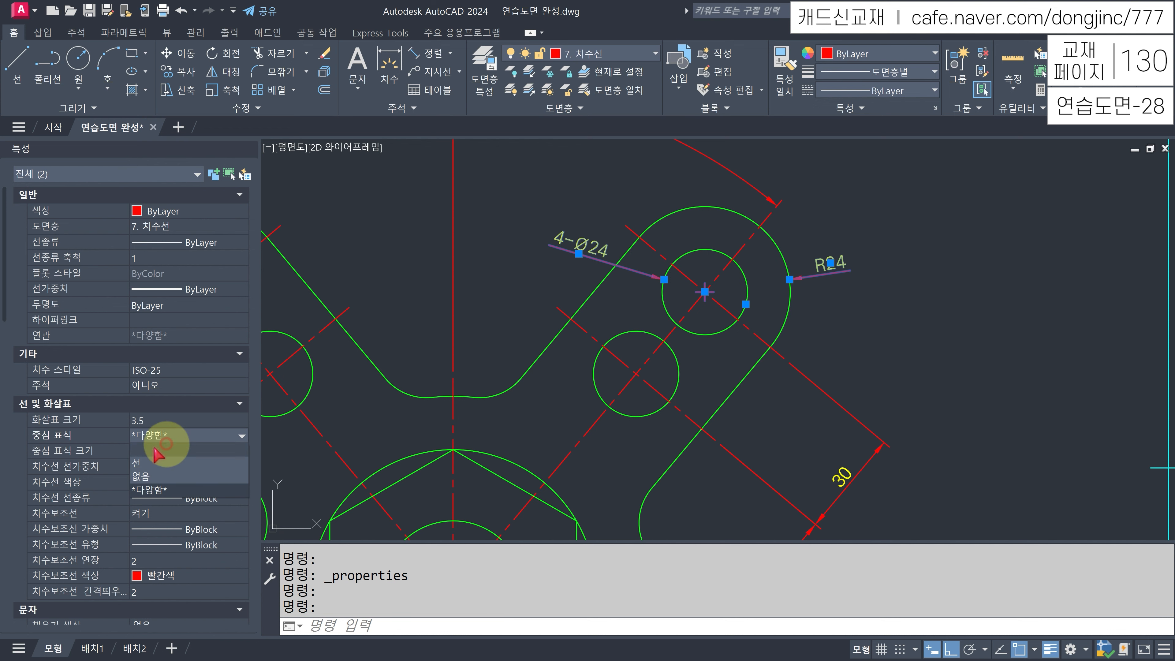
click(143, 476)
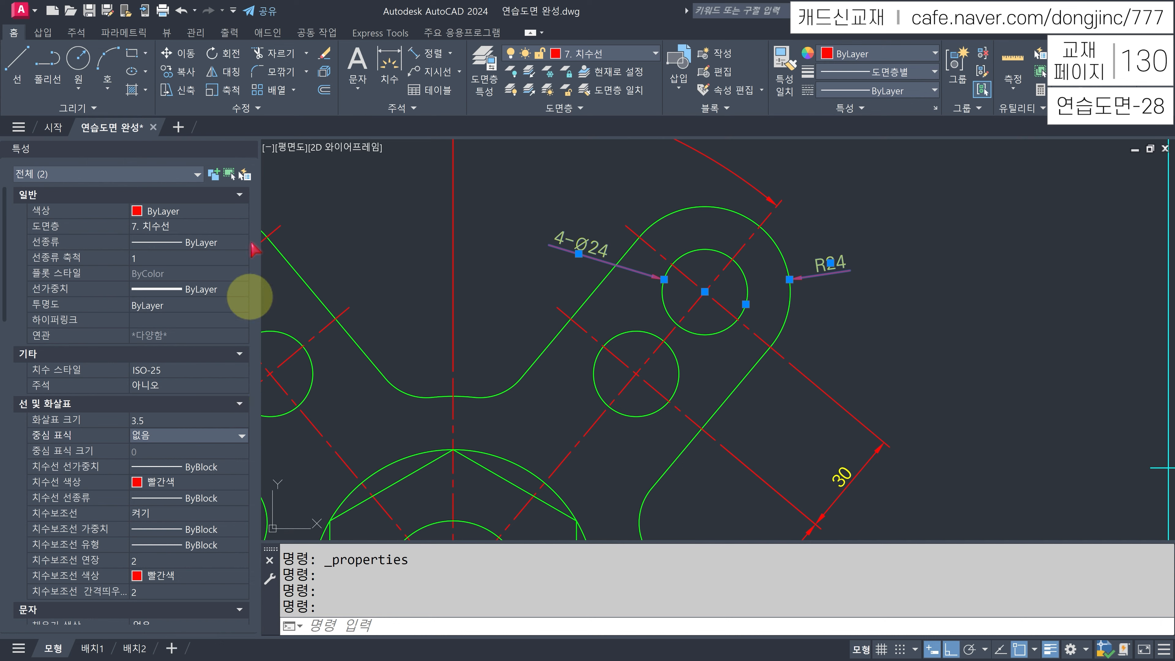
click(238, 149)
key(Escape)
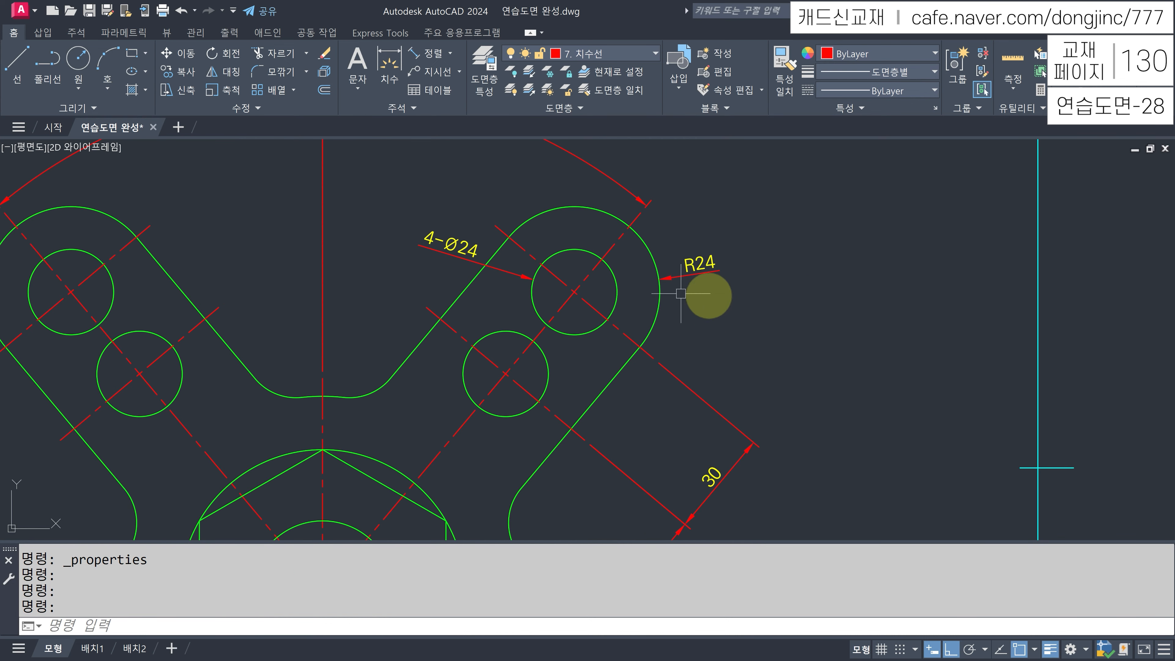
key(Escape)
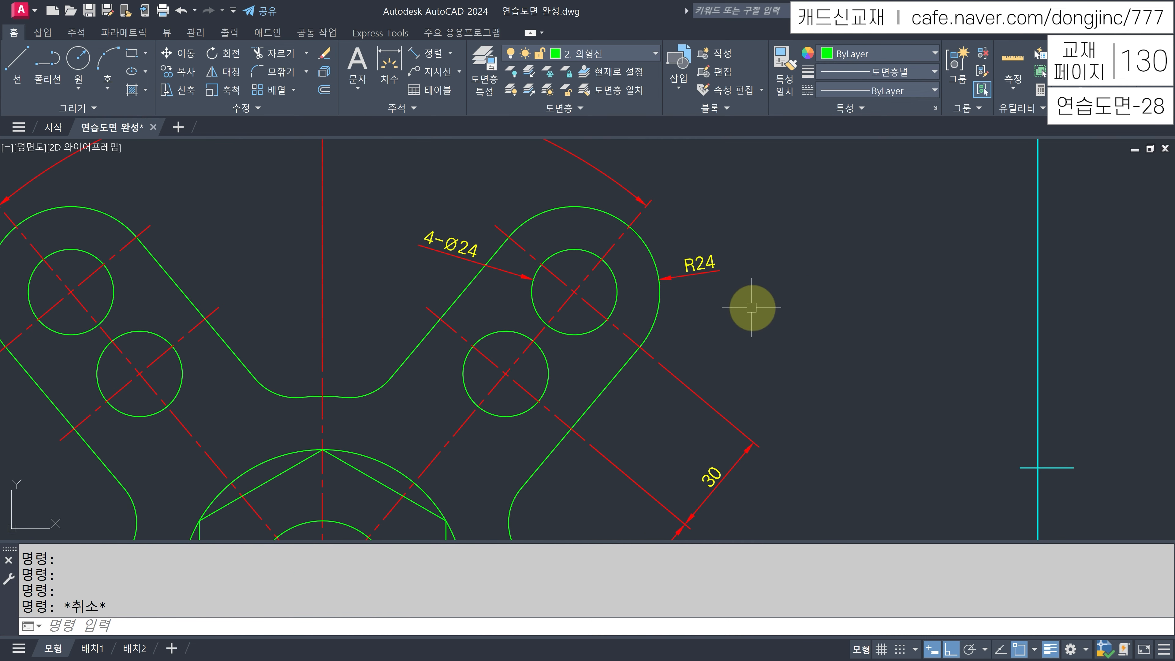
- Add diameter dimensions to the central hole and to the circle around the hexagon, with their texts at the lower left of each circle
scroll(752, 307, down, 3)
middle_drag(617, 451, 718, 263)
text(DDI)
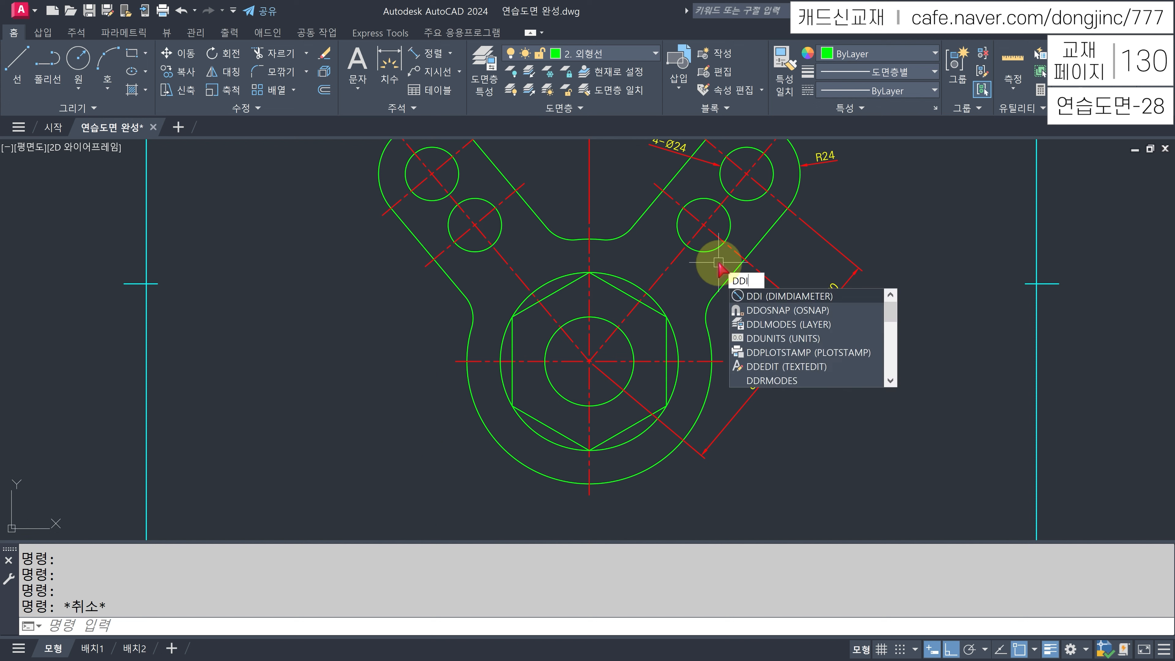
key(Return)
click(553, 387)
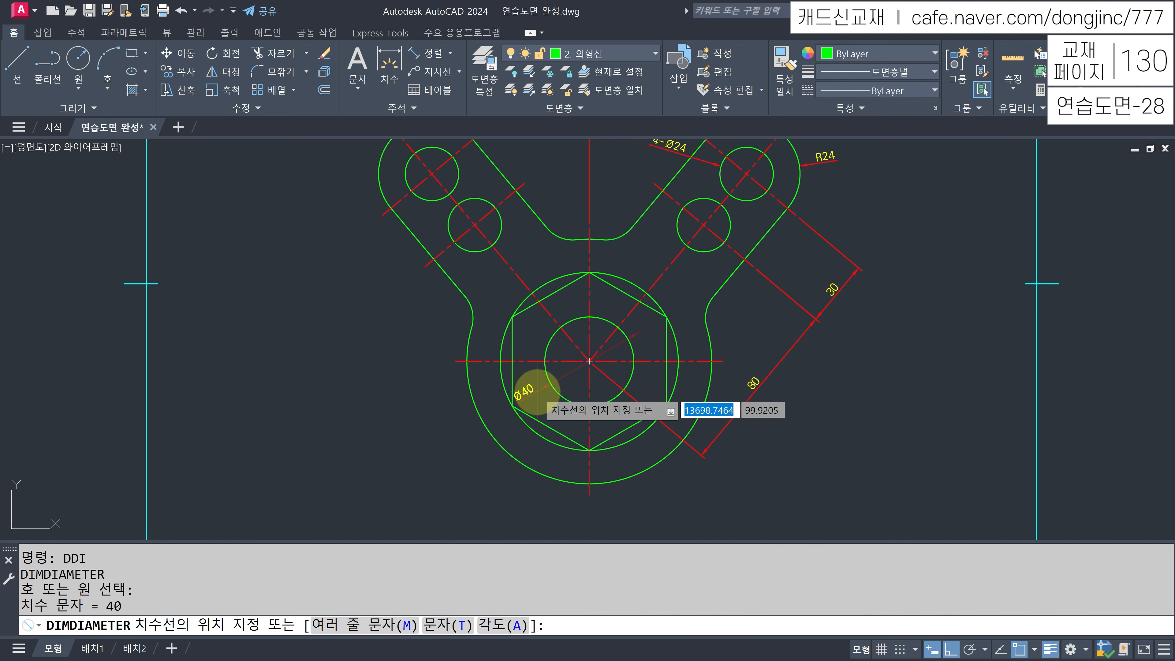
click(537, 391)
key(Return)
click(532, 426)
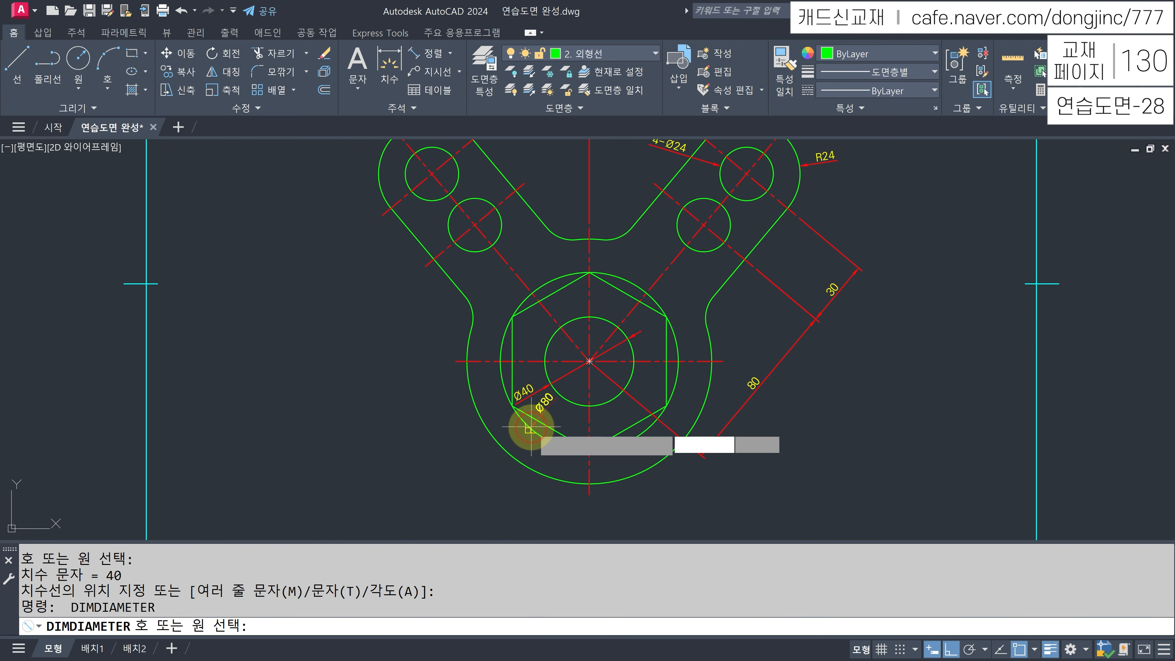
click(513, 435)
key(Return)
click(502, 453)
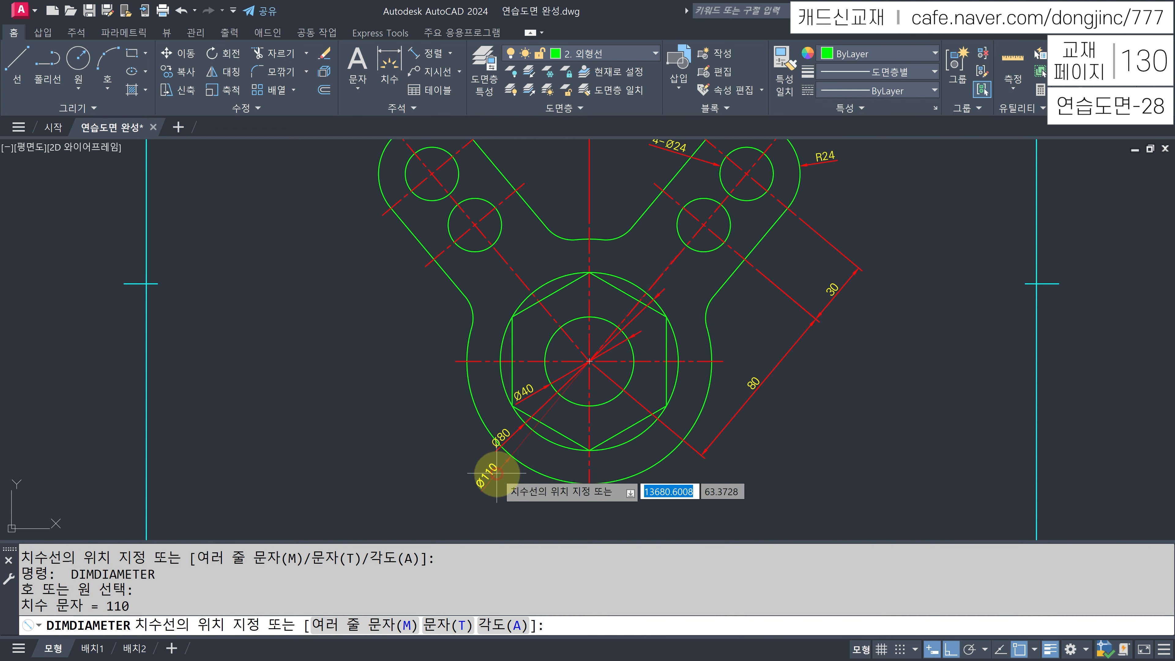
click(495, 471)
key(Escape)
click(495, 470)
text(E)
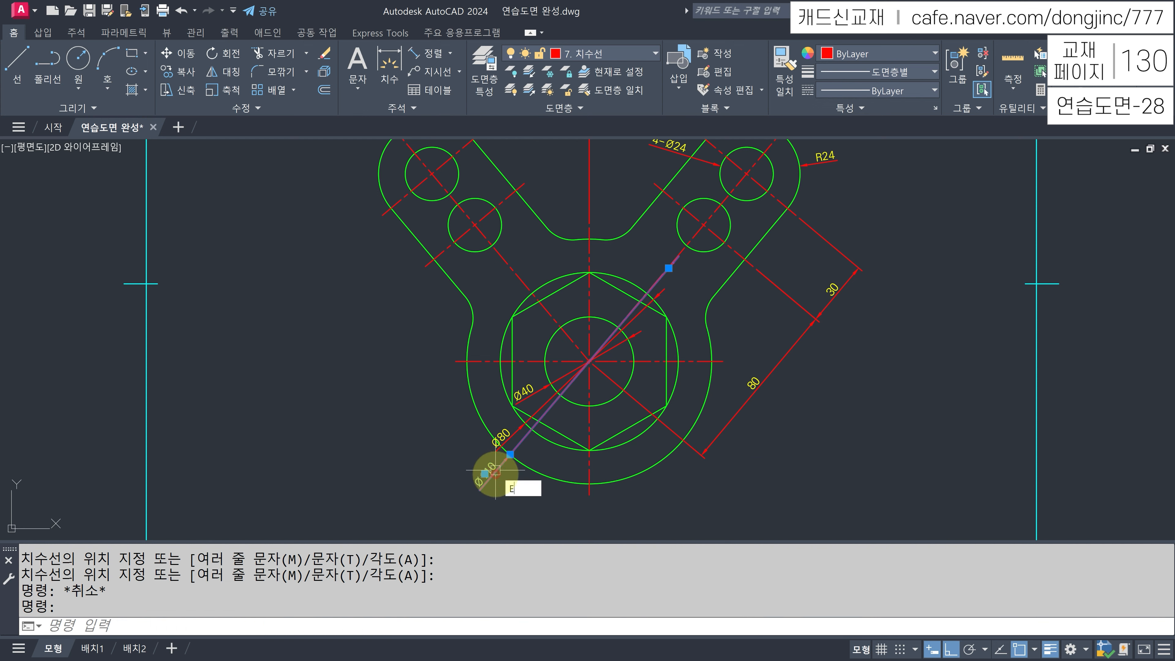
key(Return)
- Add a radius dimension to the body's large outer arc, with its text outside the arc at its lower left
text(DRA)
key(Return)
click(507, 455)
click(503, 471)
key(Escape)
key(Escape)
- Match the properties of the right arm's radius dimension onto the two central diameter dimensions and the large arc's radius dimension
middle_drag(826, 336, 818, 359)
text(MA)
key(Return)
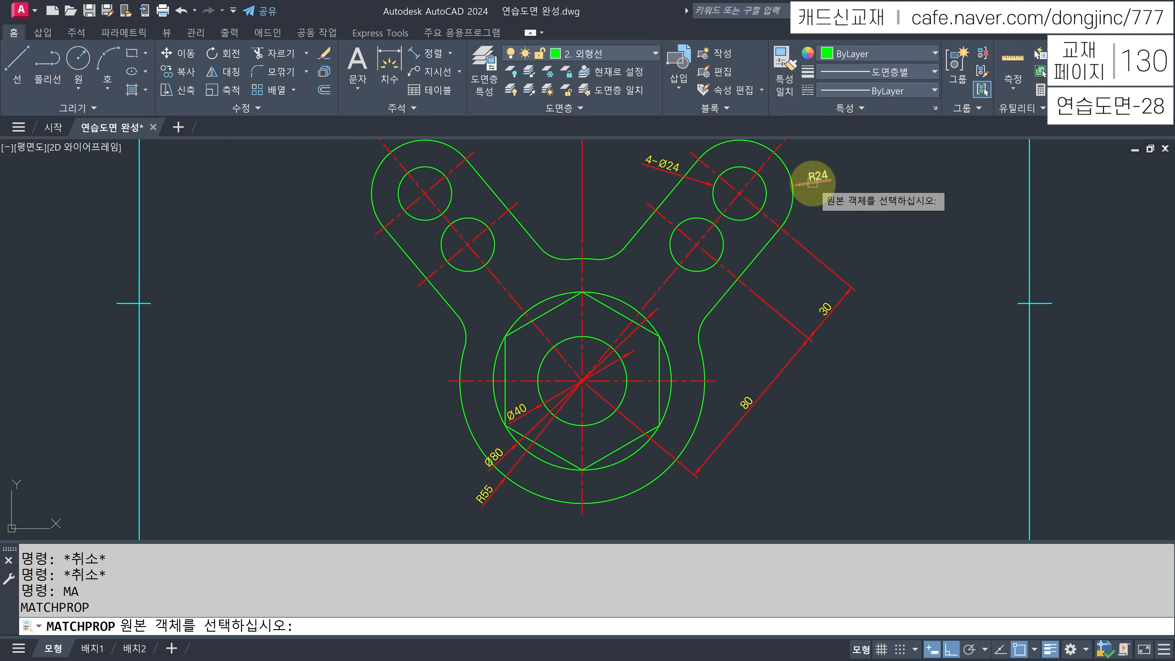
click(813, 181)
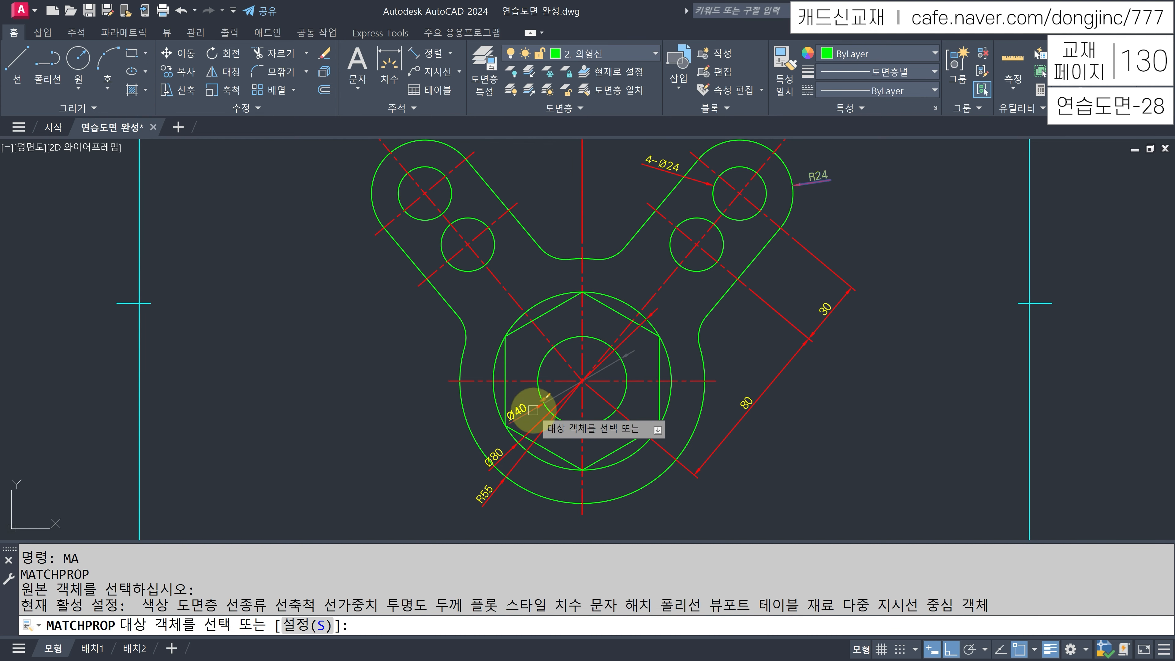
click(540, 424)
click(538, 425)
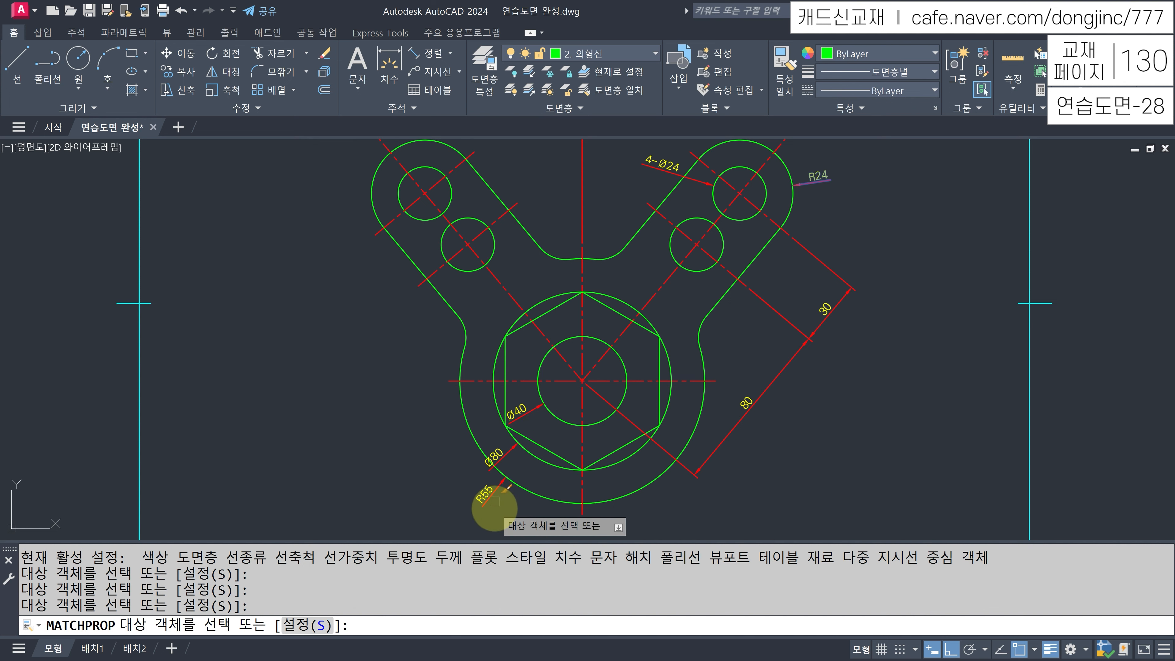
click(495, 502)
key(Escape)
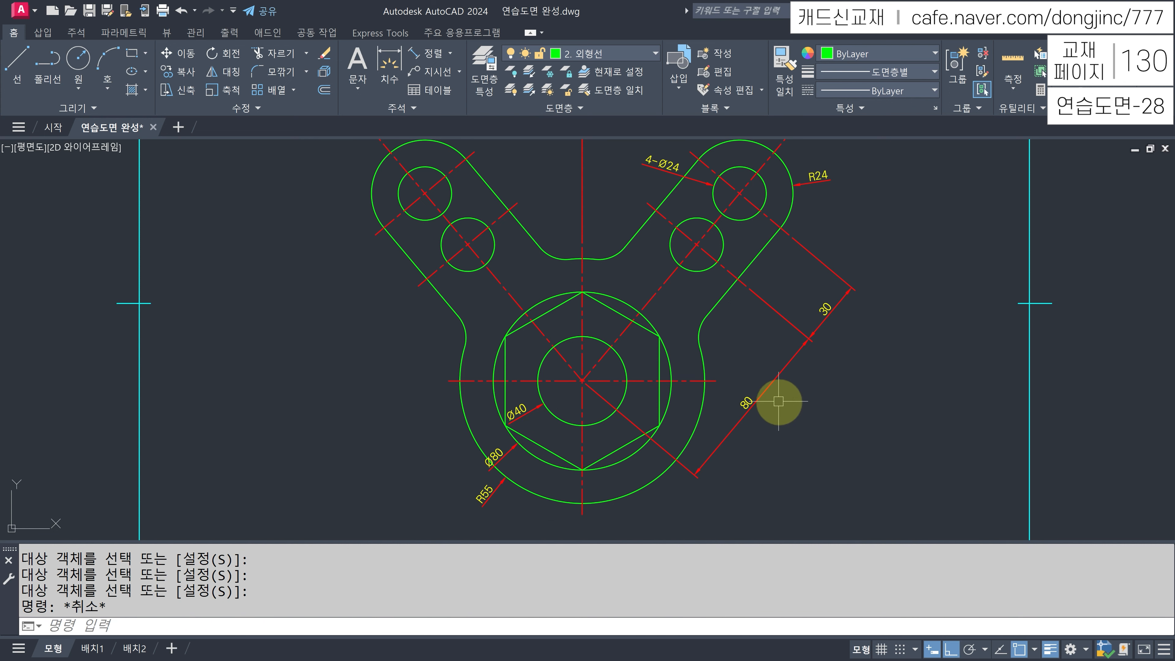
- Add a multiline text note above the title block with the heading "주서" and the line "1. 도시되고 지시없는 모깎기는 R15로 하시오."
scroll(778, 410, down, 2)
mouse_move(778, 410)
middle_down()
mouse_move(737, 419)
mouse_move(800, 414)
mouse_move(698, 327)
middle_up()
scroll(682, 415, up, 4)
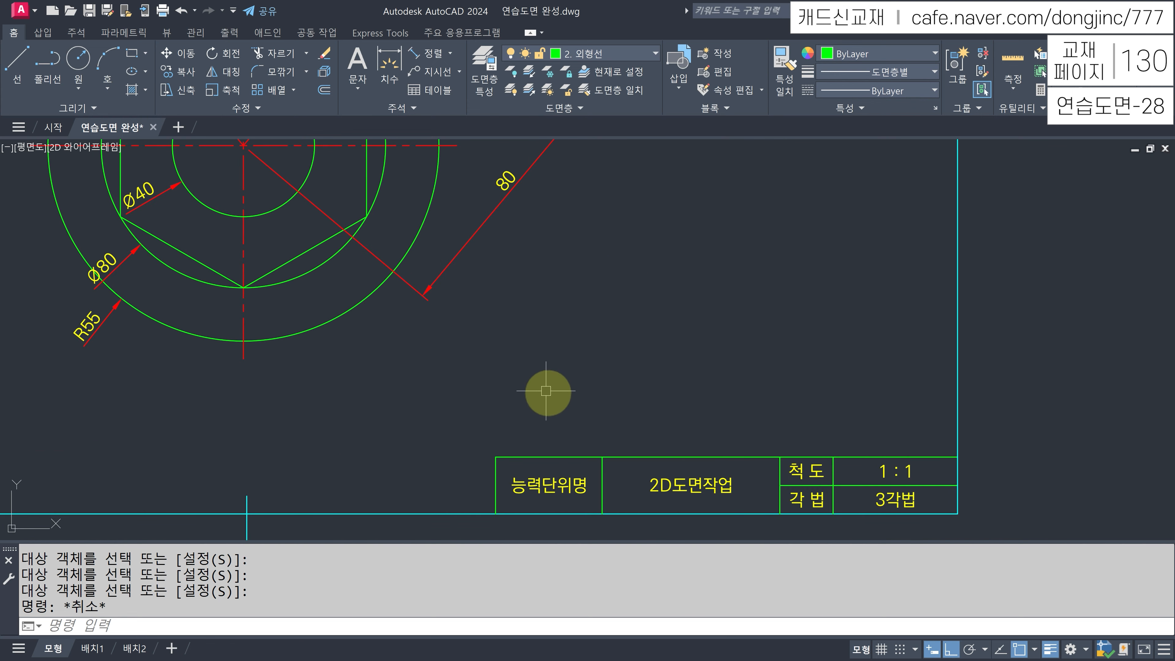
key(Return)
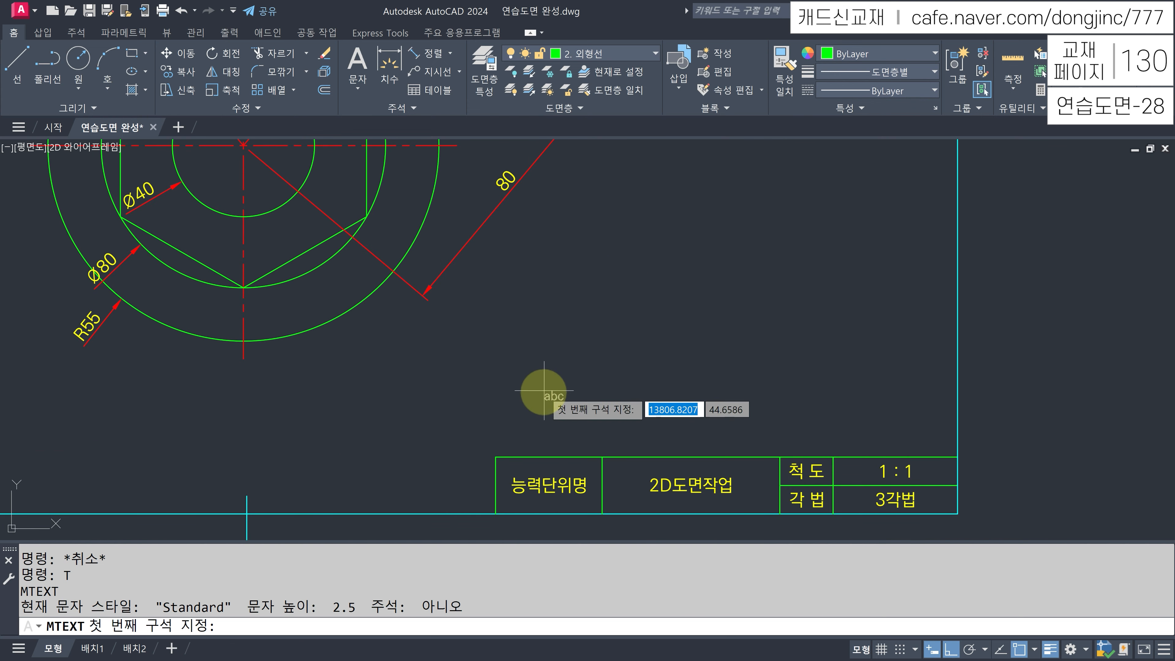
click(497, 444)
click(946, 342)
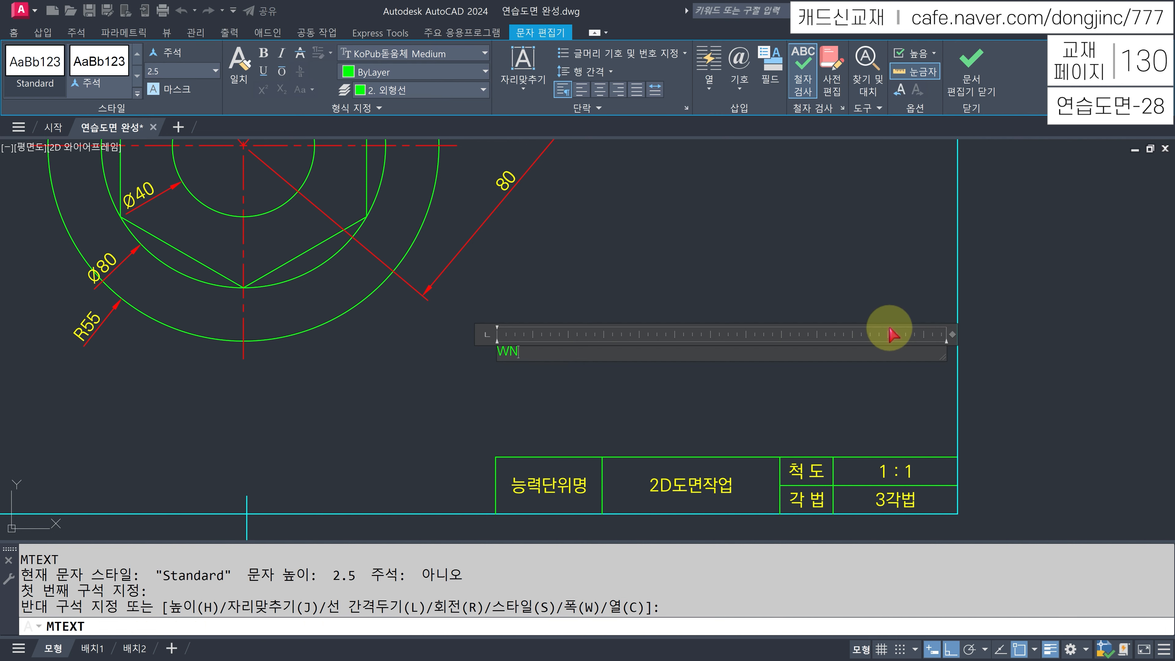
text(주서)
key(Return)
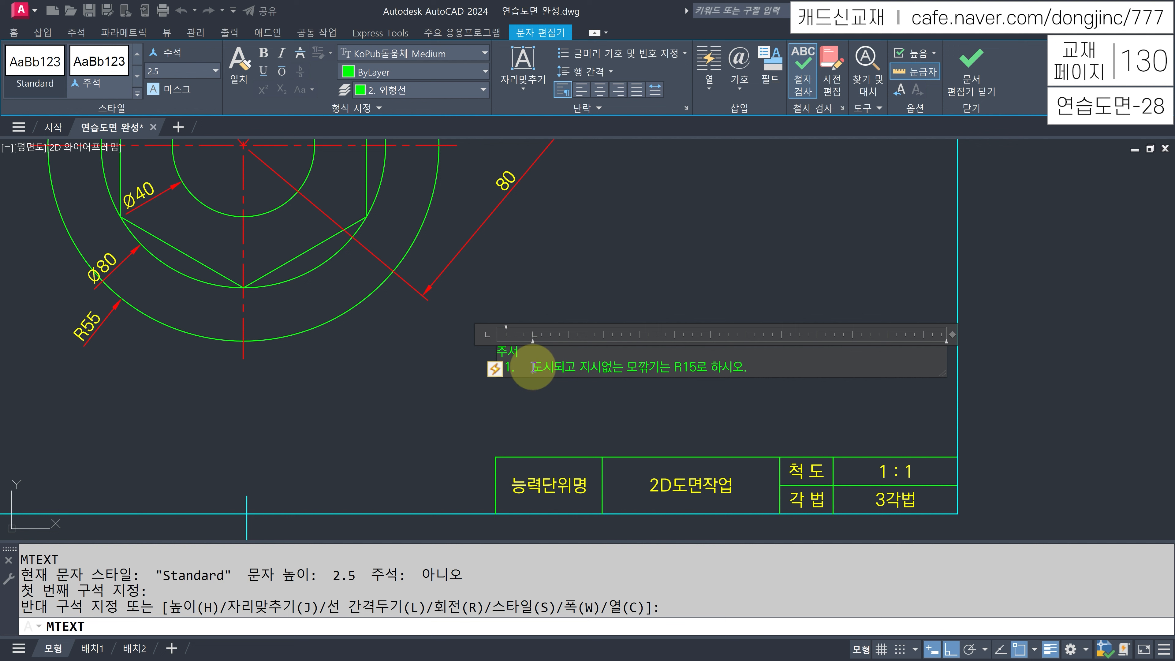
- Replace the note line's automatic list numbering with a plain-text "1." and indent the line slightly with a leading space
key(BackSpace)
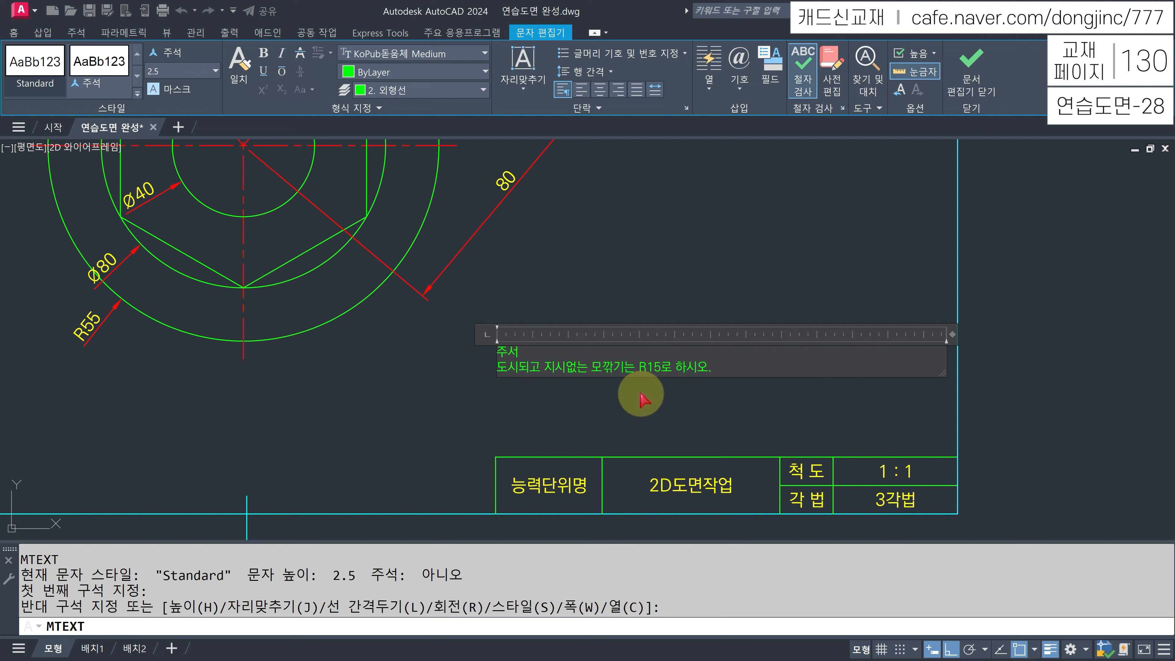
text(1.)
key(Tab)
key(ctrl+z)
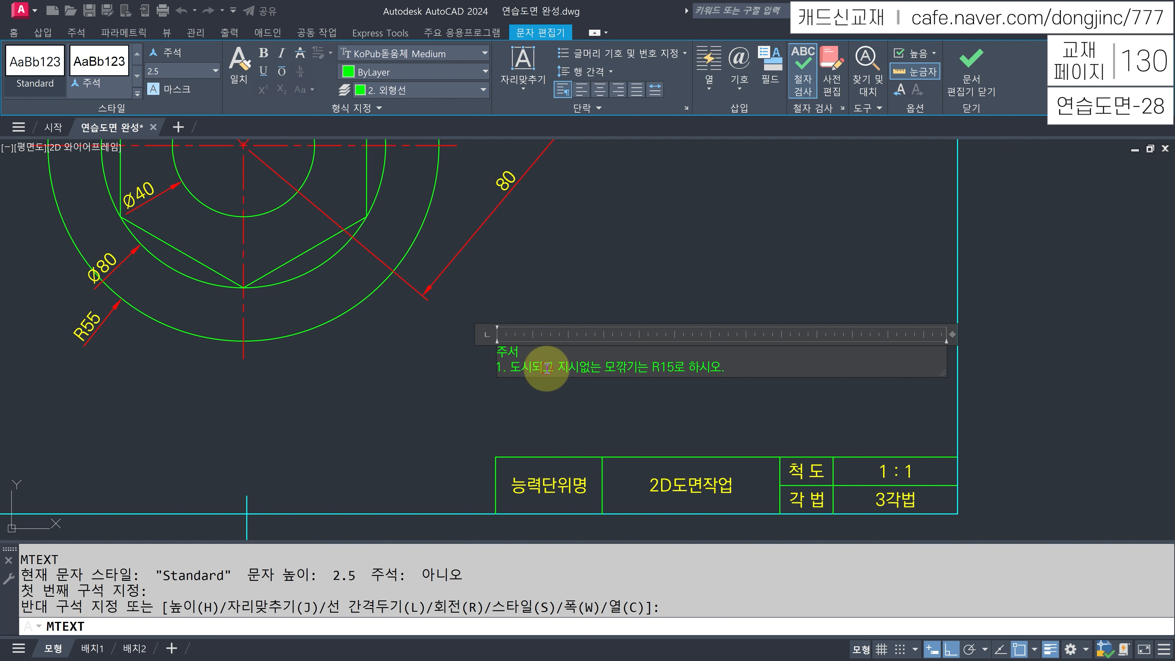
click(494, 367)
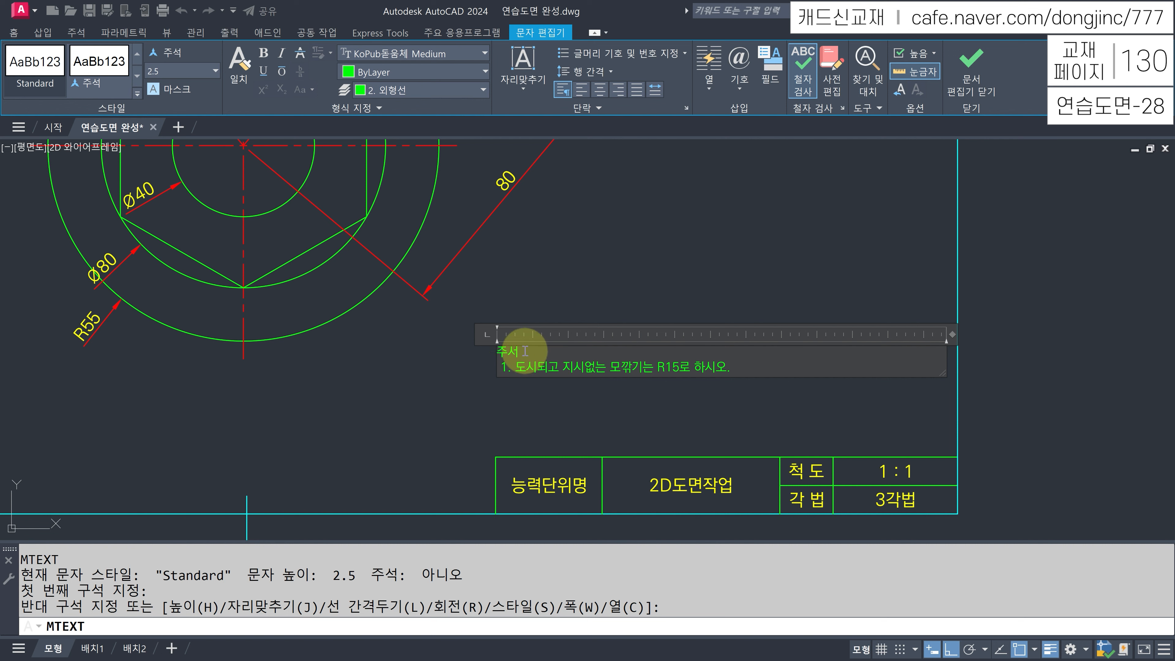
- Set the text height of the "주서" heading to 3.5 and finish the note
drag(521, 352, 498, 344)
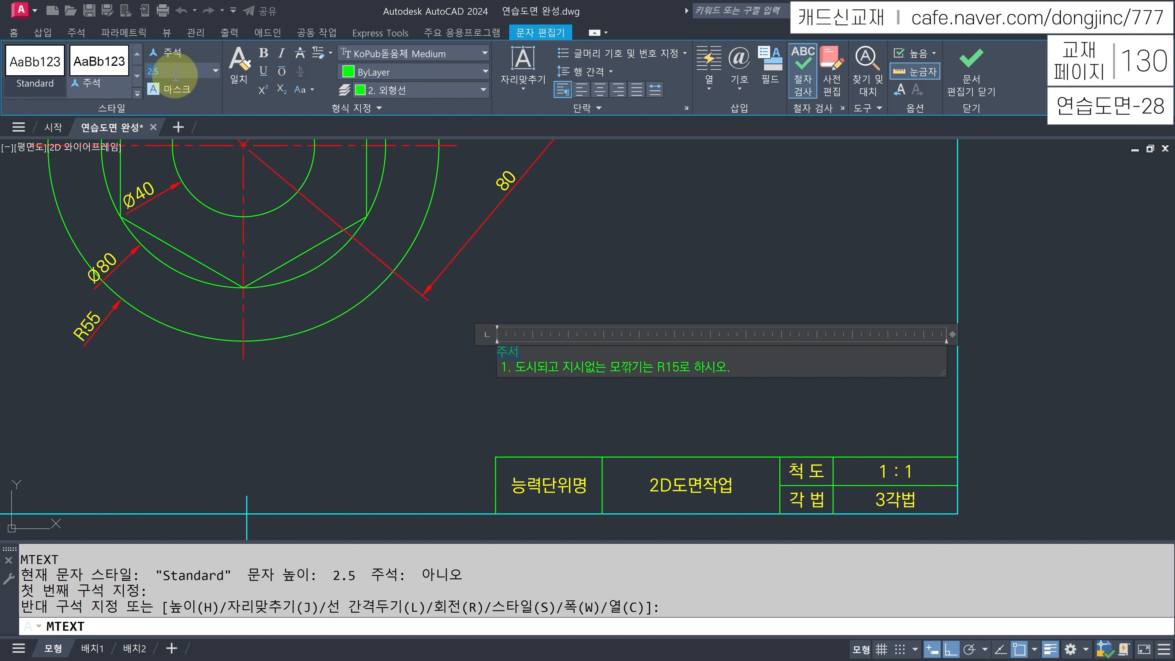
key(Return)
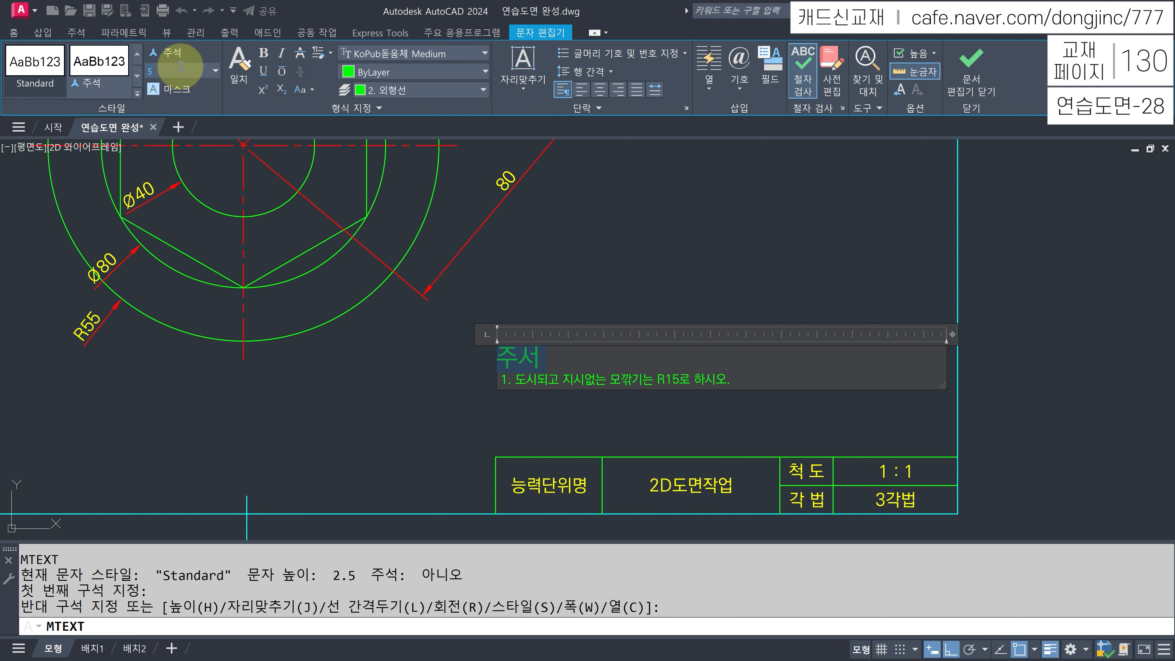
text(3.5)
key(Return)
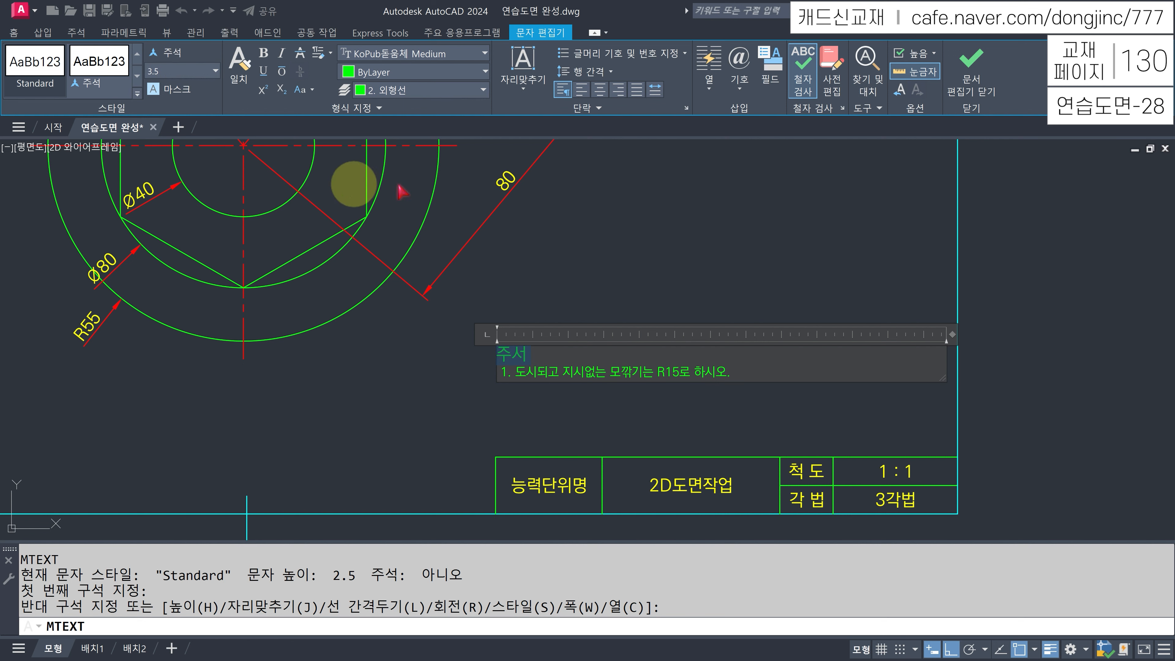
click(969, 65)
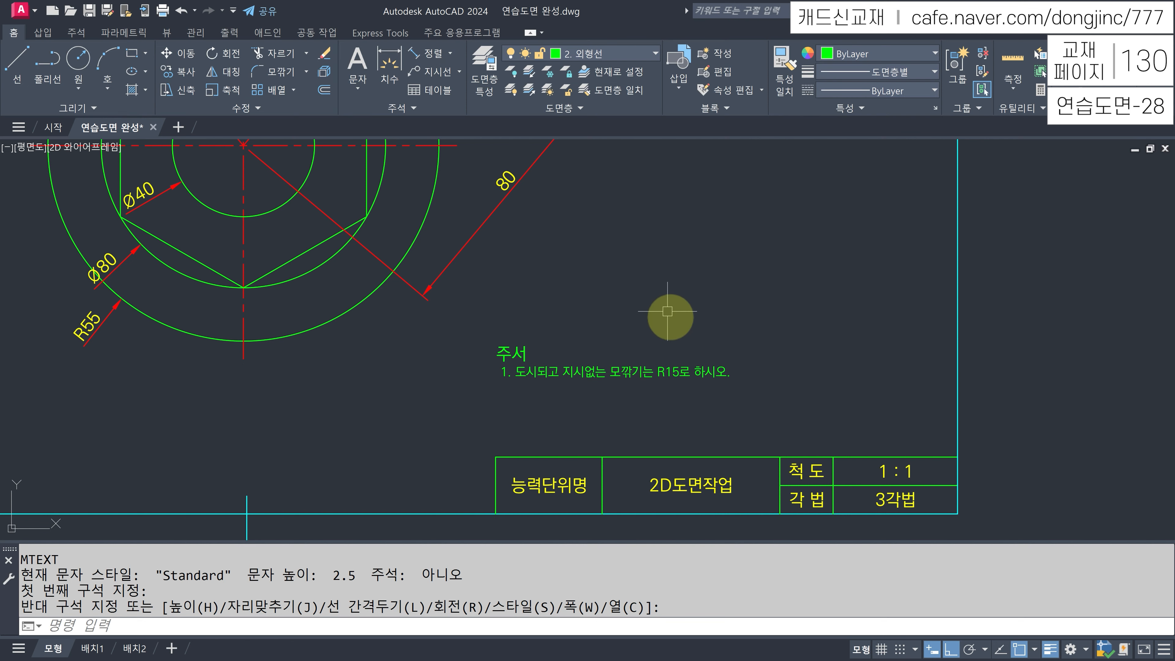
- Move the note straight down to just above the title block
click(579, 370)
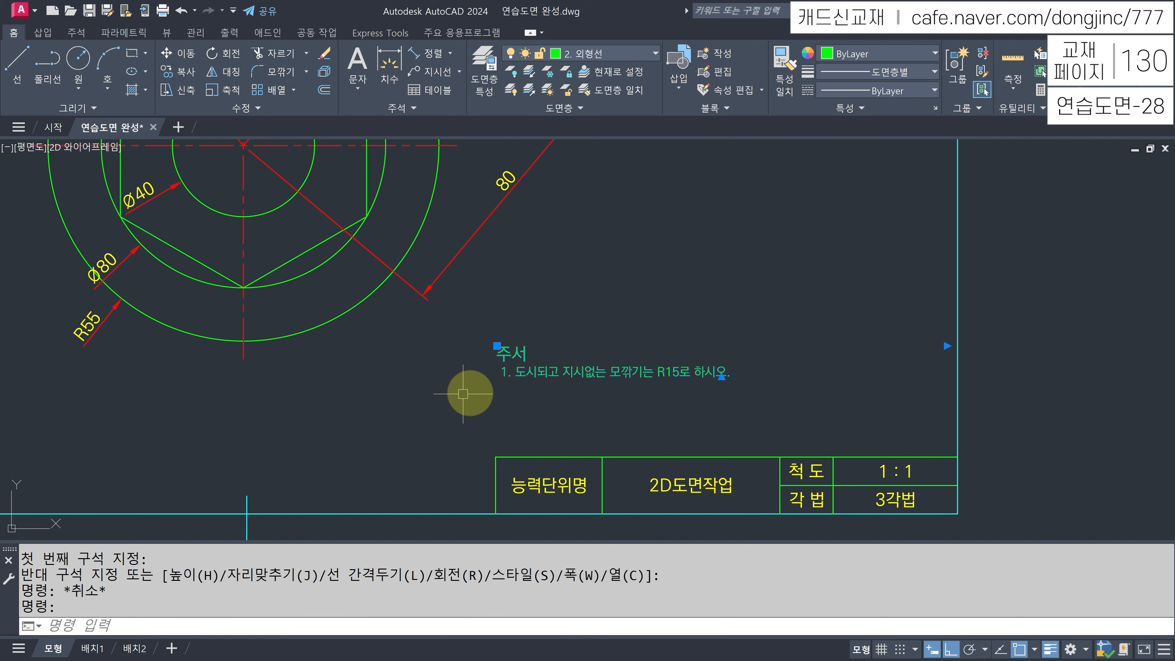
click(427, 365)
key(Escape)
key(Escape)
text(m)
key(space)
click(561, 334)
click(508, 384)
key(space)
click(436, 371)
click(434, 423)
key(Escape)
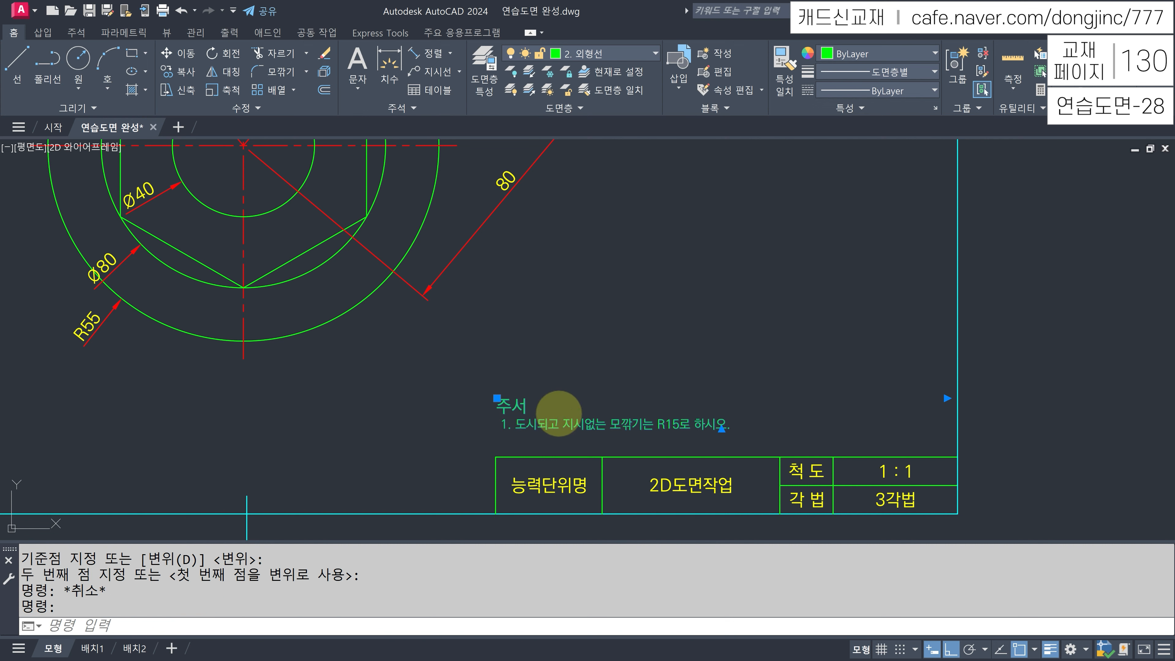
- Set the paragraph line spacing of the whole note to Multiple (다중) at 1.2
double_click(571, 417)
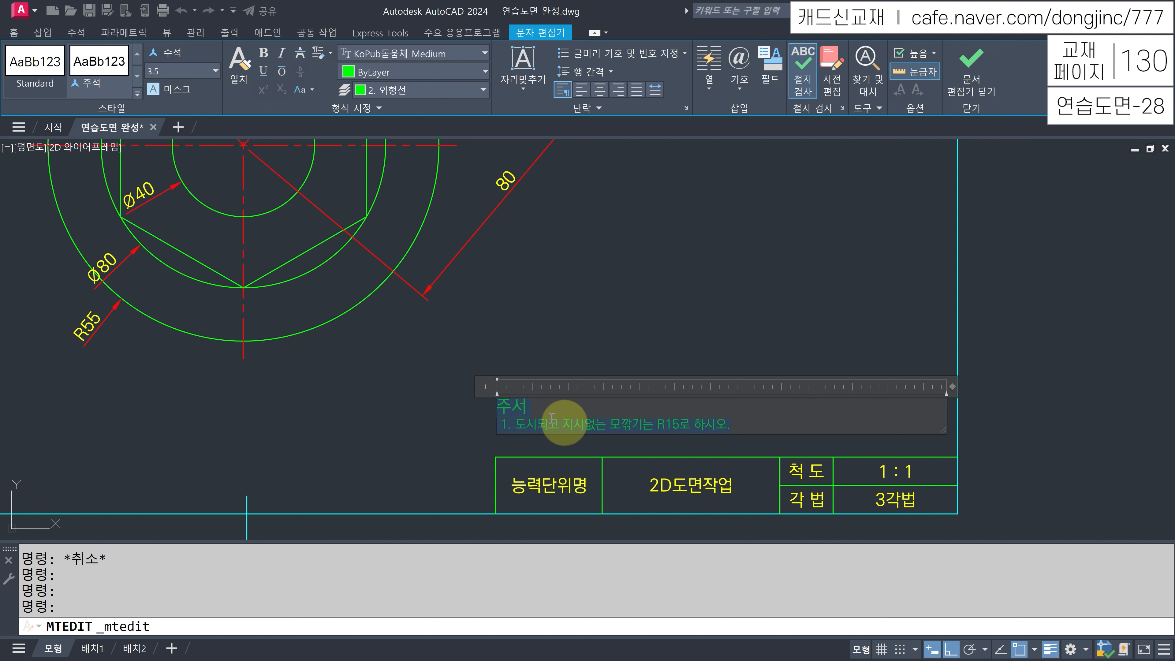
click(601, 71)
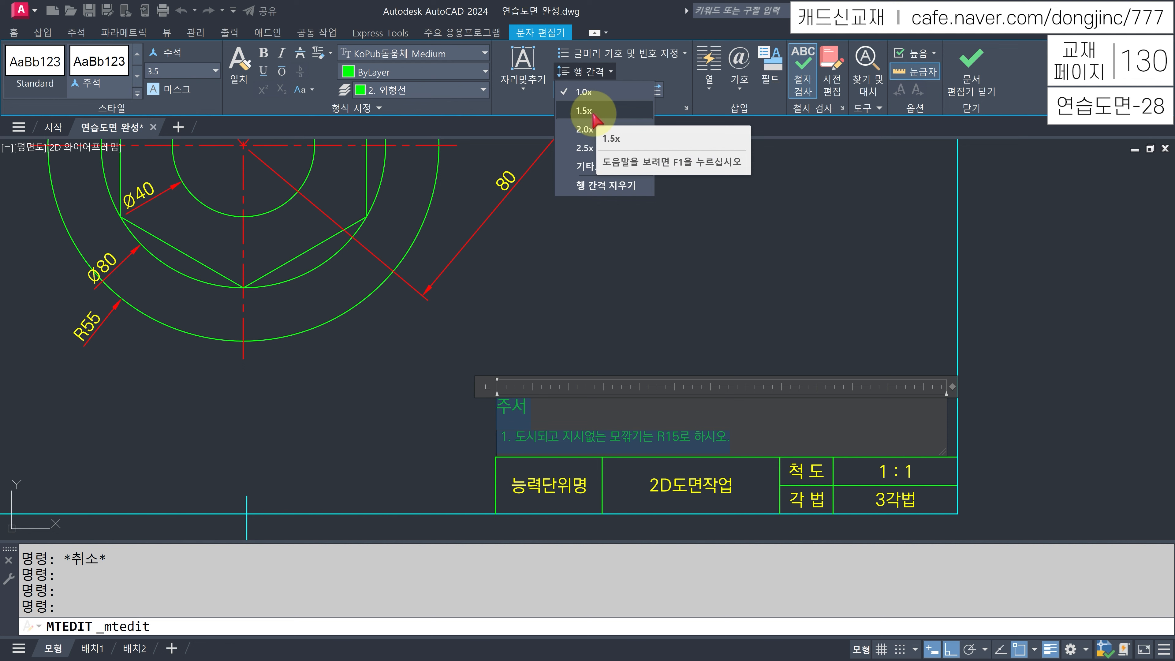
click(597, 166)
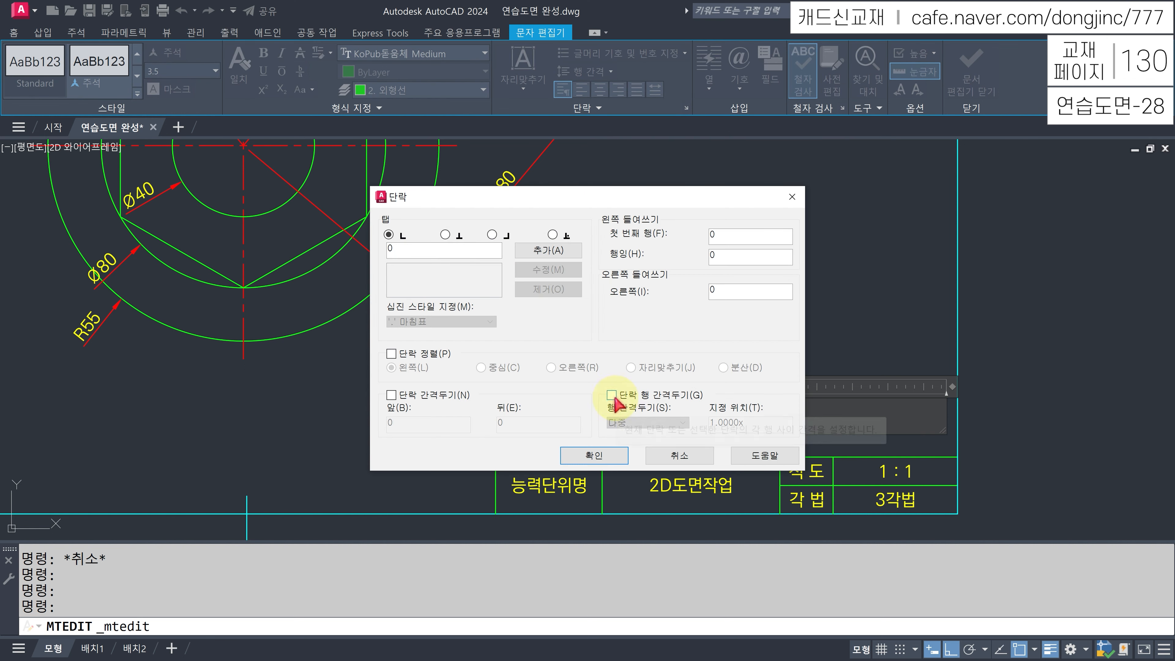
click(612, 395)
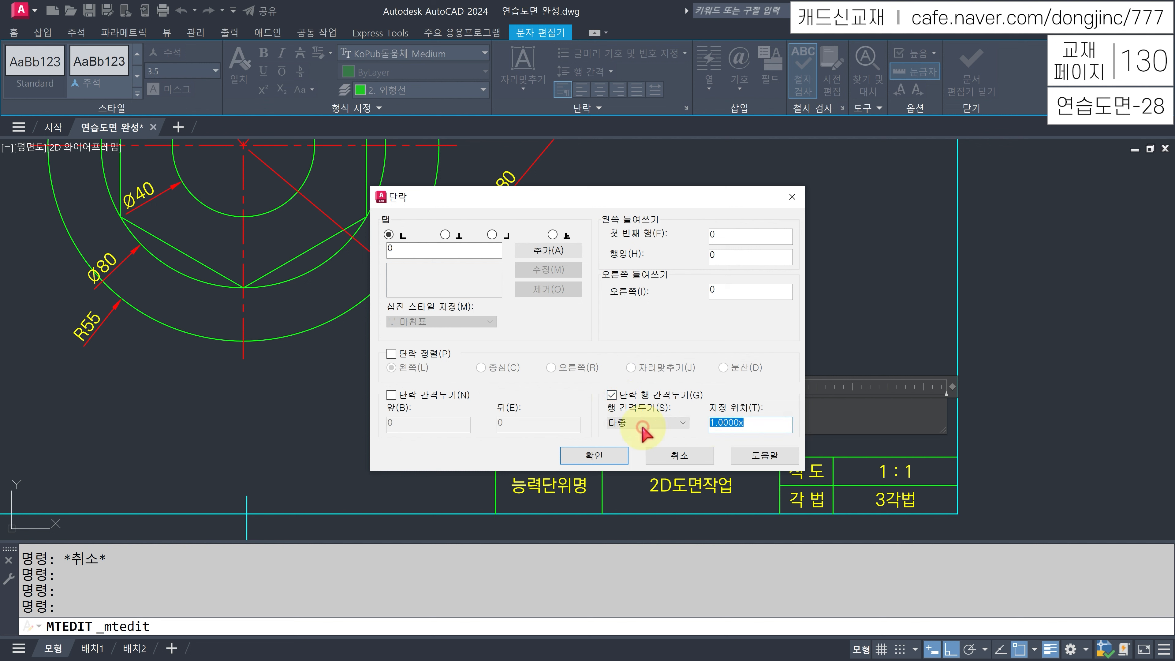
text(1.2)
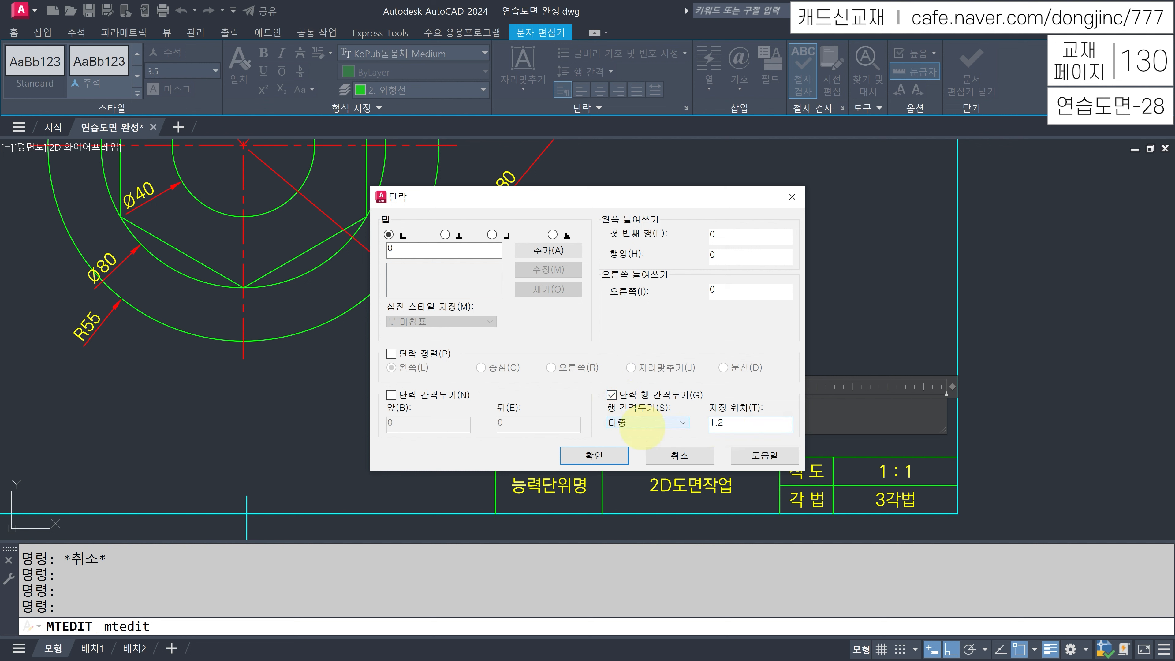
click(606, 456)
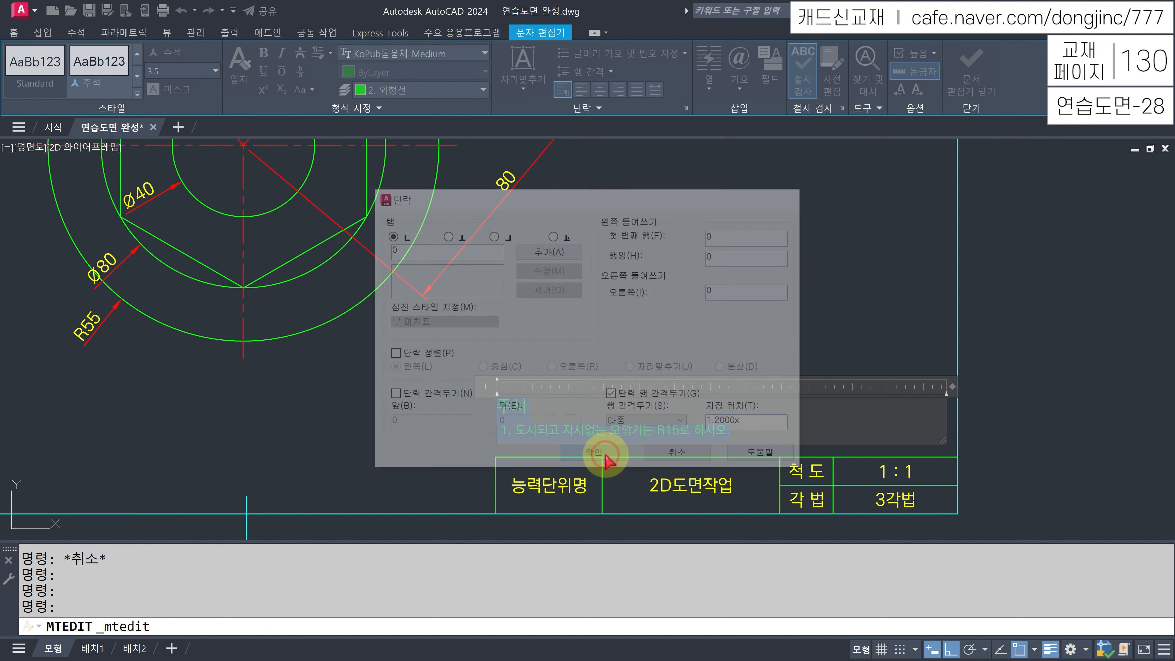
click(588, 309)
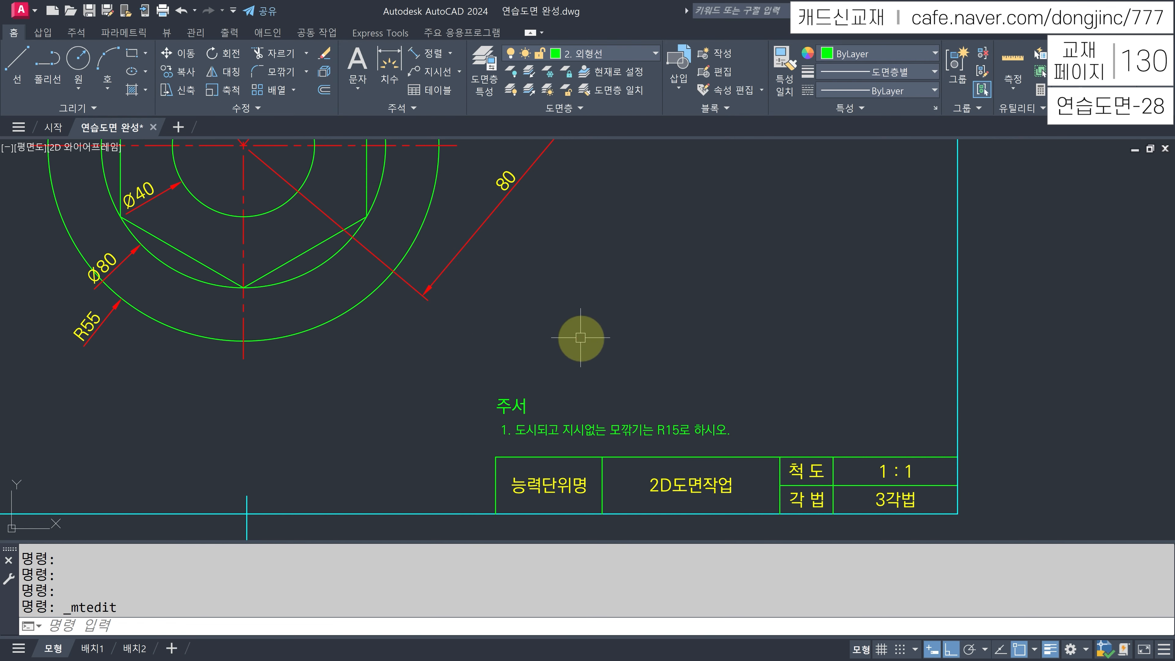
- Change the note's layer to "4. 일반주서"
click(587, 309)
click(522, 387)
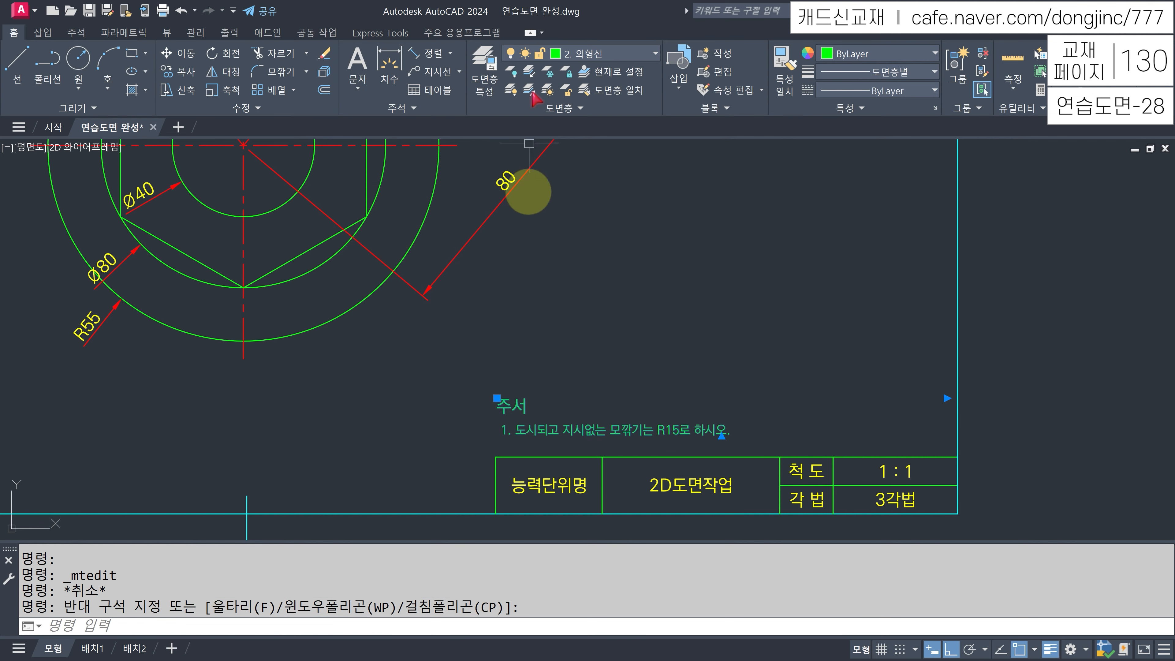
click(599, 54)
click(595, 146)
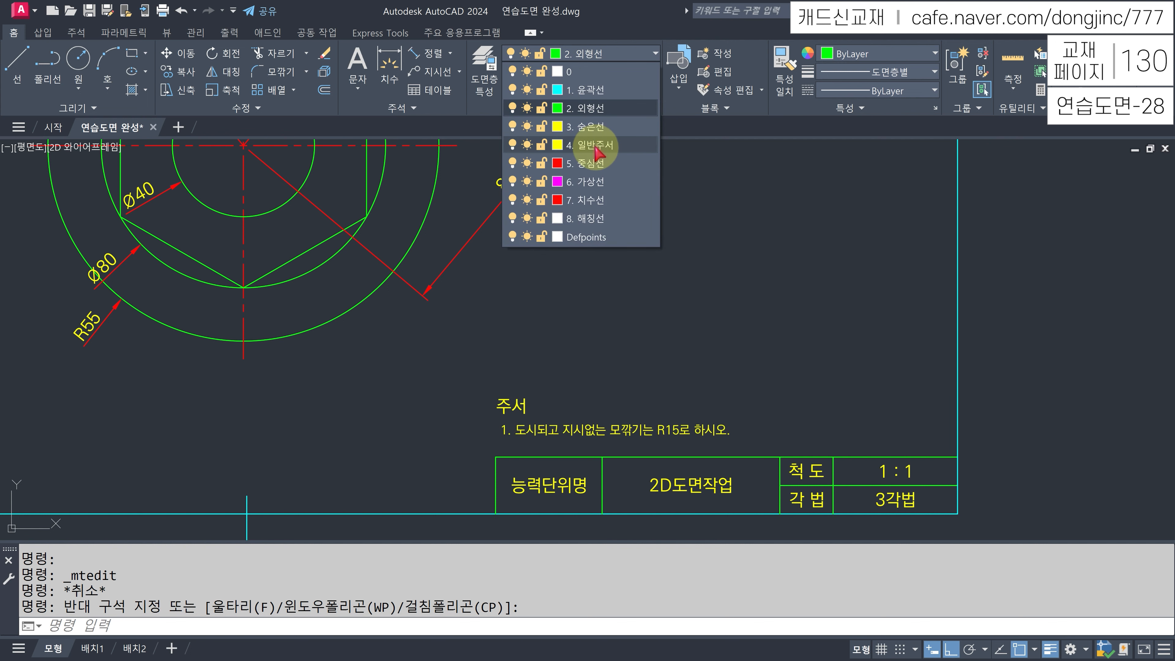
click(596, 149)
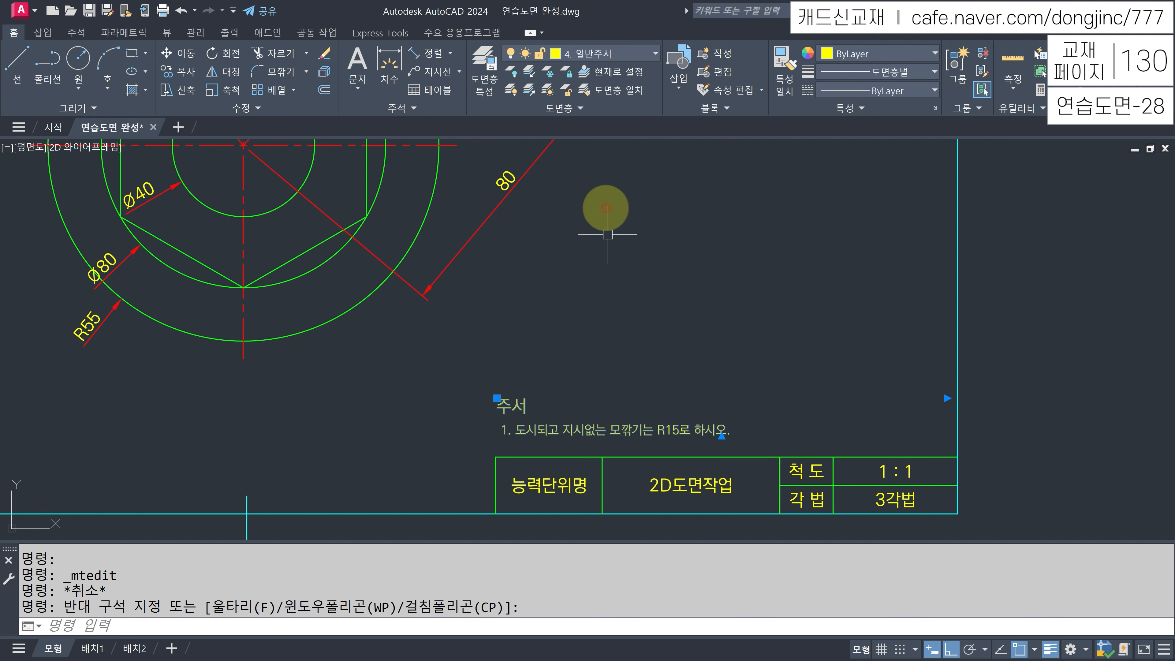
key(Escape)
- Set the text height of the note's numbered line to 3.5
scroll(555, 285, down, 4)
mouse_move(493, 279)
middle_down()
mouse_move(518, 319)
mouse_move(504, 387)
middle_up()
double_click(553, 442)
scroll(557, 446, up, 6)
middle_drag(585, 458, 455, 359)
click(515, 366)
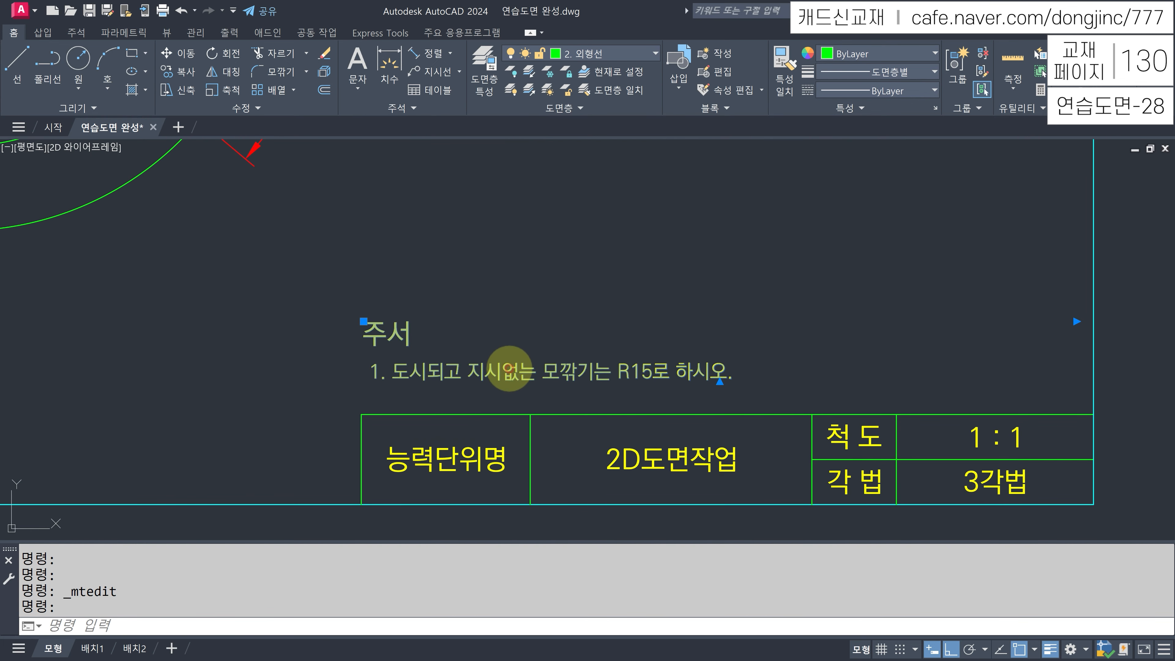
double_click(666, 368)
drag(735, 370, 361, 377)
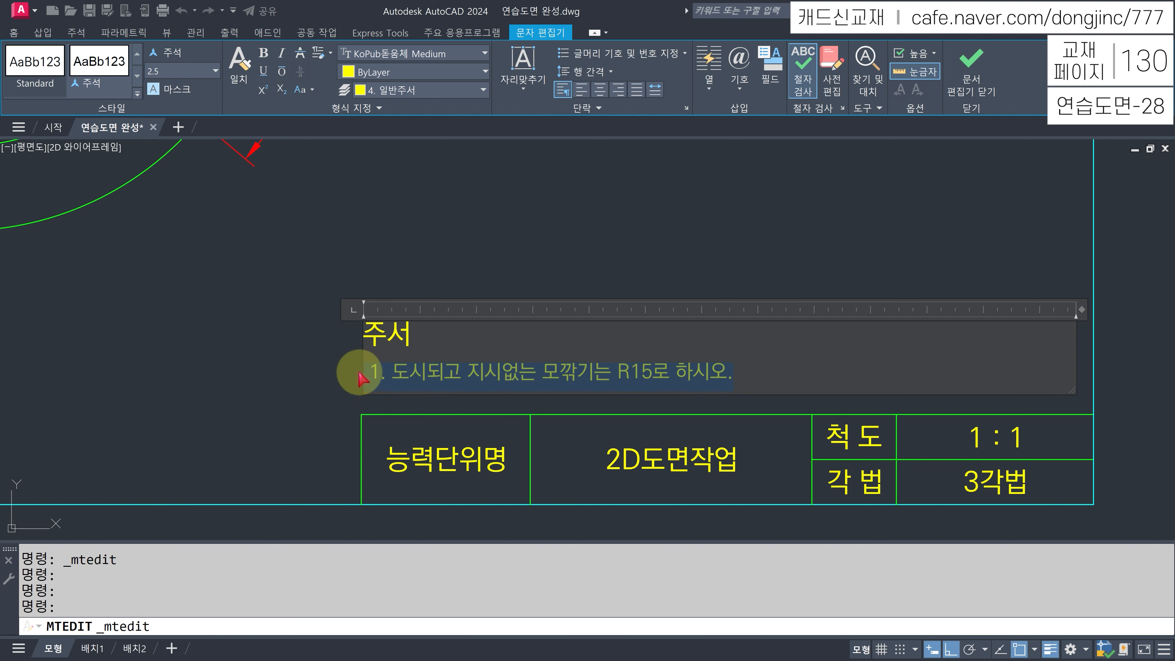
click(177, 75)
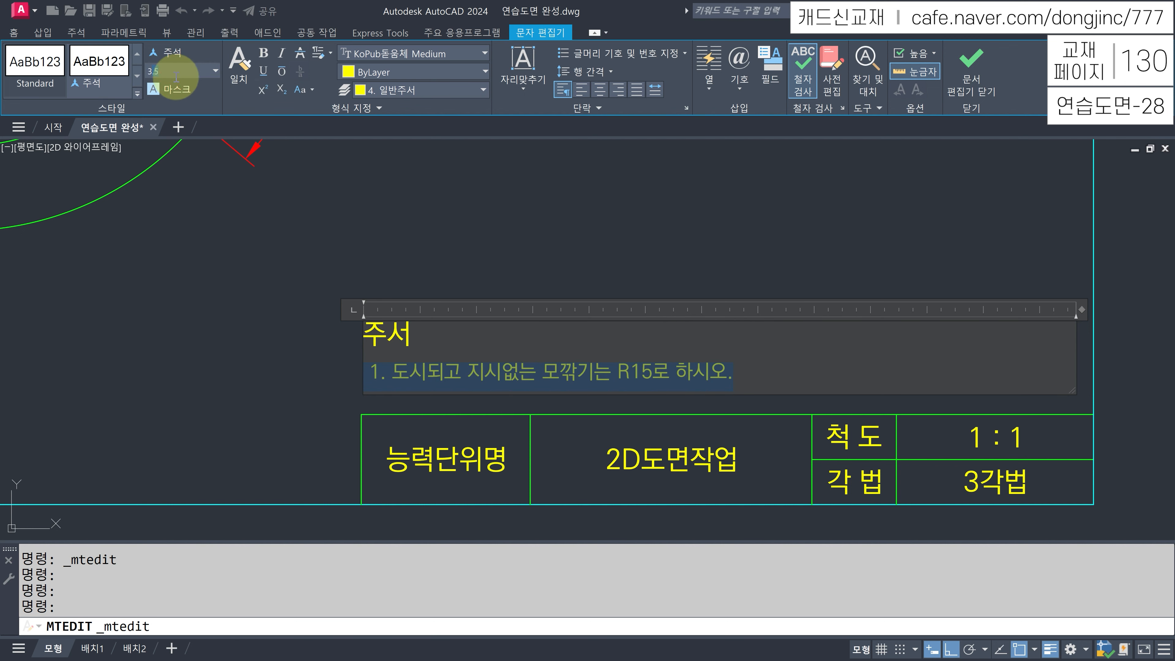
text(3.5)
key(Return)
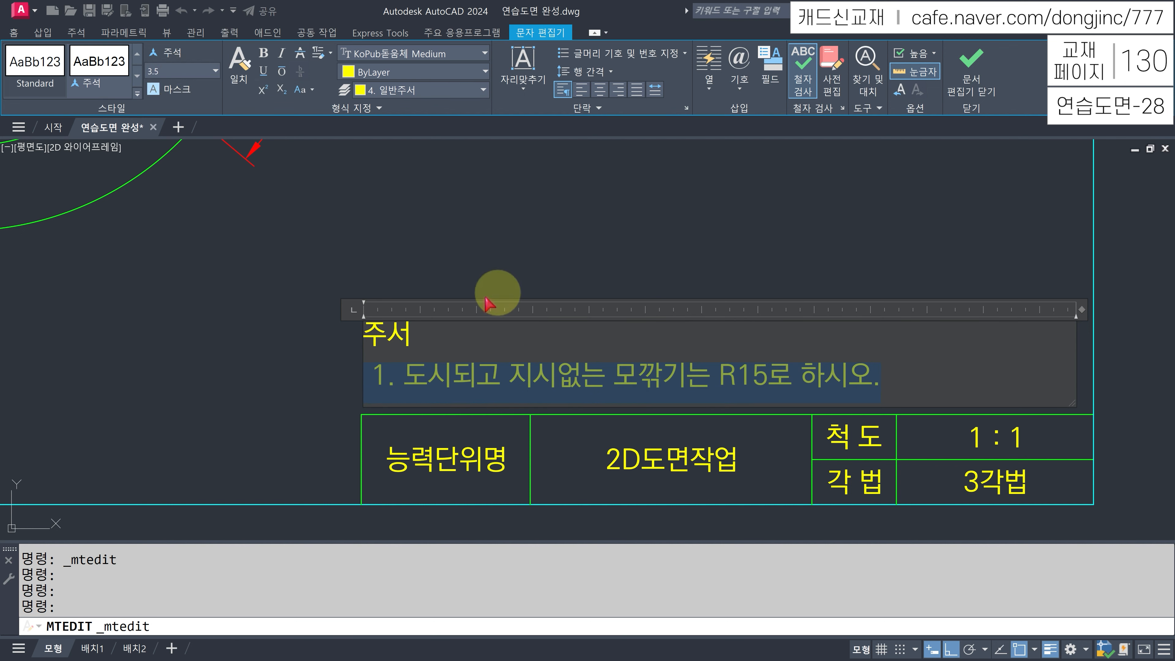
- Set the text height of the "주서" heading to 5 and finish editing the note
drag(432, 336, 334, 337)
click(169, 75)
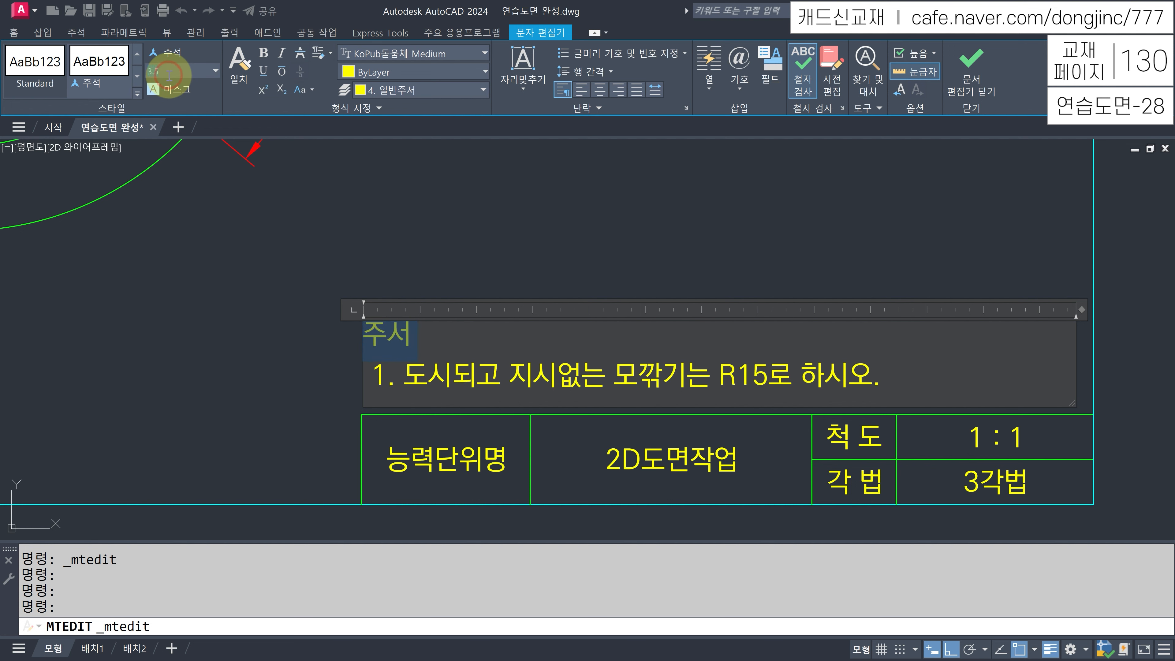
text(5)
key(Return)
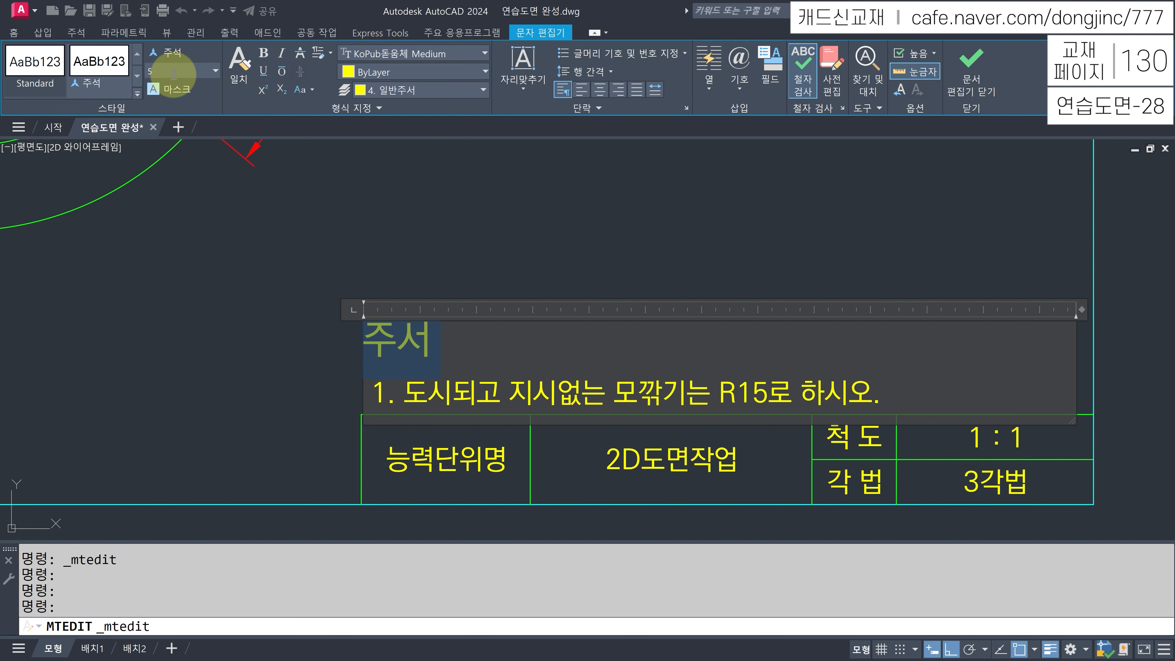
key(Escape)
key(Escape)
key(Escape)
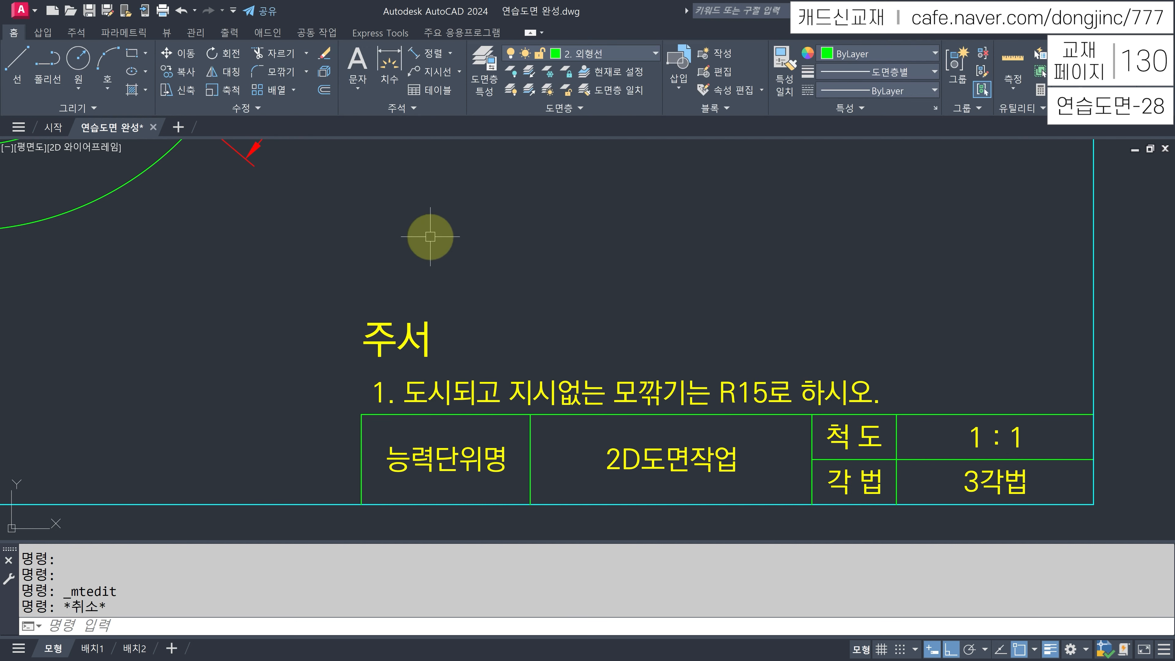
- Move the enlarged note slightly upward to leave a gap above the title block
key(space)
click(433, 242)
click(372, 353)
key(space)
click(267, 367)
click(275, 336)
scroll(234, 288, down, 6)
mouse_move(215, 278)
middle_down()
mouse_move(383, 368)
mouse_move(485, 460)
mouse_move(493, 452)
middle_up()
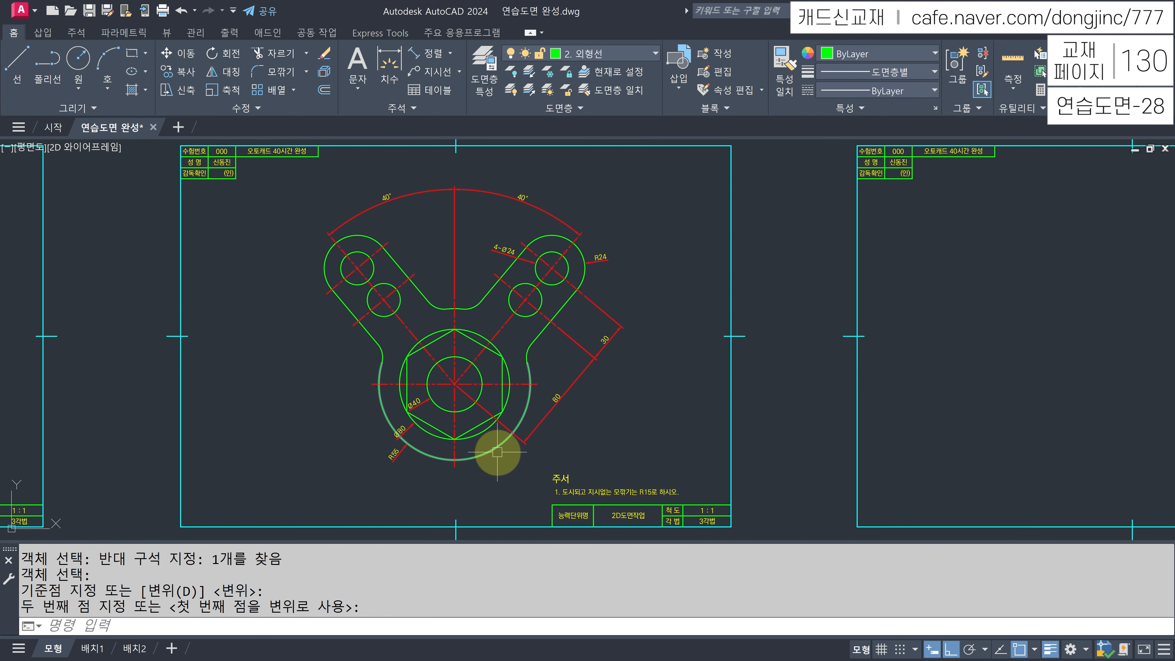